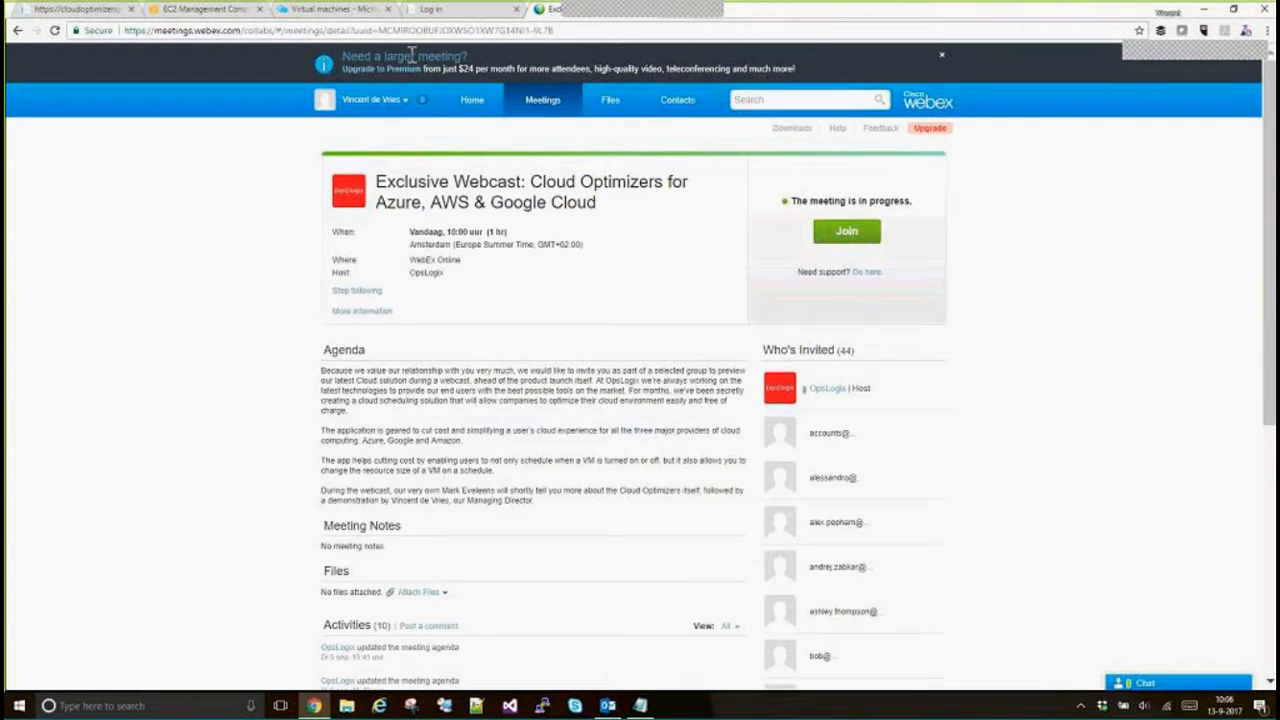
Switch to the Cloud Optimizers login page, sign in with the Facebook account, and open the subscription settings
{"action": "left_click", "coordinate": [433, 14]}
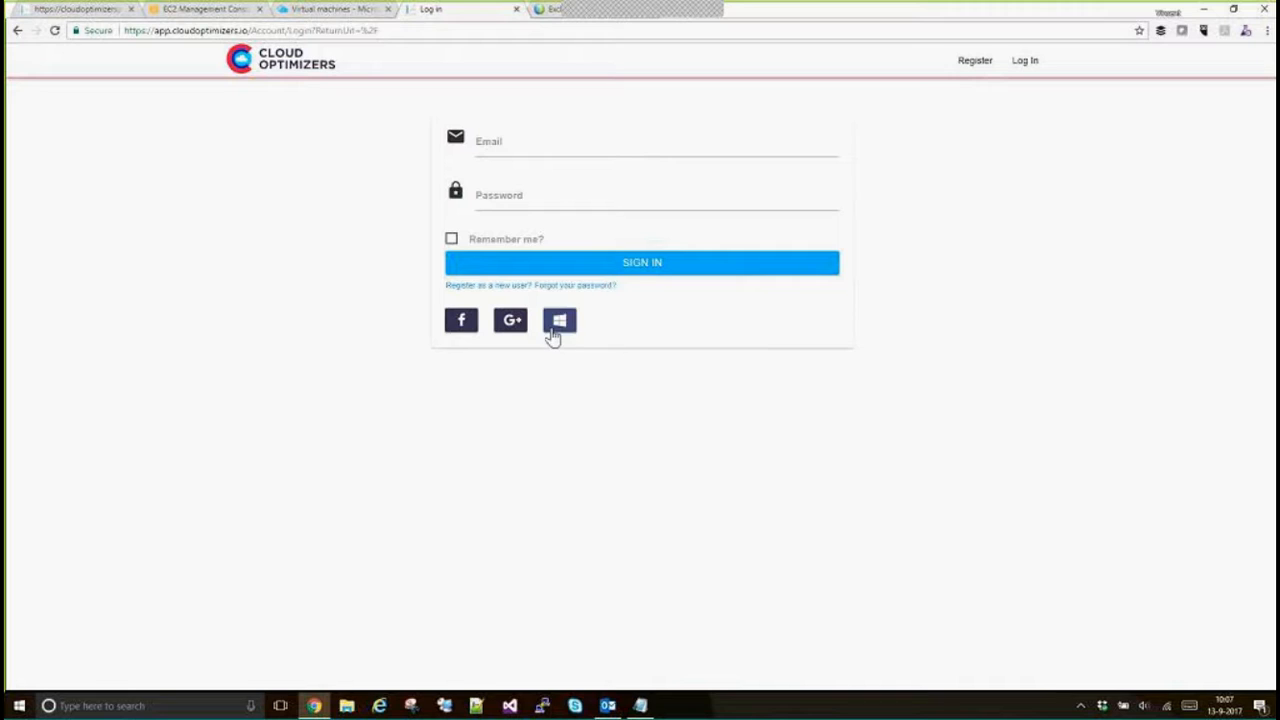
{"action": "left_click", "coordinate": [463, 329]}
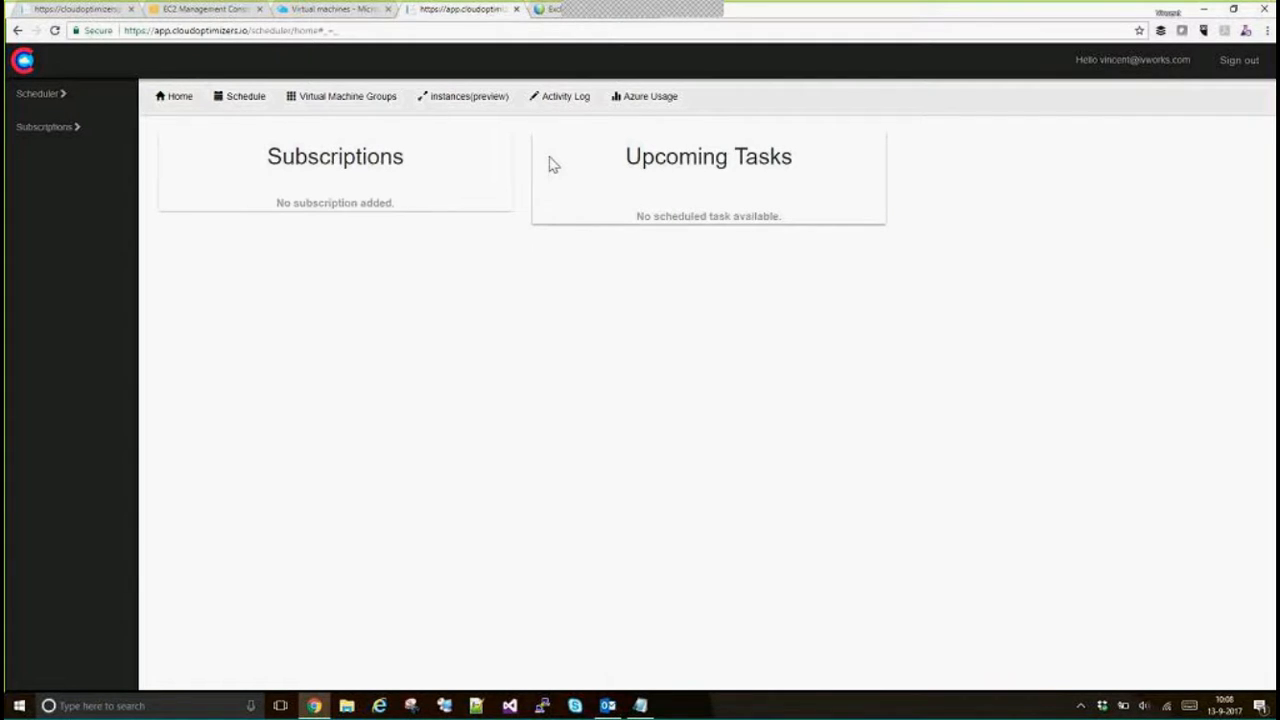
{"action": "left_click", "coordinate": [58, 129]}
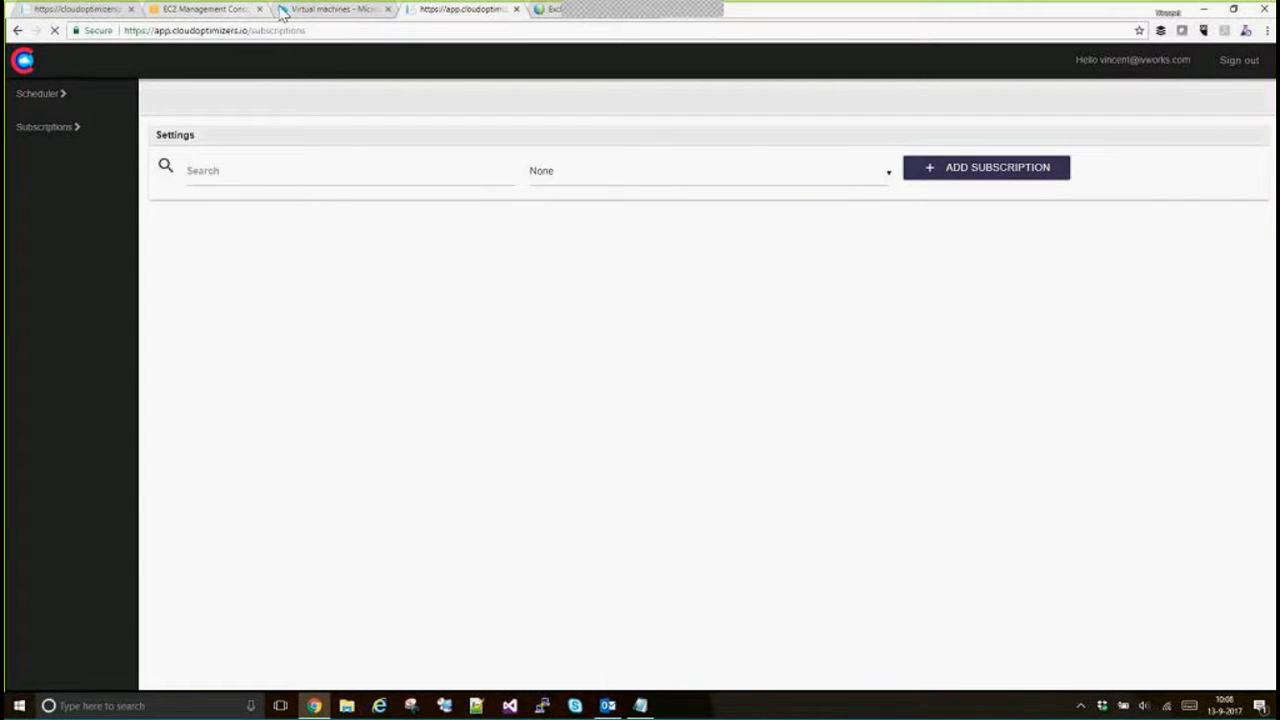
Review the existing EC2 instances in AWS and the virtual machines in Azure, then return to Cloud Optimizers
{"action": "left_click", "coordinate": [218, 14]}
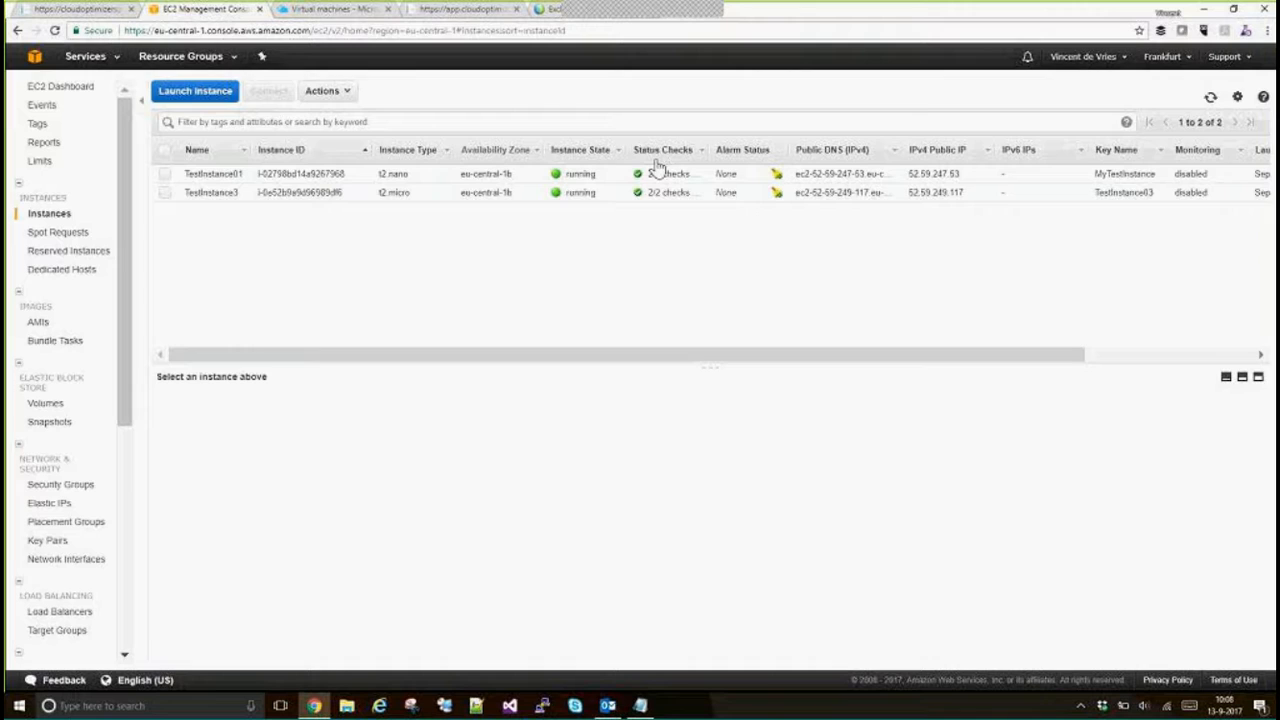
{"action": "left_click", "coordinate": [316, 12]}
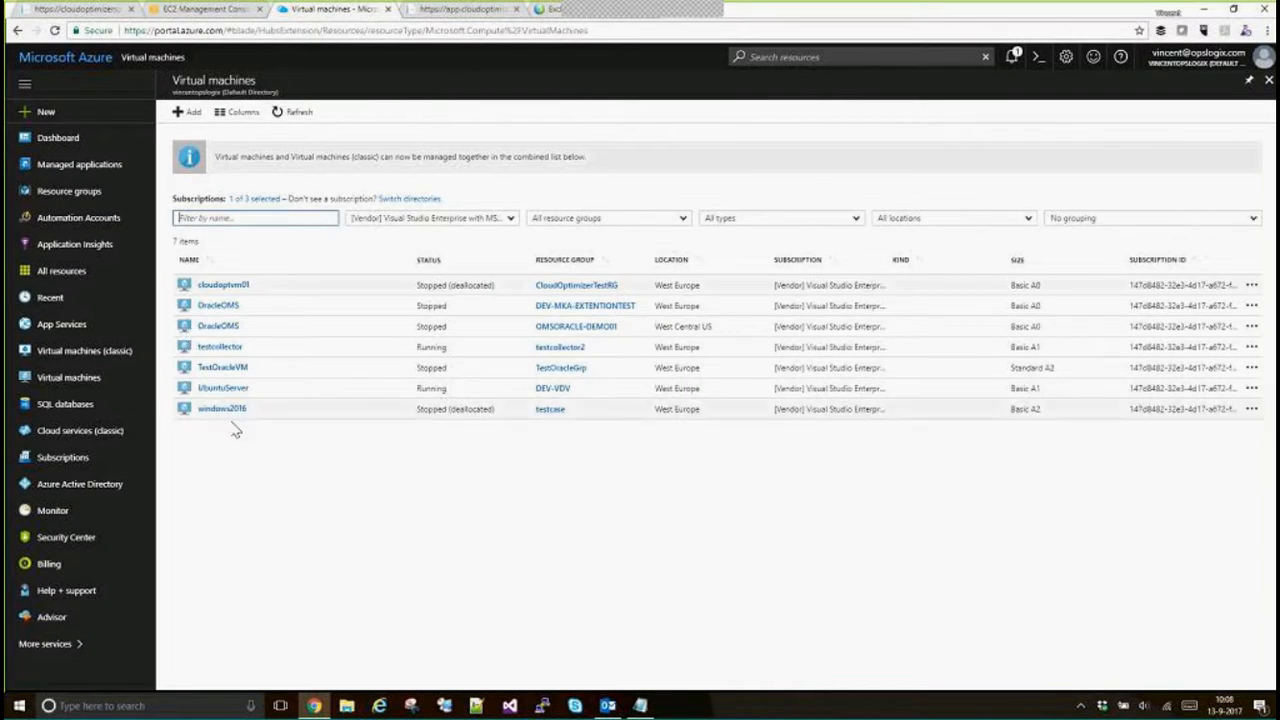
{"action": "left_click", "coordinate": [445, 12]}
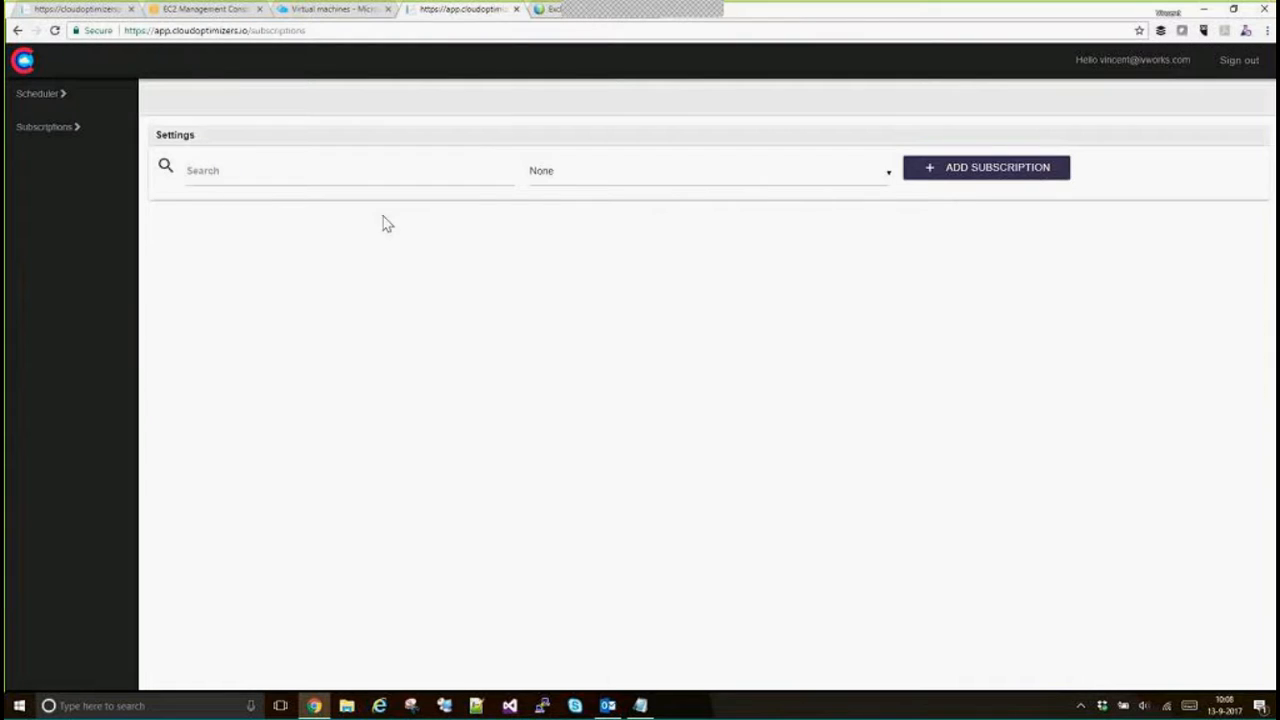
Add an Azure subscription using the organization's tenant ID and accept the permissions requested by OpsLogixCloudoptimizerEndpoint
{"action": "left_click", "coordinate": [945, 177]}
{"action": "left_click", "coordinate": [1152, 160]}
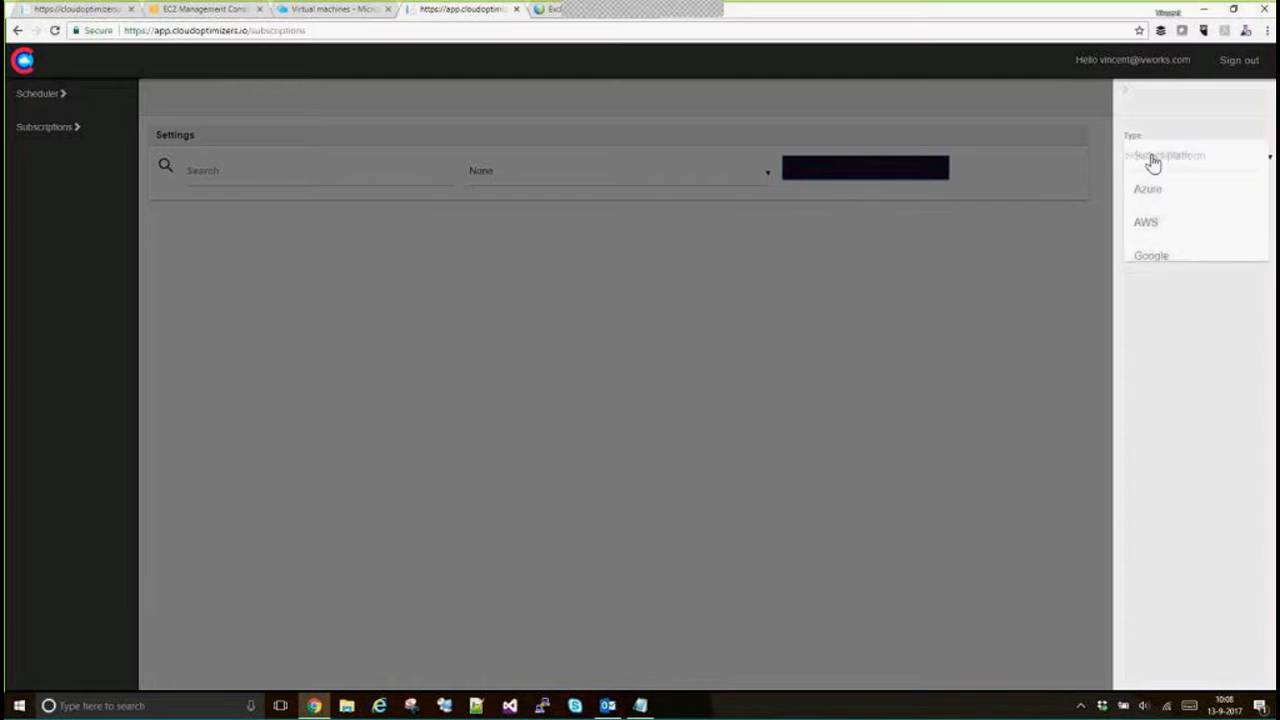
{"action": "left_click", "coordinate": [1160, 190]}
{"action": "left_click", "coordinate": [1168, 221]}
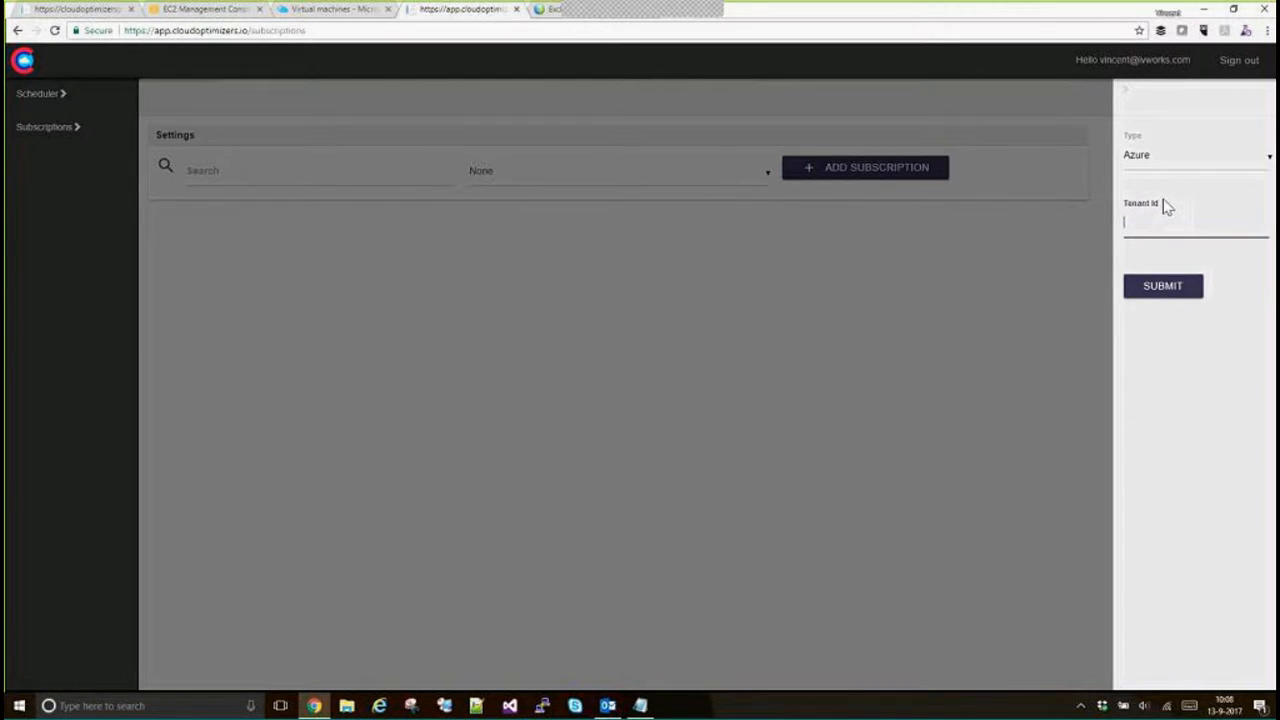
{"action": "type", "text": "vin"}
{"action": "left_click", "coordinate": [1190, 245]}
{"action": "left_click", "coordinate": [1162, 286]}
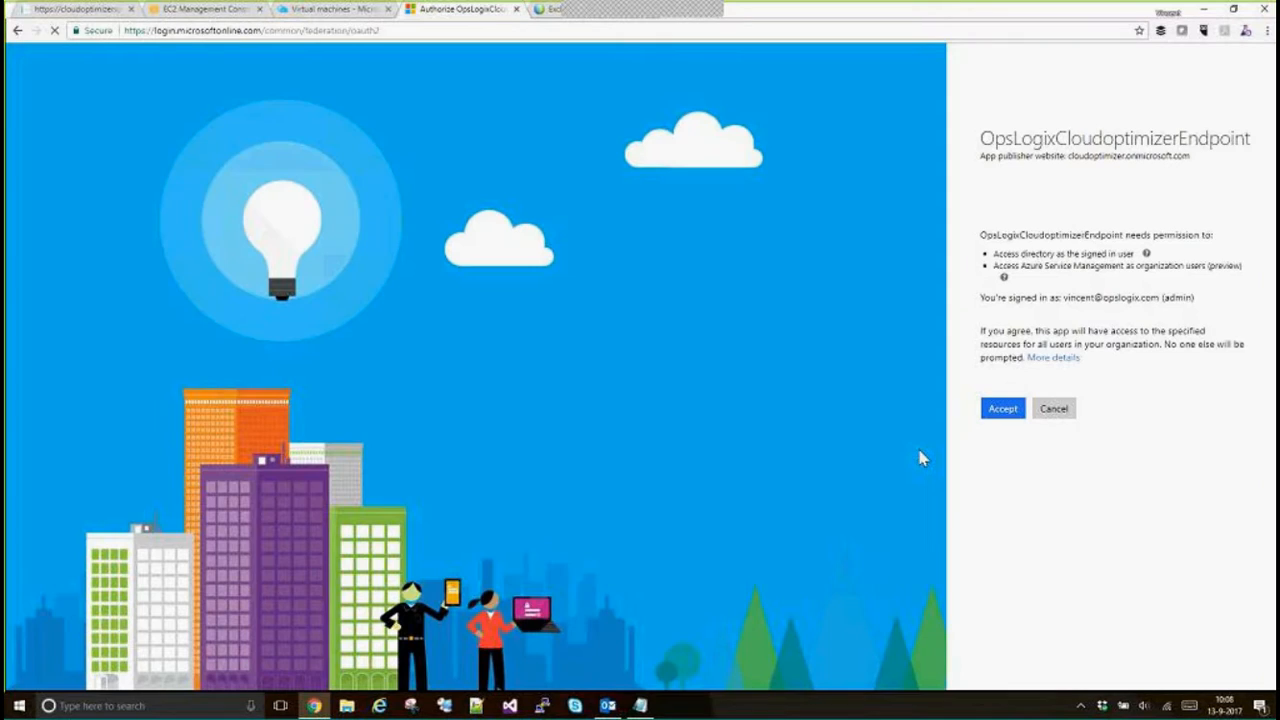
{"action": "left_click", "coordinate": [1003, 410]}
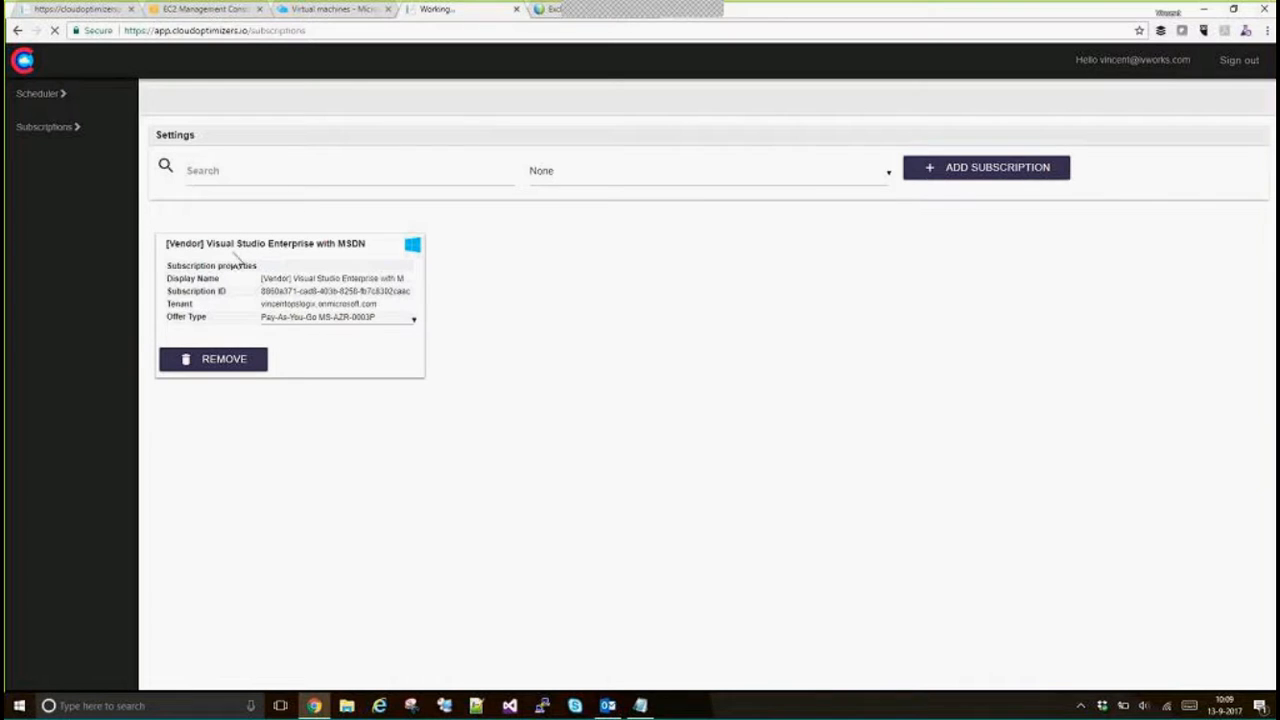
Set the Azure subscription's offer type to MSDN Platforms subscribers MS-AZR-0062P
{"action": "left_click", "coordinate": [381, 321]}
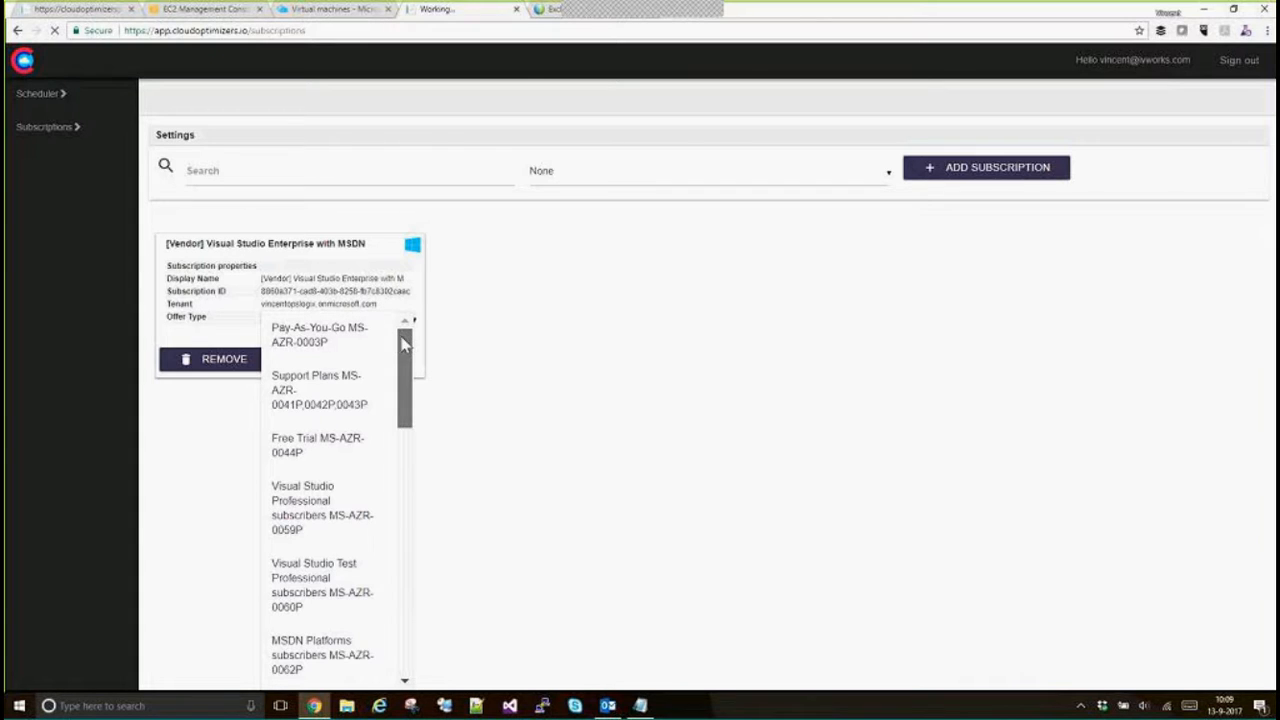
{"action": "scroll", "coordinate": [400, 345], "scroll_direction": "down", "scroll_amount": 2}
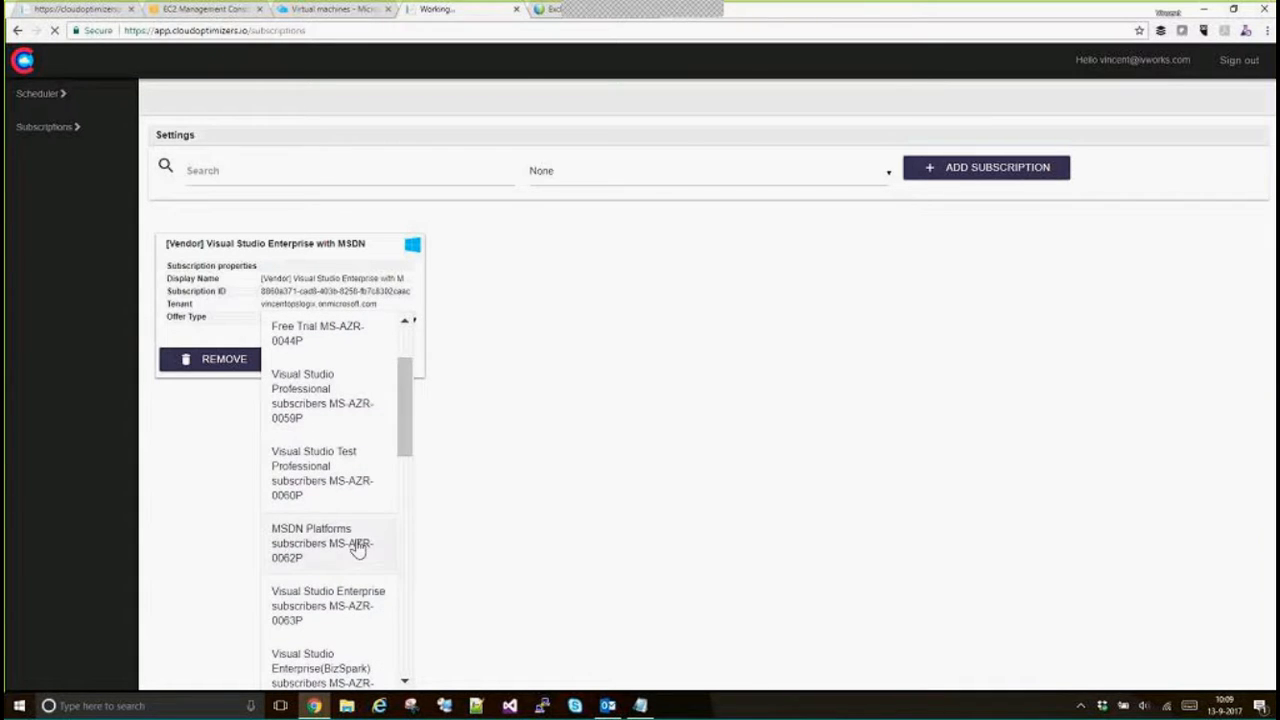
{"action": "left_click", "coordinate": [322, 543]}
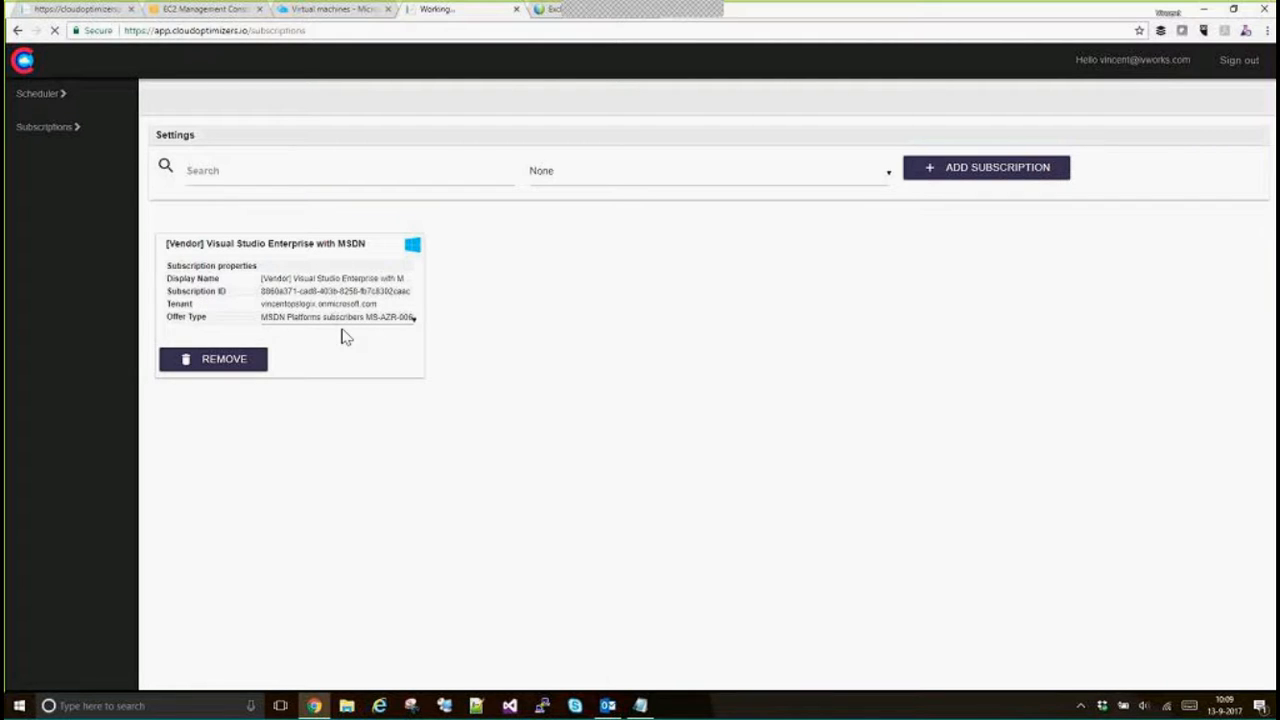
Start adding another subscription of type AWS and name it Amazon AWS
{"action": "left_click", "coordinate": [954, 178]}
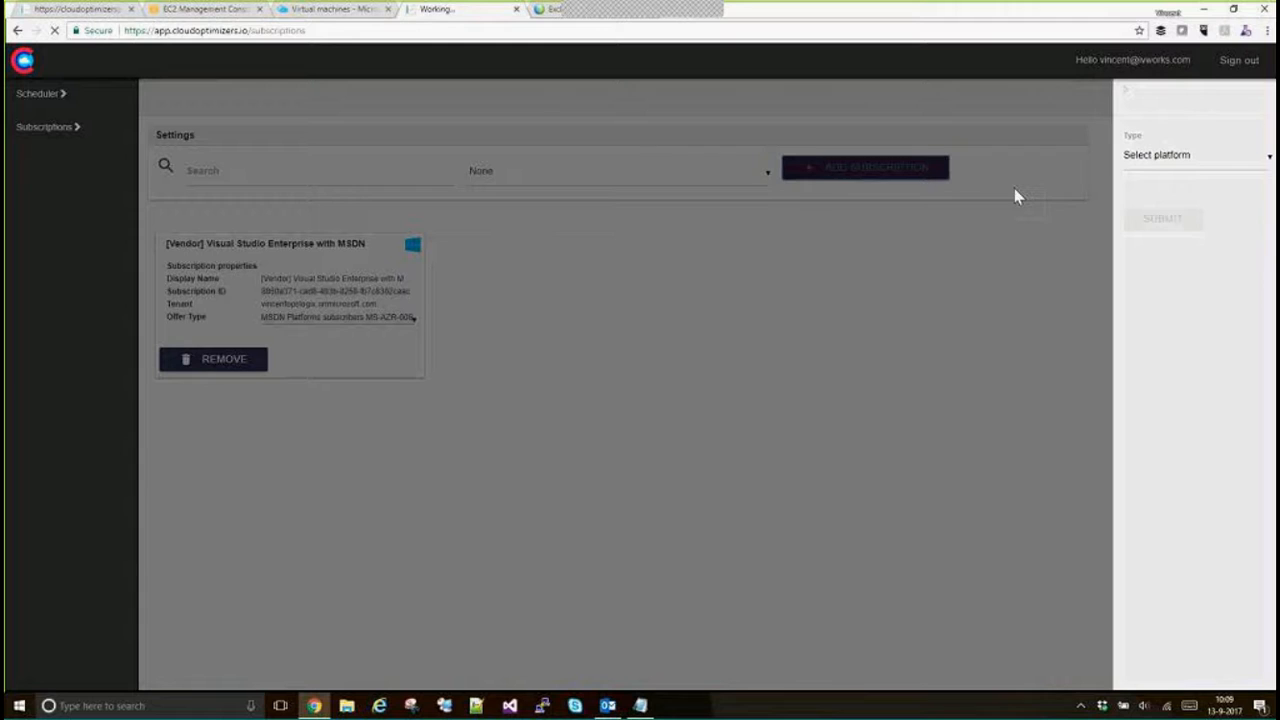
{"action": "left_click", "coordinate": [1164, 162]}
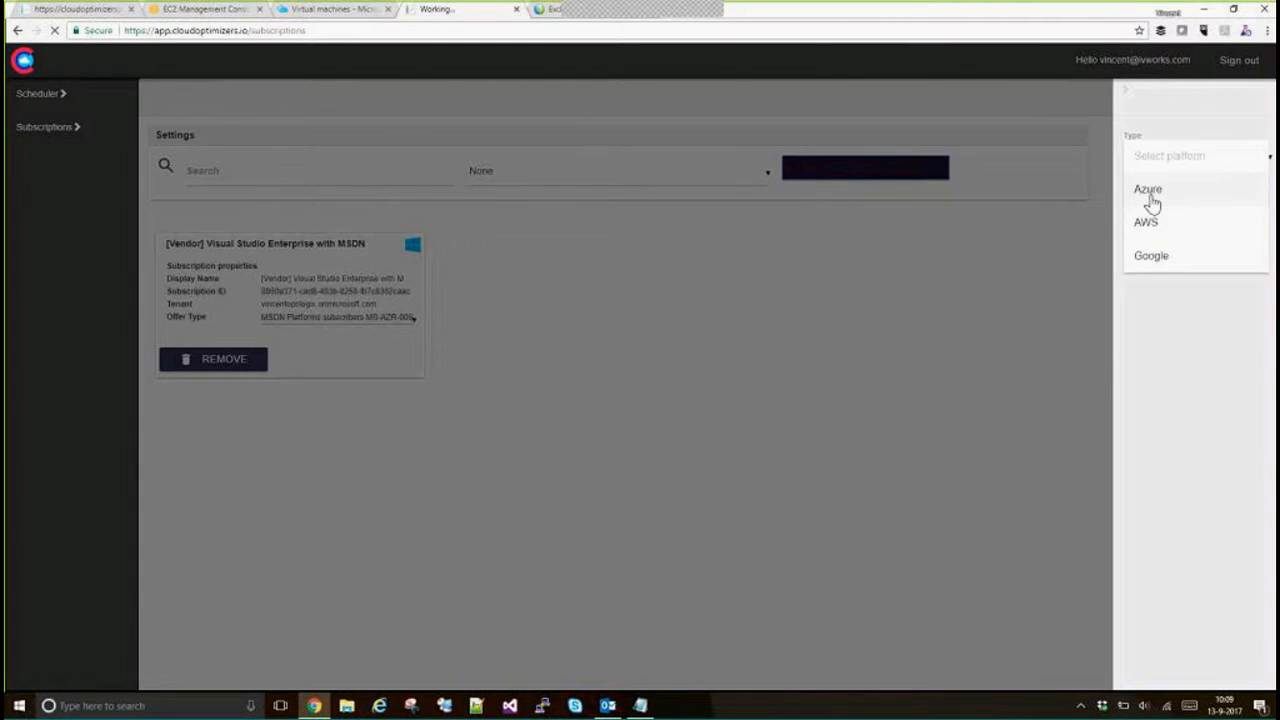
{"action": "left_click", "coordinate": [1148, 223]}
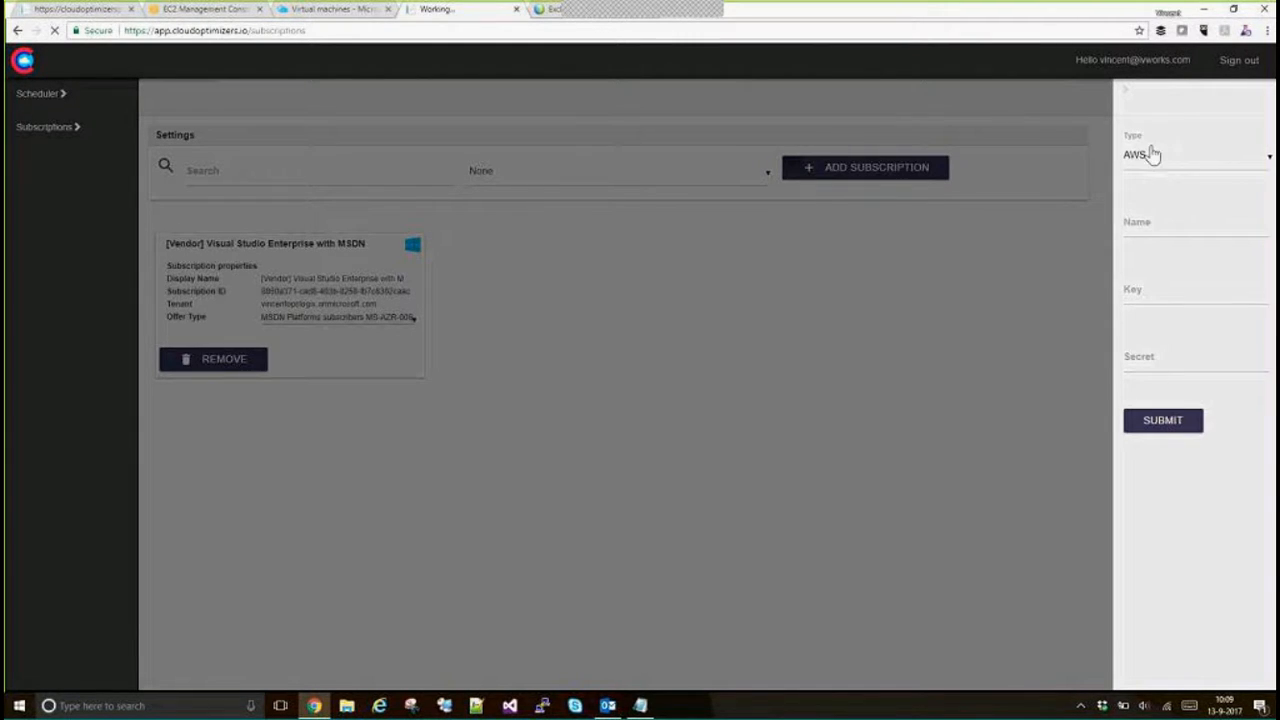
{"action": "left_click", "coordinate": [1156, 213]}
{"action": "type", "text": "Amazon"}
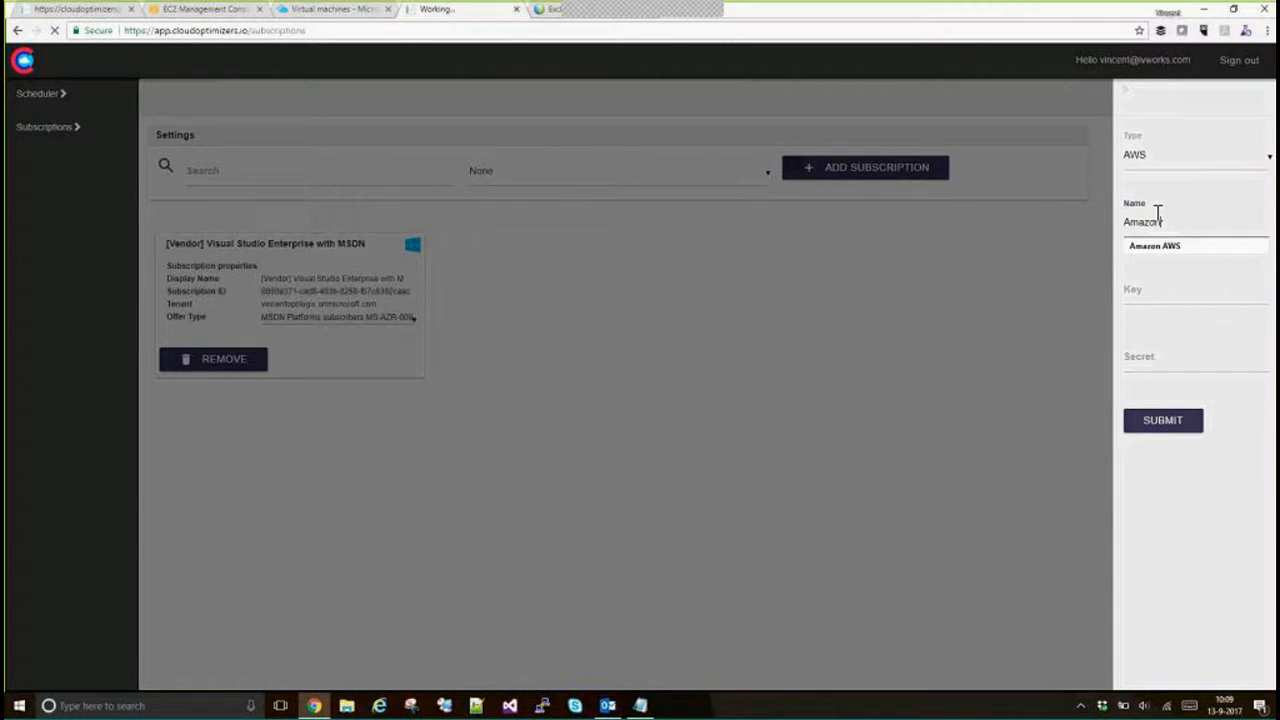
{"action": "type", "text": " AWS"}
Copy the AWS access key from the Notepad note and paste it into the subscription's Key field
{"action": "left_click", "coordinate": [641, 706]}
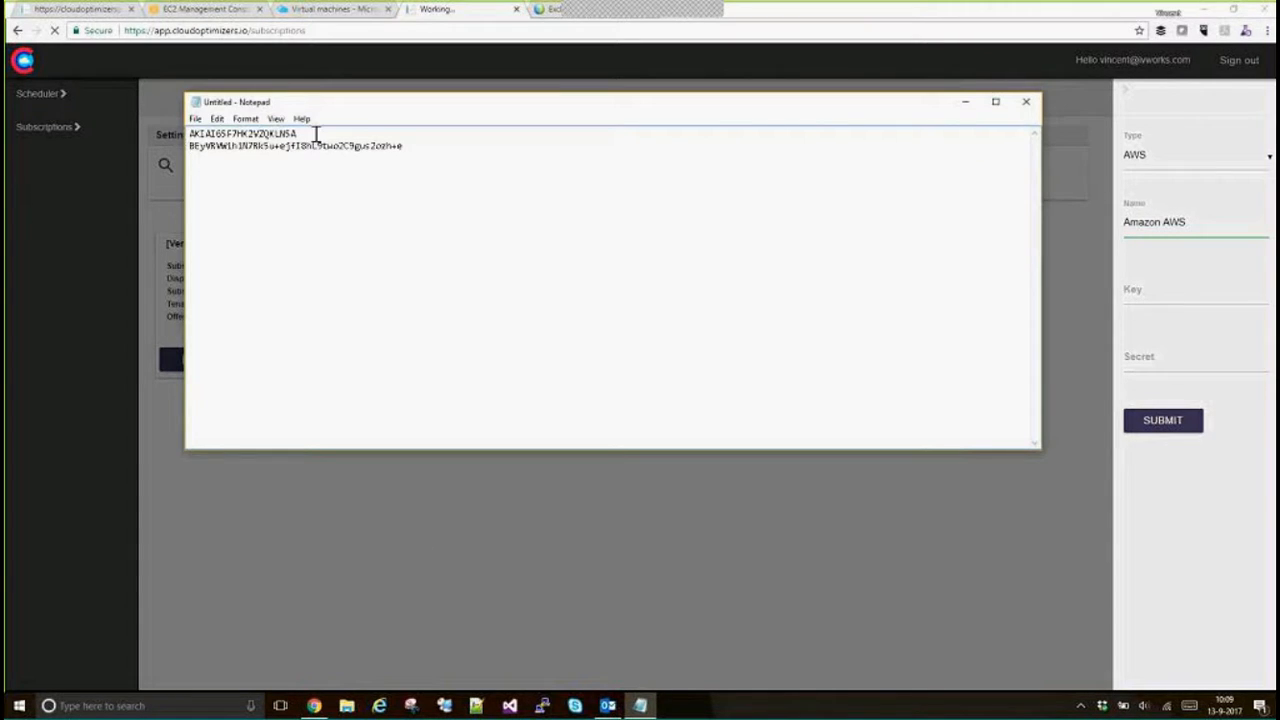
{"action": "left_click_drag", "start_coordinate": [297, 133], "coordinate": [189, 125]}
{"action": "key", "text": "ctrl+c"}
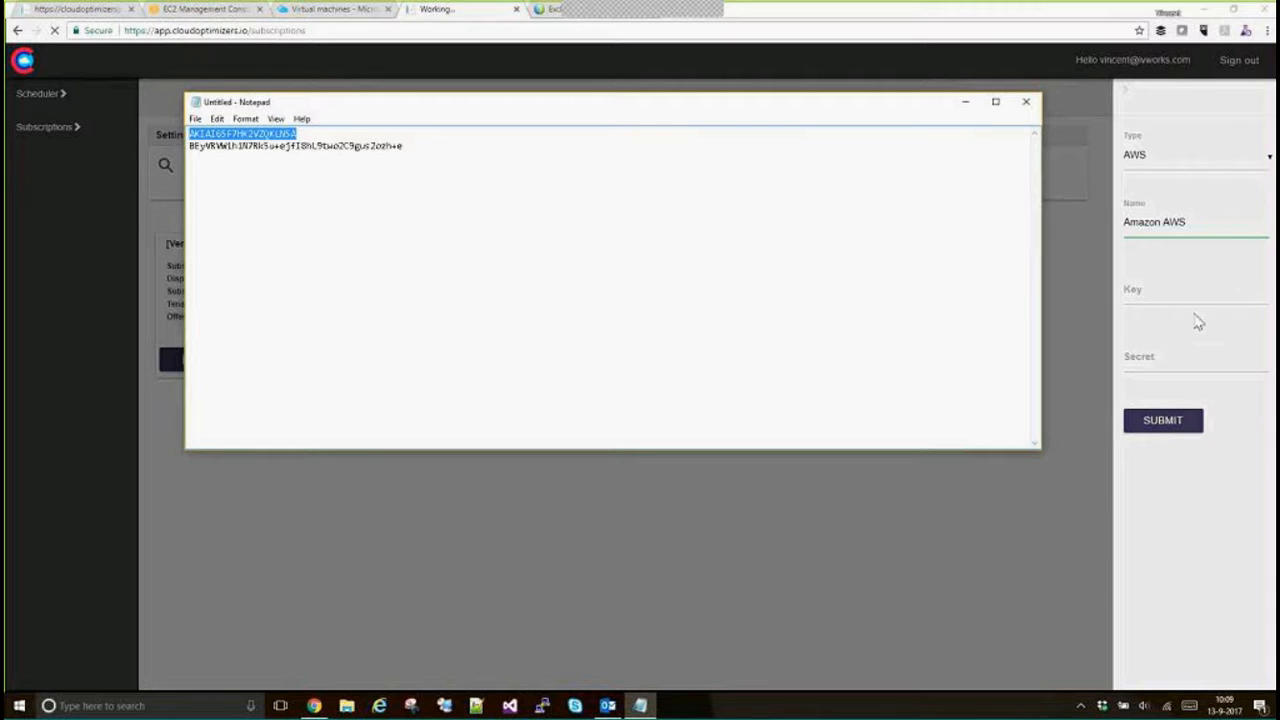
{"action": "left_click", "coordinate": [1151, 293]}
{"action": "key", "text": "ctrl+v"}
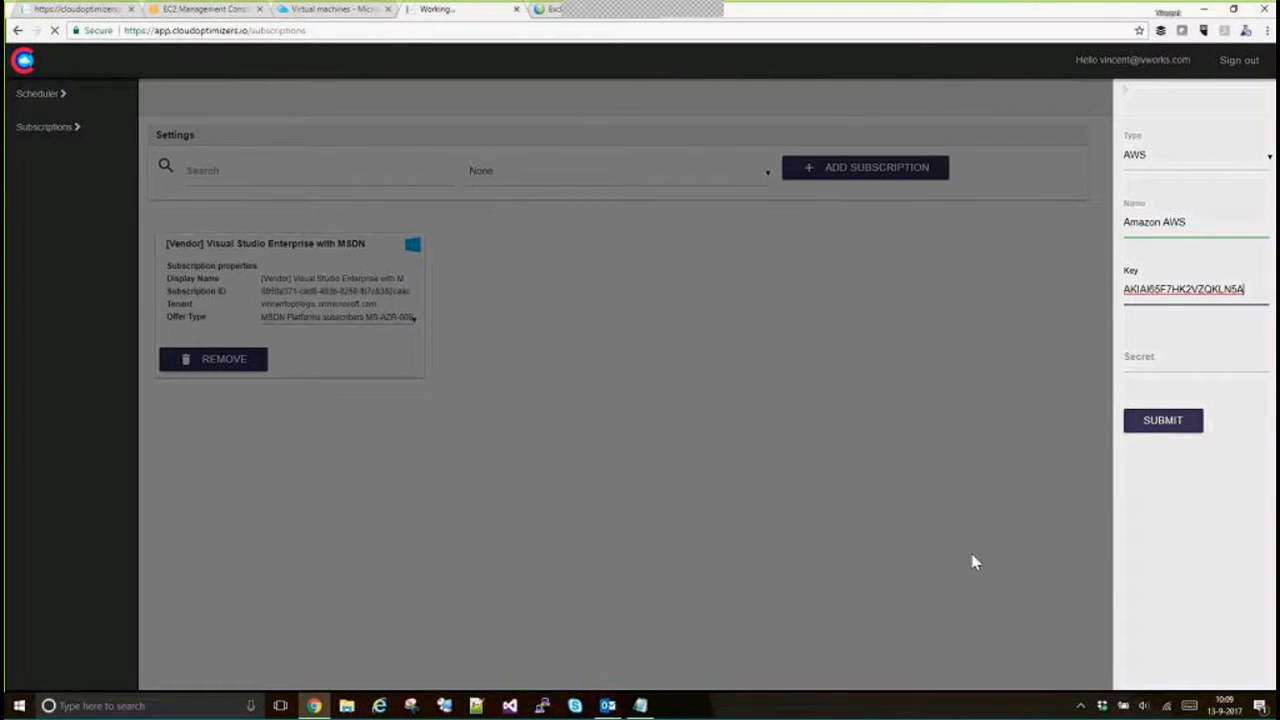
Copy the AWS secret from the Notepad note into the Secret field and submit the Amazon AWS subscription
{"action": "left_click", "coordinate": [640, 705]}
{"action": "left_click_drag", "start_coordinate": [409, 148], "coordinate": [190, 148]}
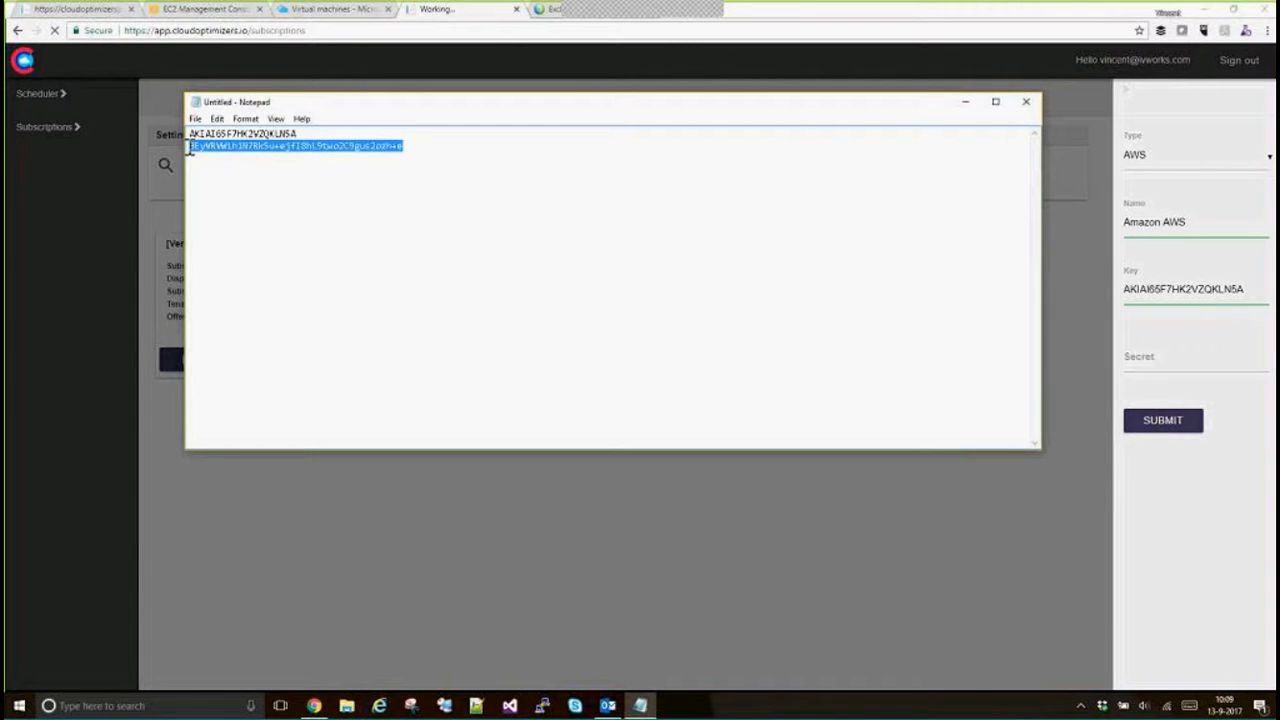
{"action": "key", "text": "ctrl+c"}
{"action": "left_click", "coordinate": [1168, 357]}
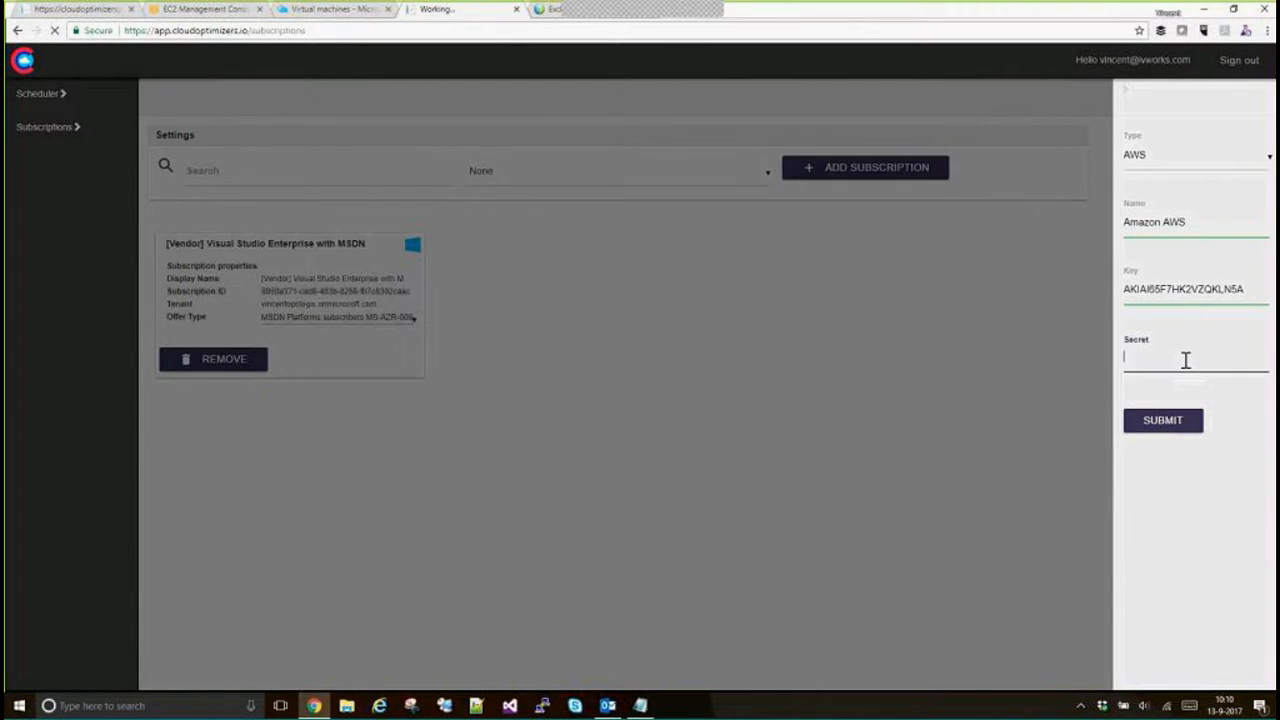
{"action": "key", "text": "ctrl+v"}
{"action": "left_click", "coordinate": [1172, 428]}
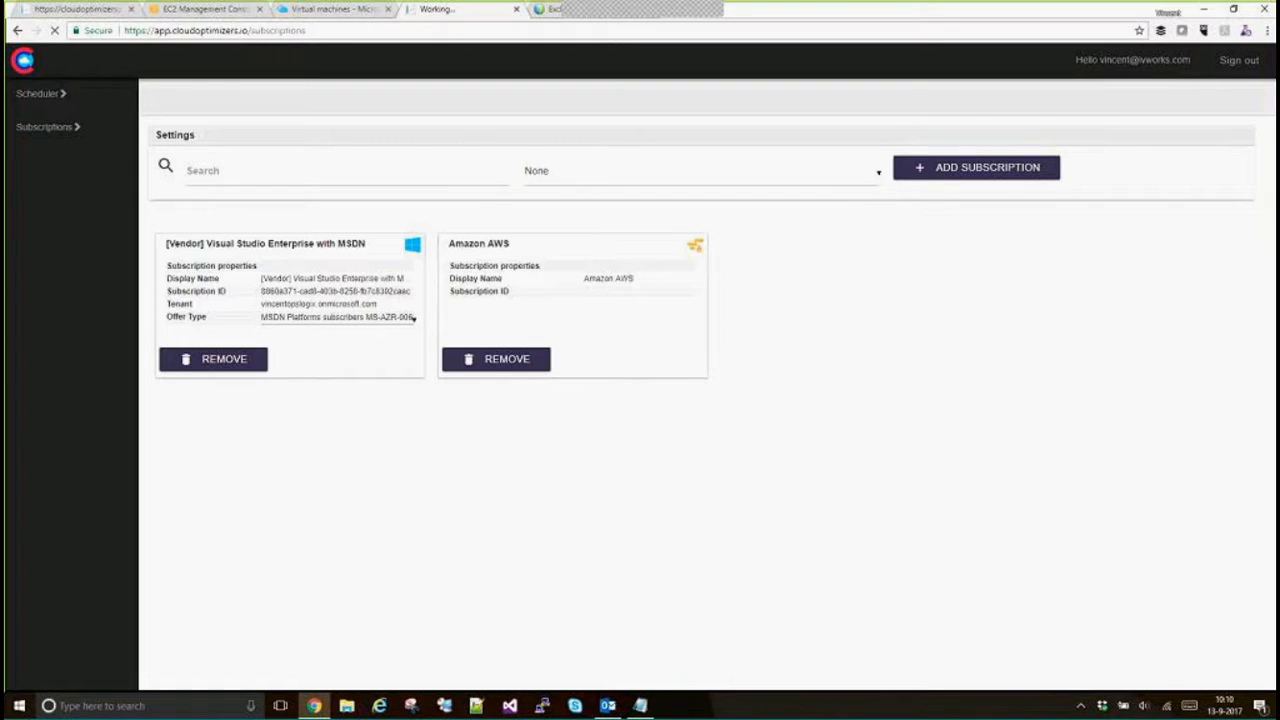
Check the added subscriptions in the scheduler overview and compare with the EC2 instances in the AWS console
{"action": "left_click", "coordinate": [46, 97]}
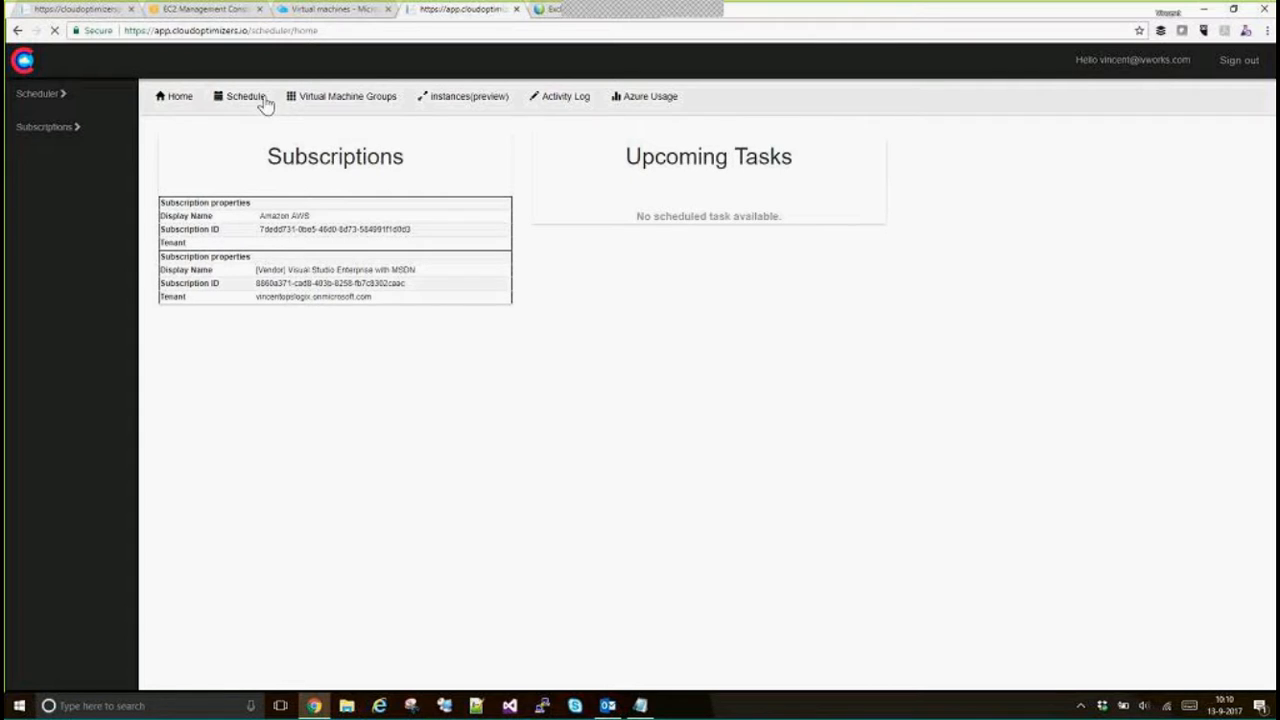
{"action": "left_click", "coordinate": [226, 10]}
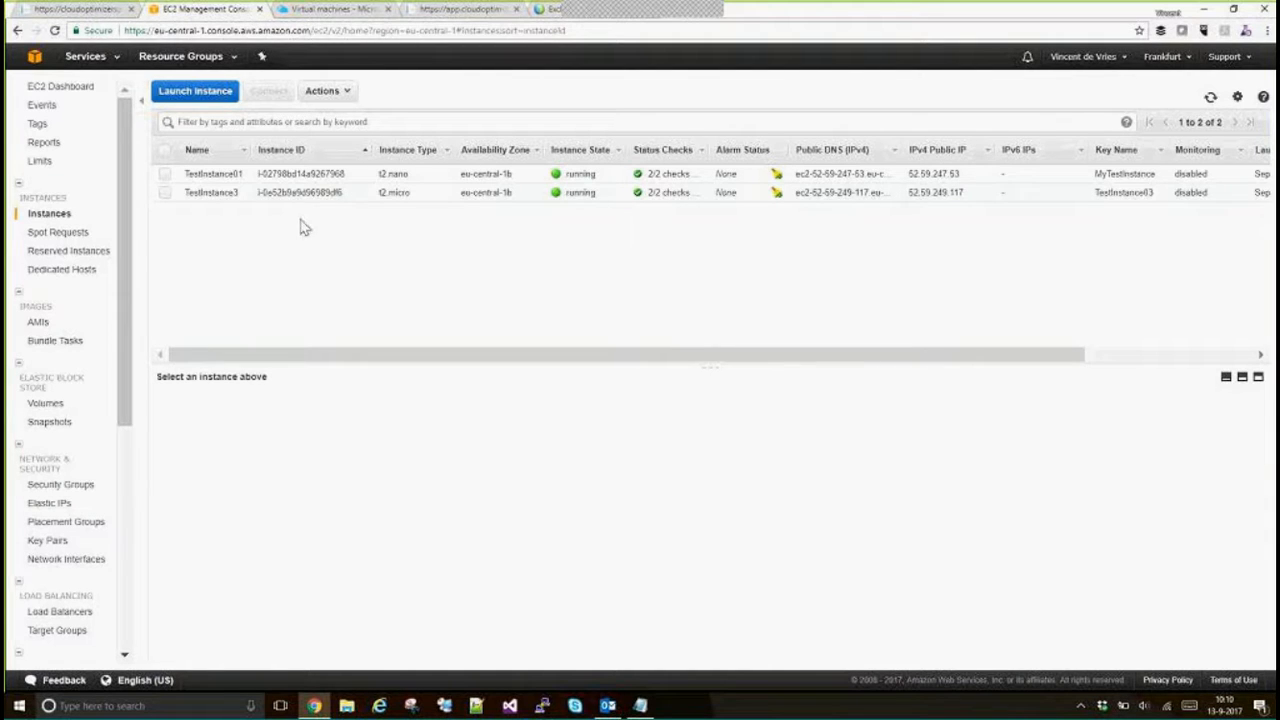
{"action": "left_click", "coordinate": [442, 10]}
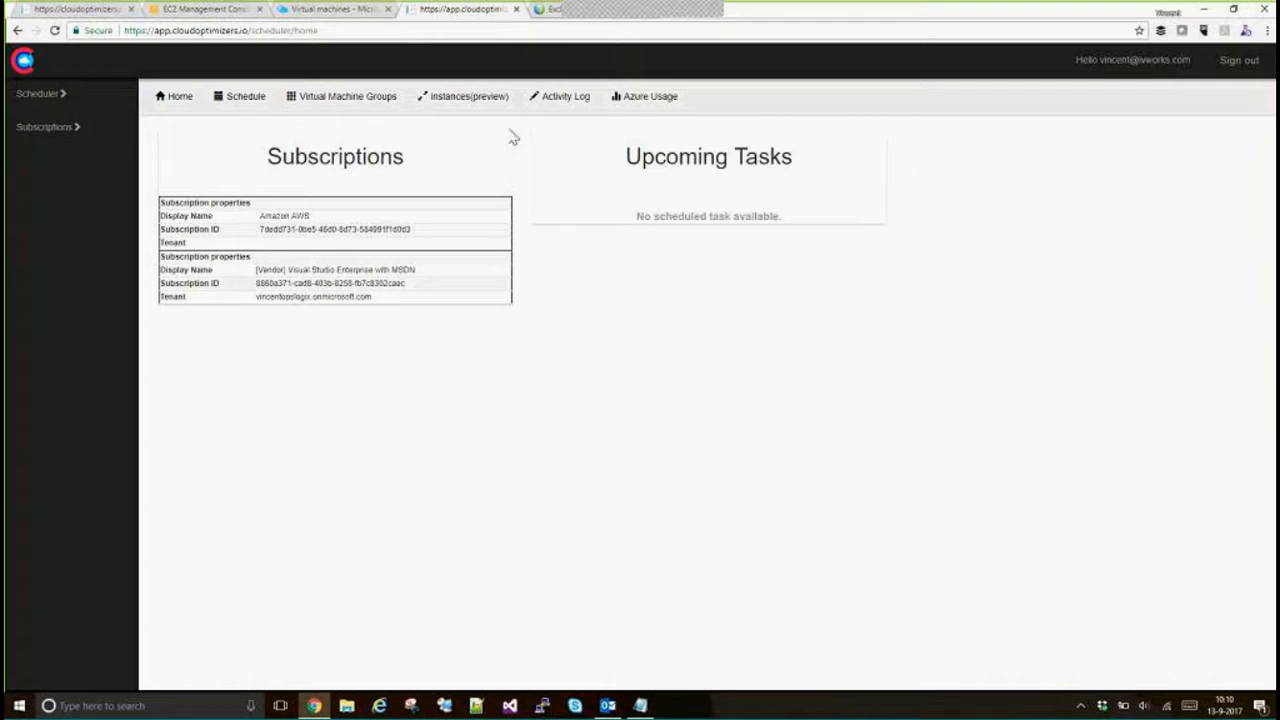
Go from the schedule to the virtual machine groups and start a new group named All AWS VMs
{"action": "left_click", "coordinate": [242, 101]}
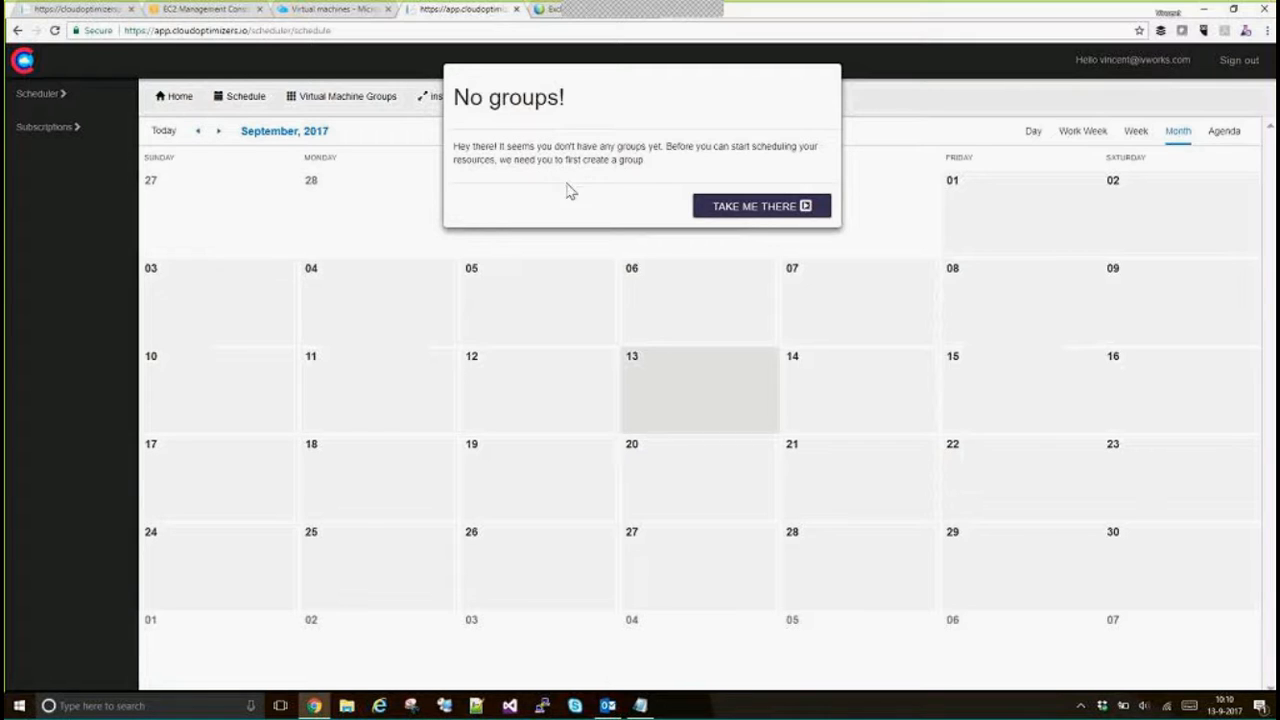
{"action": "left_click", "coordinate": [775, 208]}
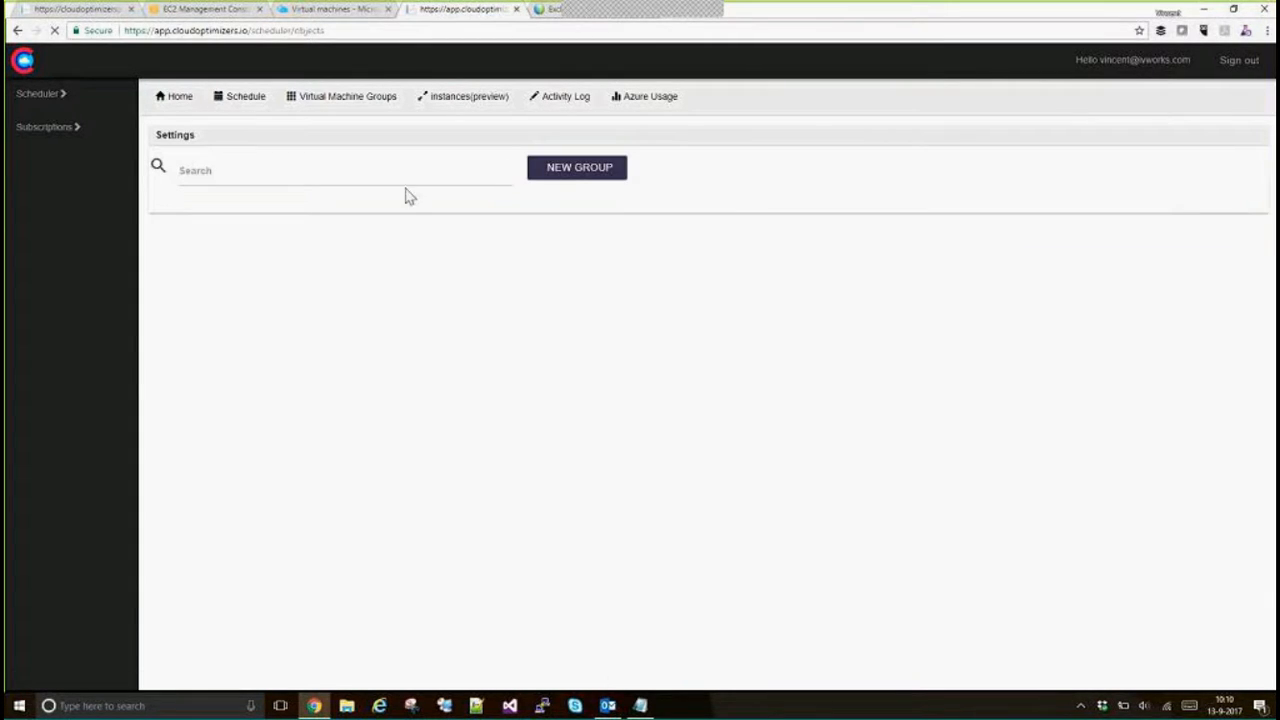
{"action": "left_click", "coordinate": [578, 175]}
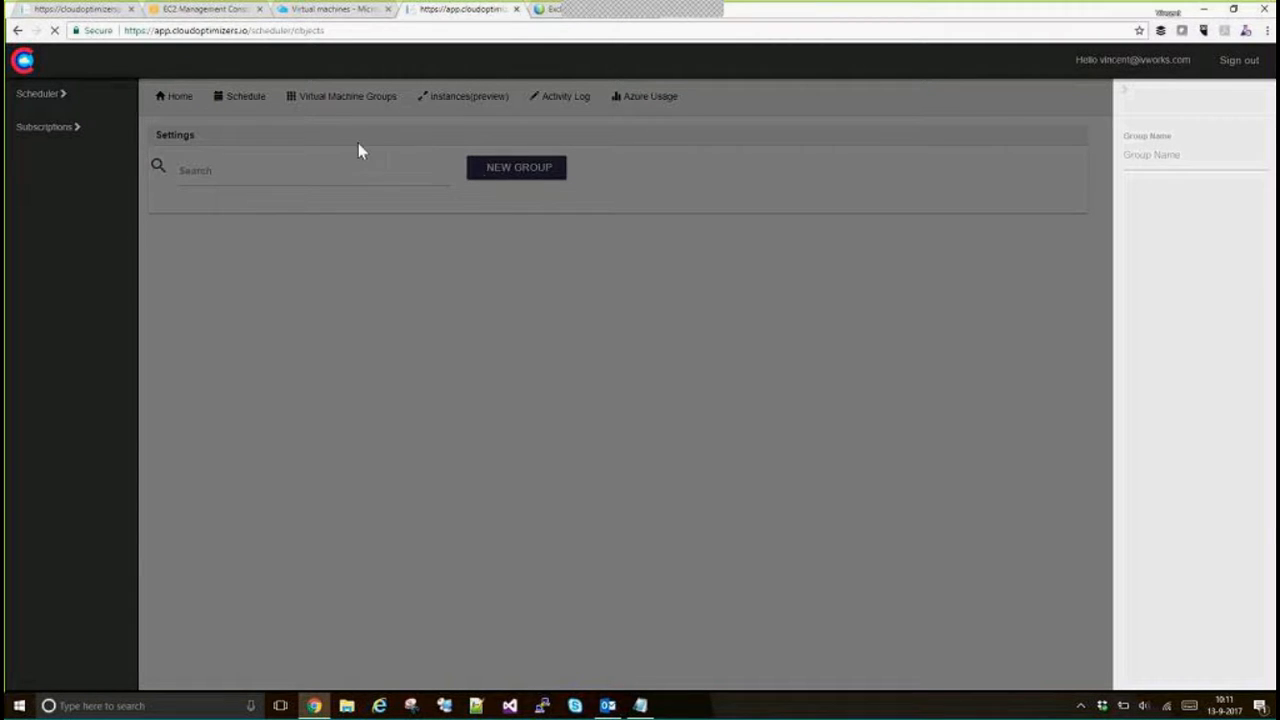
{"action": "left_click", "coordinate": [1175, 155]}
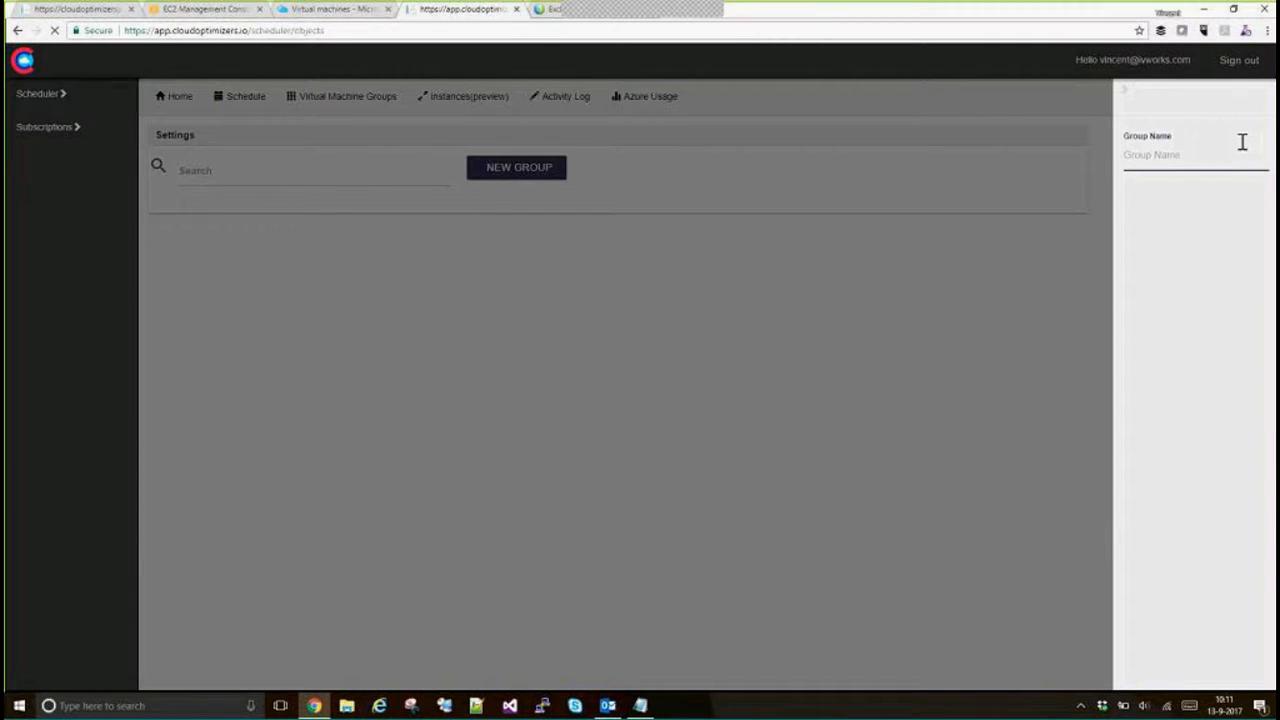
{"action": "type", "text": "A"}
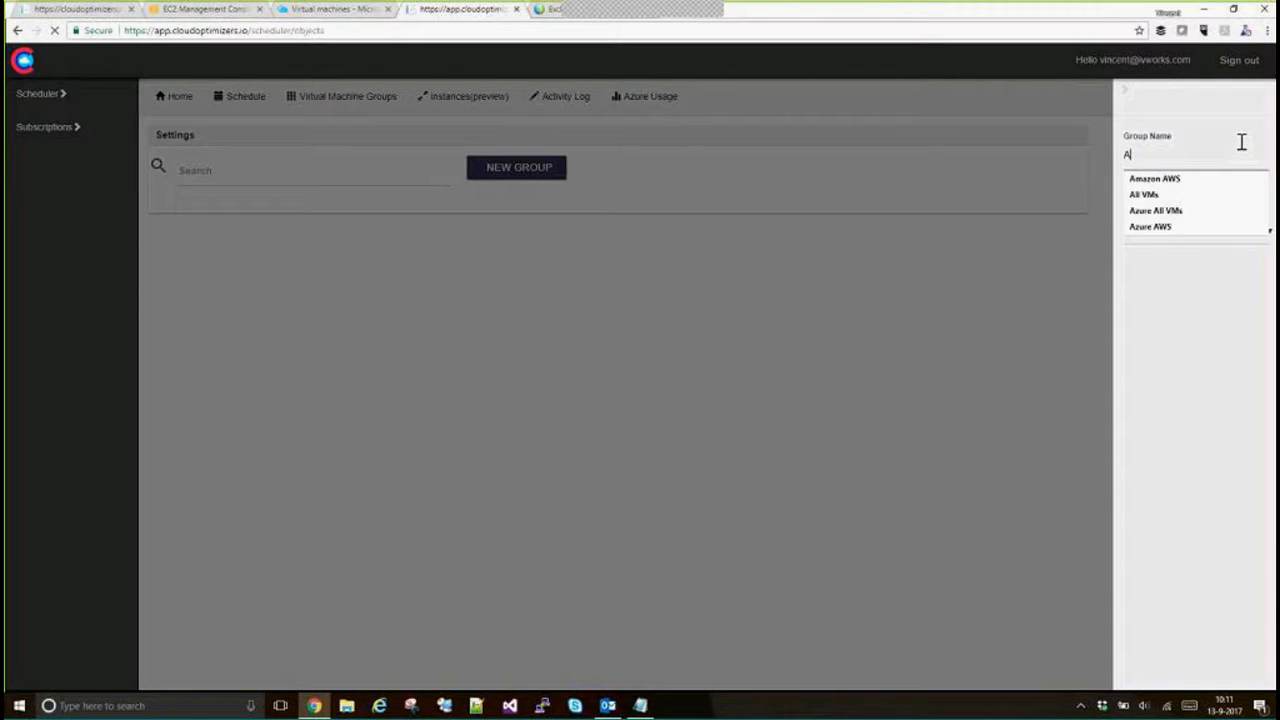
{"action": "type", "text": "ll AWS VMs"}
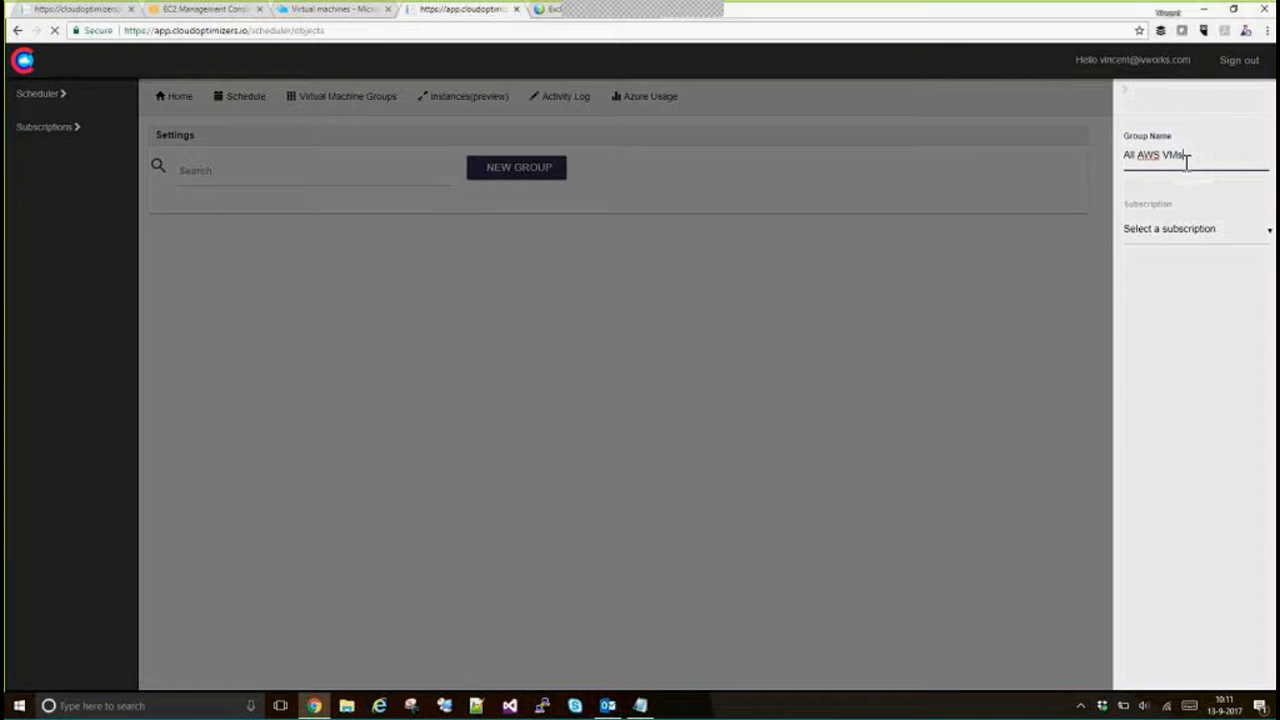
{"action": "left_click_drag", "start_coordinate": [1192, 158], "coordinate": [1126, 171]}
Assign the Amazon AWS subscription to the group, include TestInstance03 and MyTestInstance, and create the group
{"action": "left_click", "coordinate": [1264, 233]}
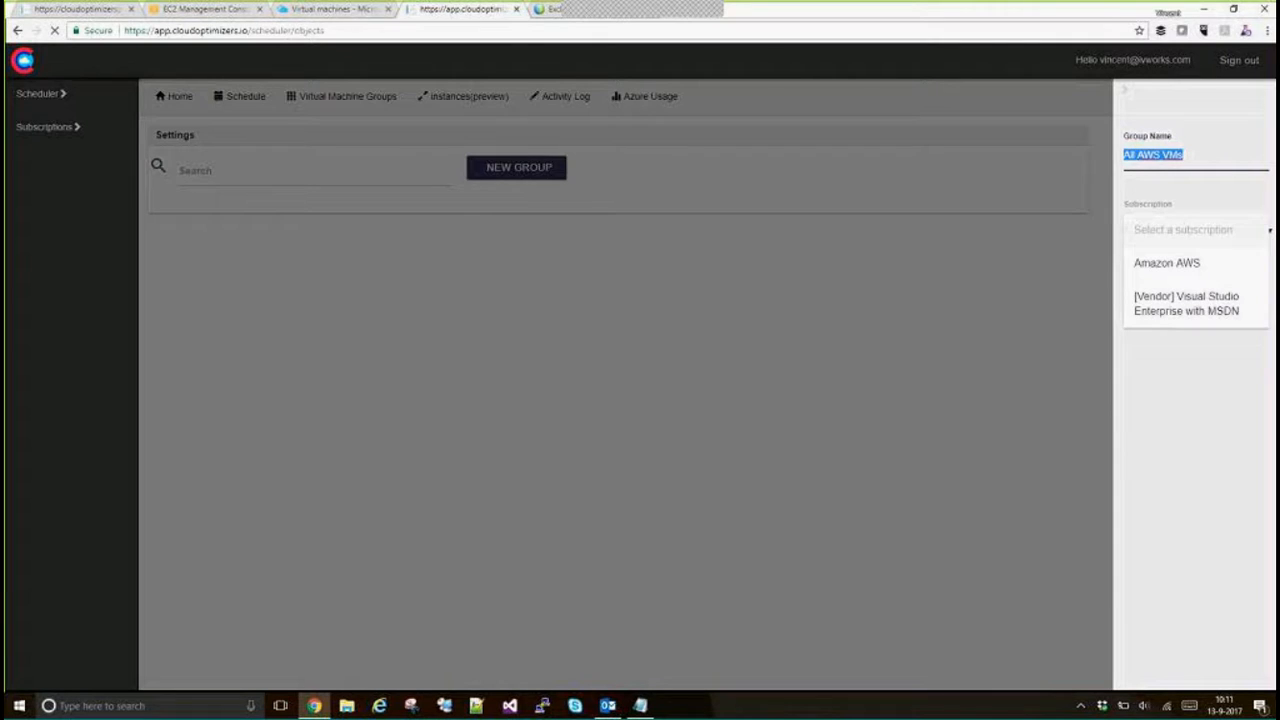
{"action": "left_click", "coordinate": [1184, 264]}
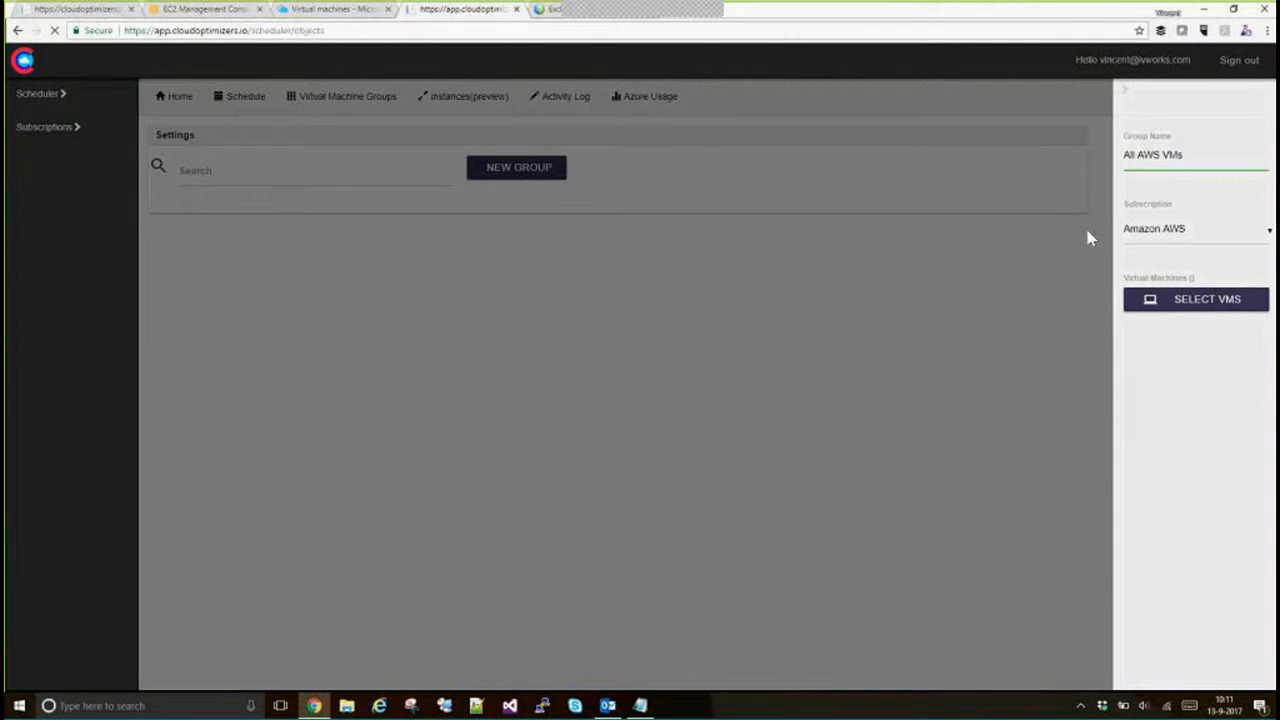
{"action": "left_click", "coordinate": [1206, 302]}
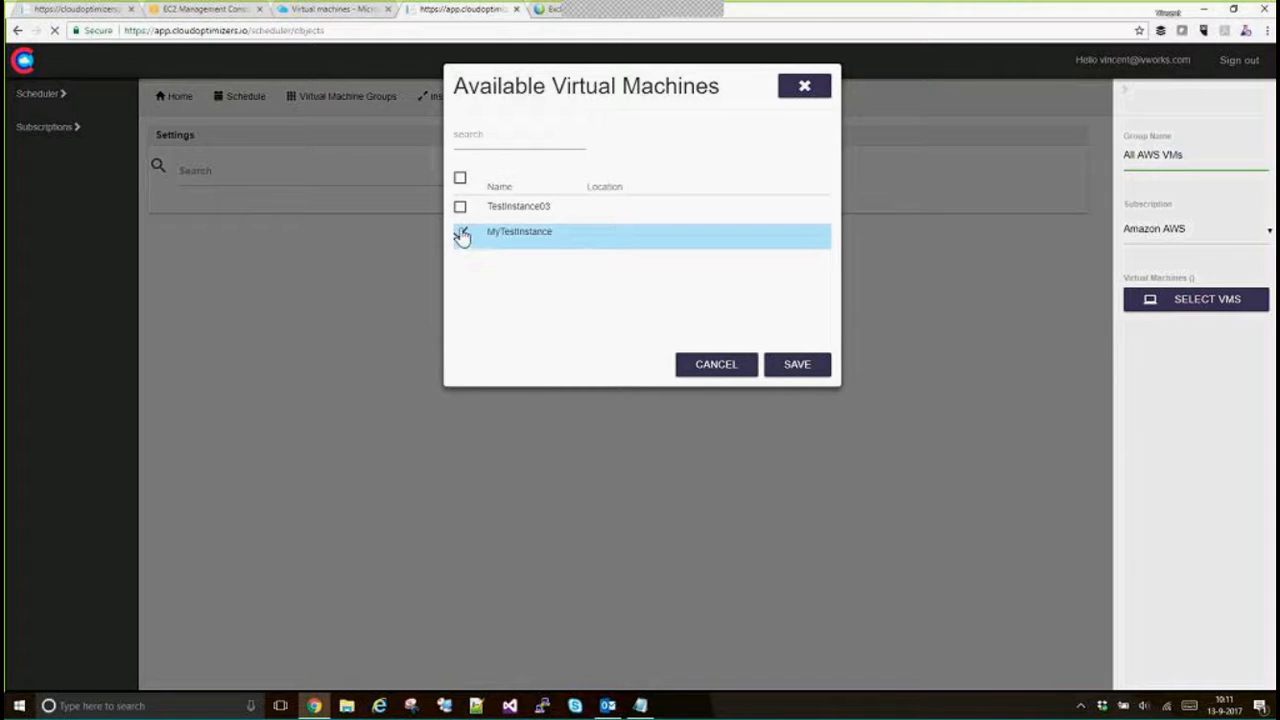
{"action": "left_click", "coordinate": [460, 208]}
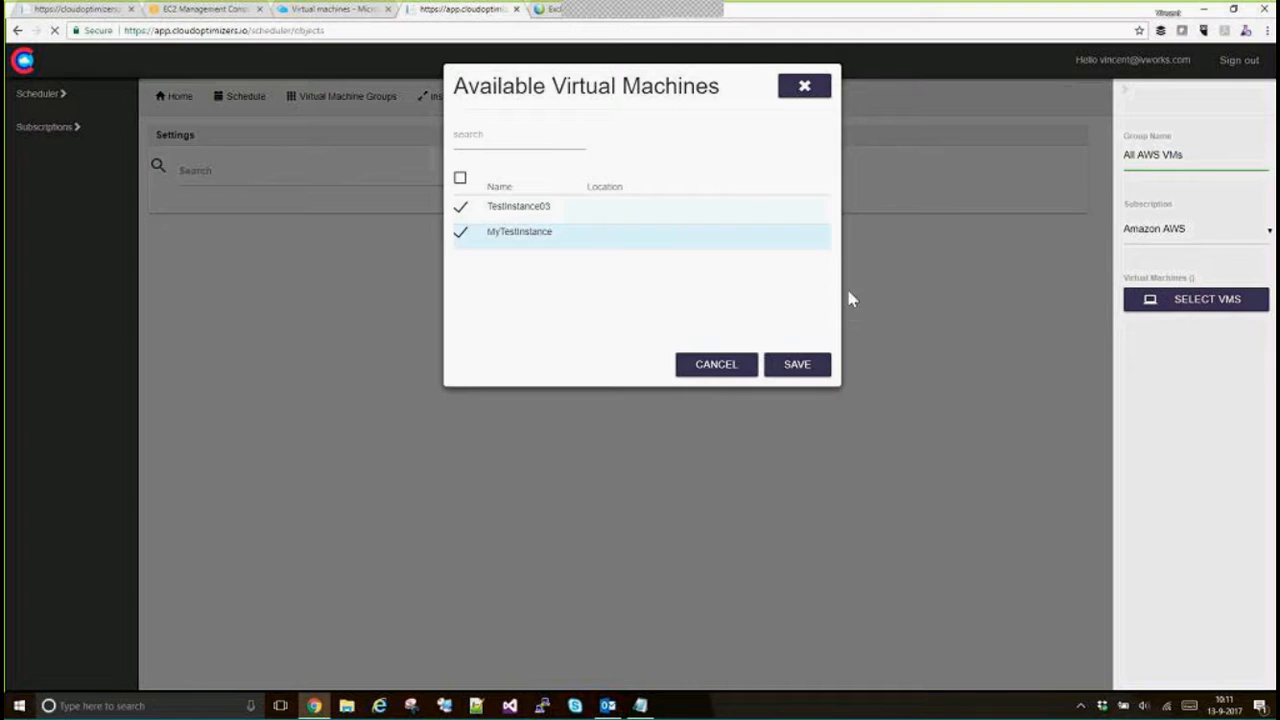
{"action": "left_click", "coordinate": [805, 369]}
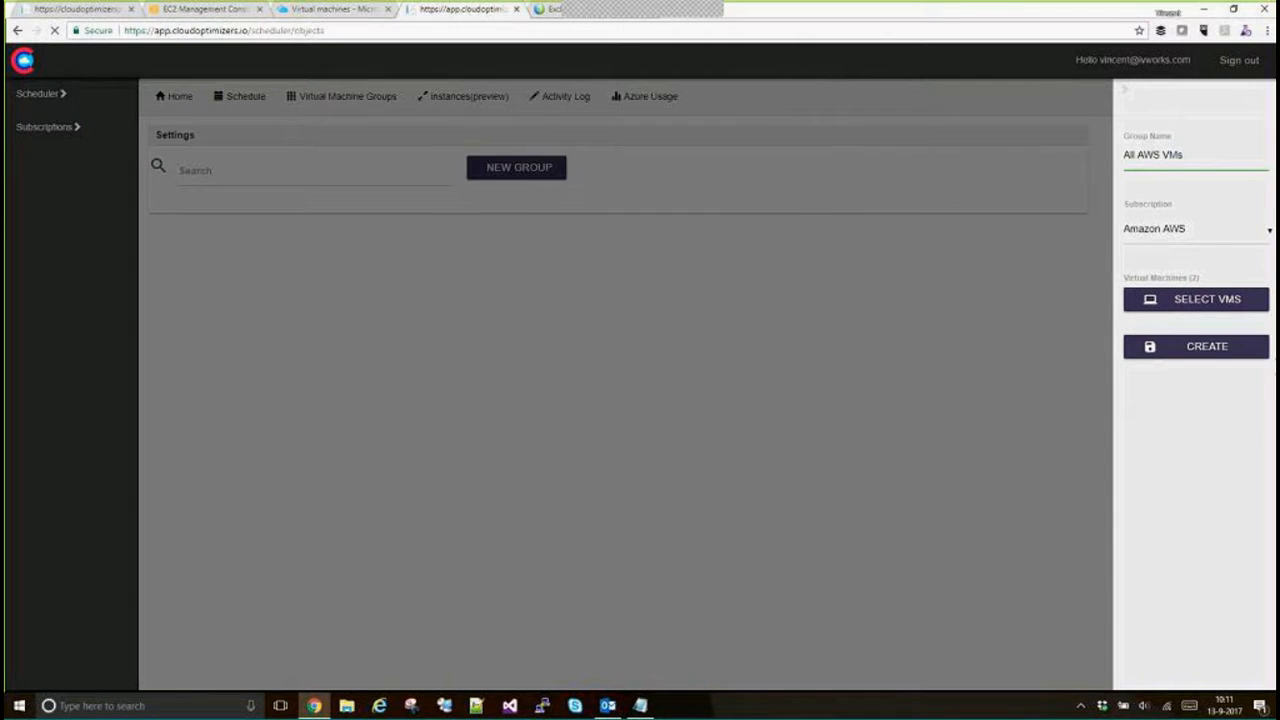
{"action": "left_click", "coordinate": [1214, 350]}
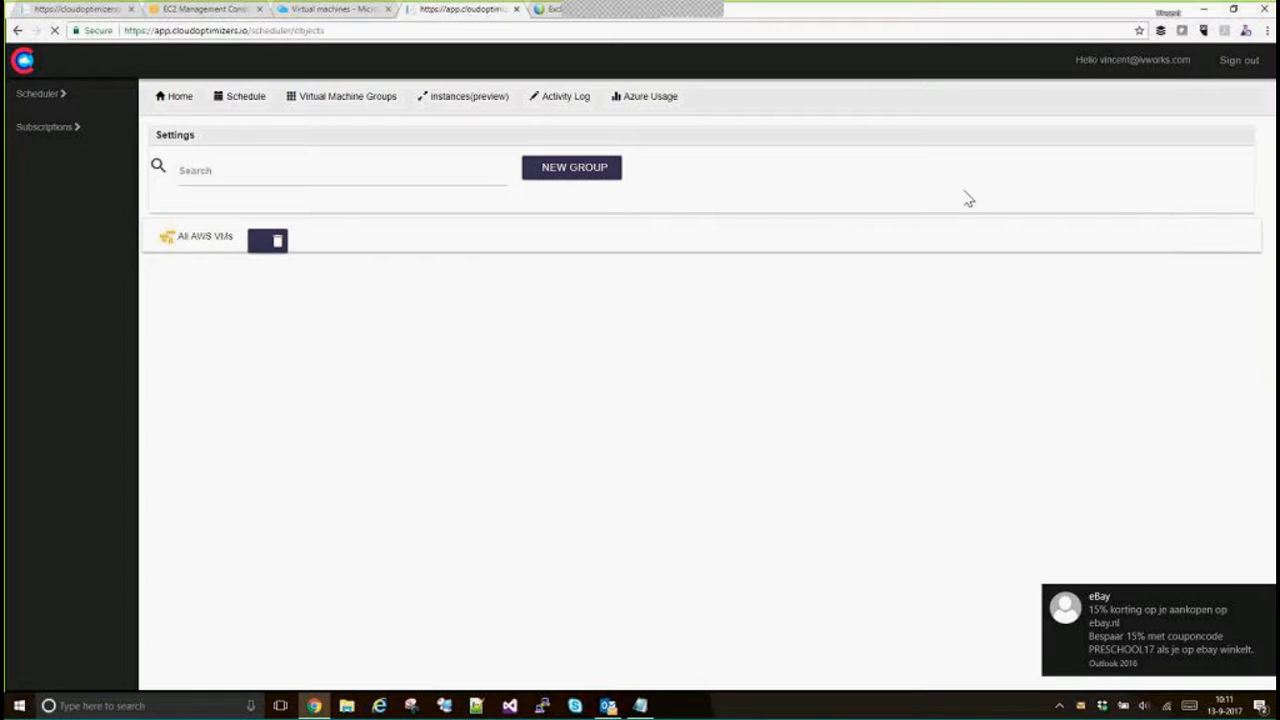
Close the running Outlook window
{"action": "right_click", "coordinate": [607, 704]}
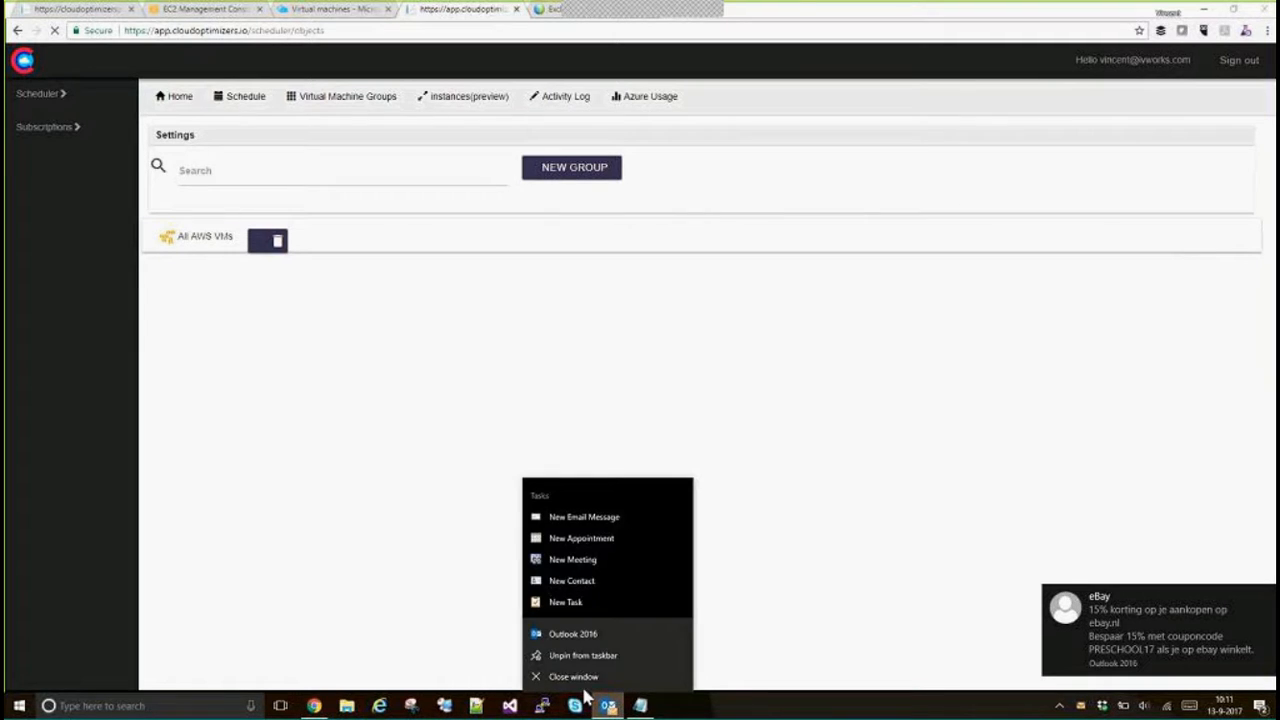
{"action": "left_click", "coordinate": [583, 678]}
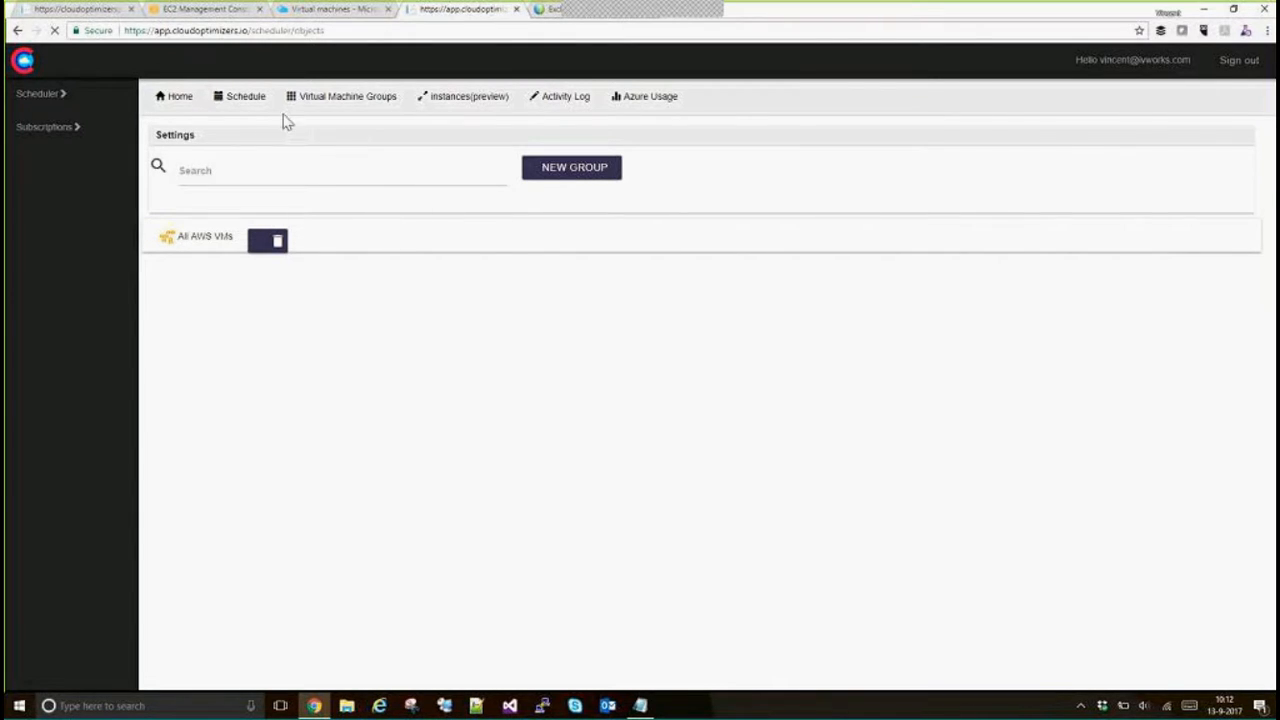
Start a new group named All Azure VMs with the [Vendor] Visual Studio Enterprise with MSDN subscription
{"action": "left_click", "coordinate": [530, 176]}
{"action": "left_click", "coordinate": [1157, 154]}
{"action": "type", "text": "All Azure"}
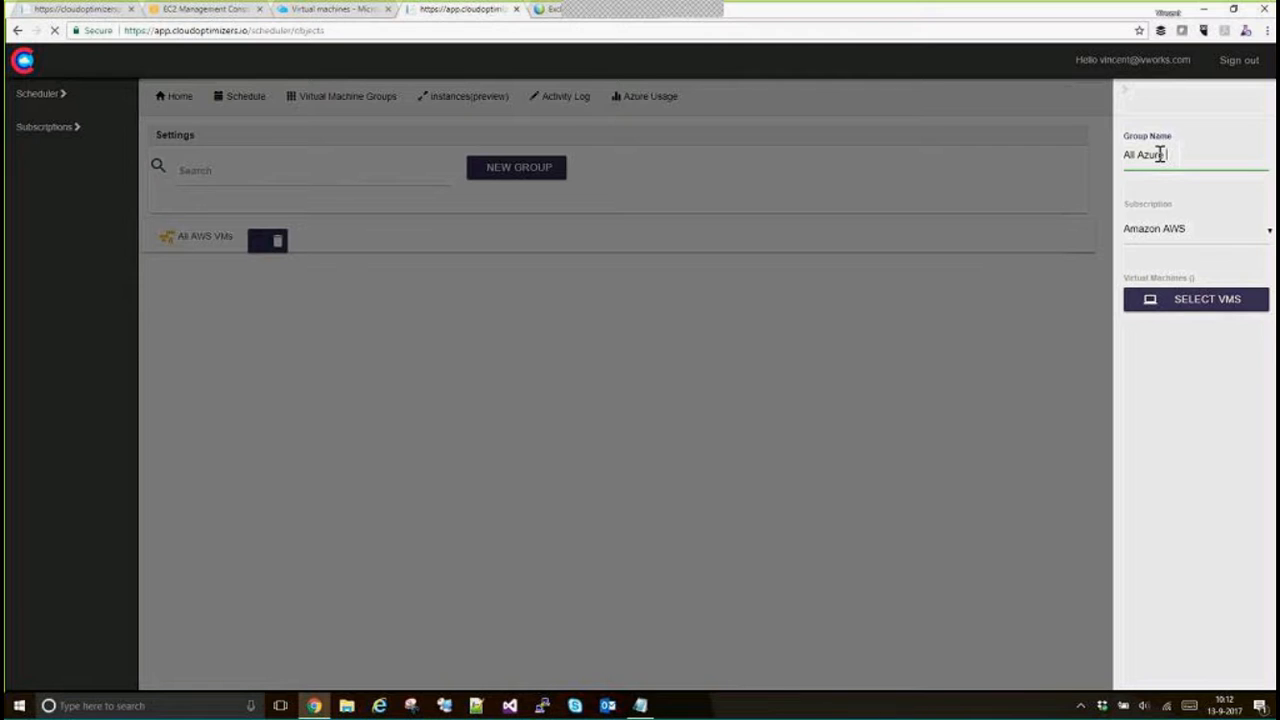
{"action": "type", "text": "VMs"}
{"action": "left_click_drag", "start_coordinate": [1200, 156], "coordinate": [1120, 163]}
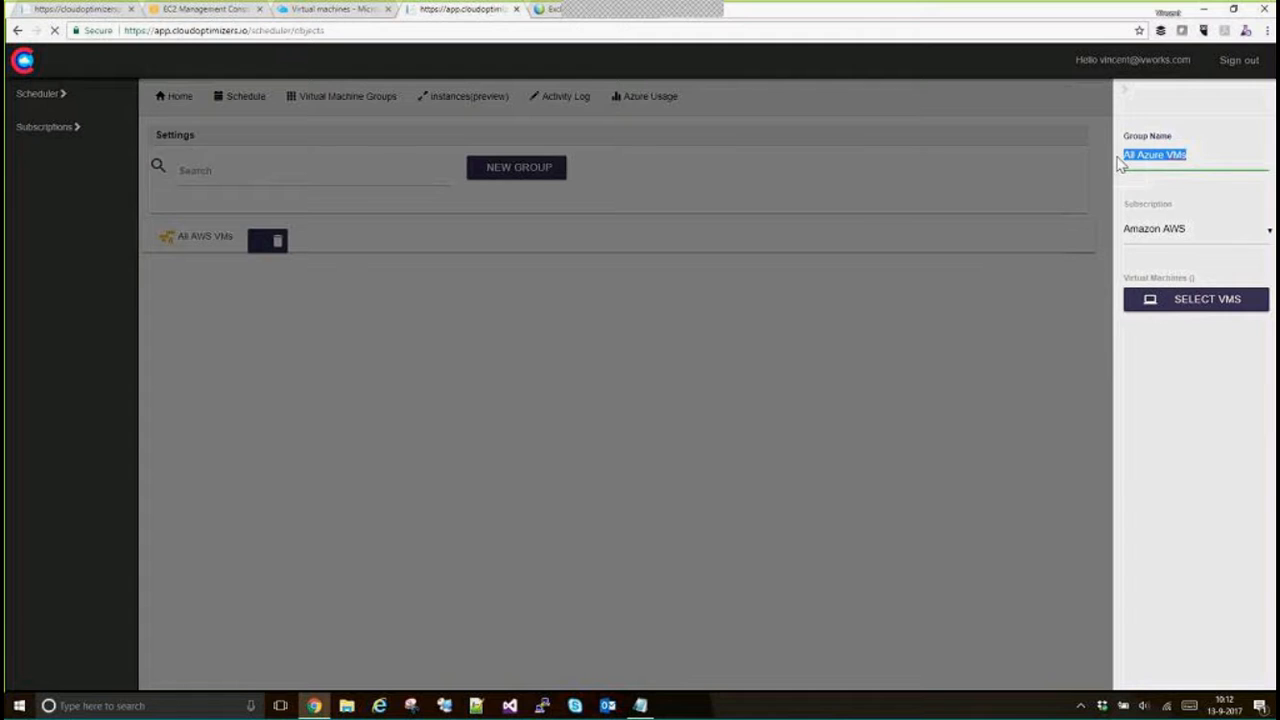
{"action": "left_click", "coordinate": [1264, 232]}
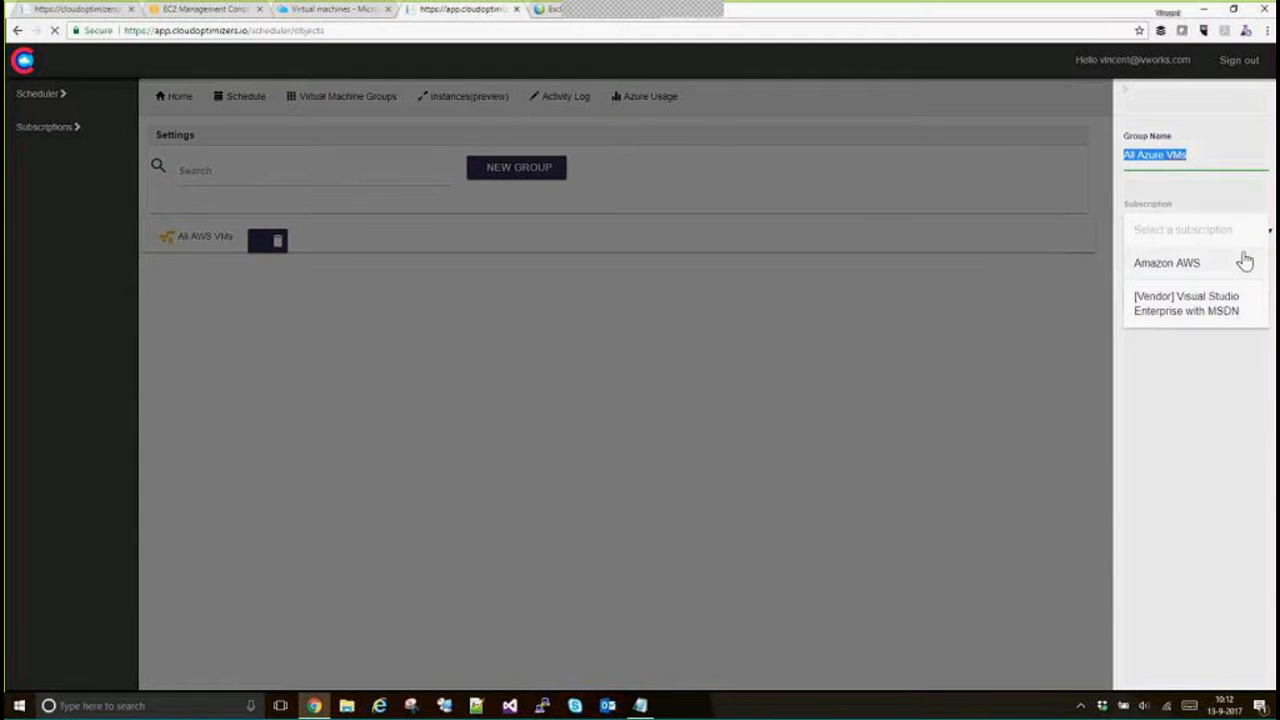
{"action": "left_click", "coordinate": [1194, 305]}
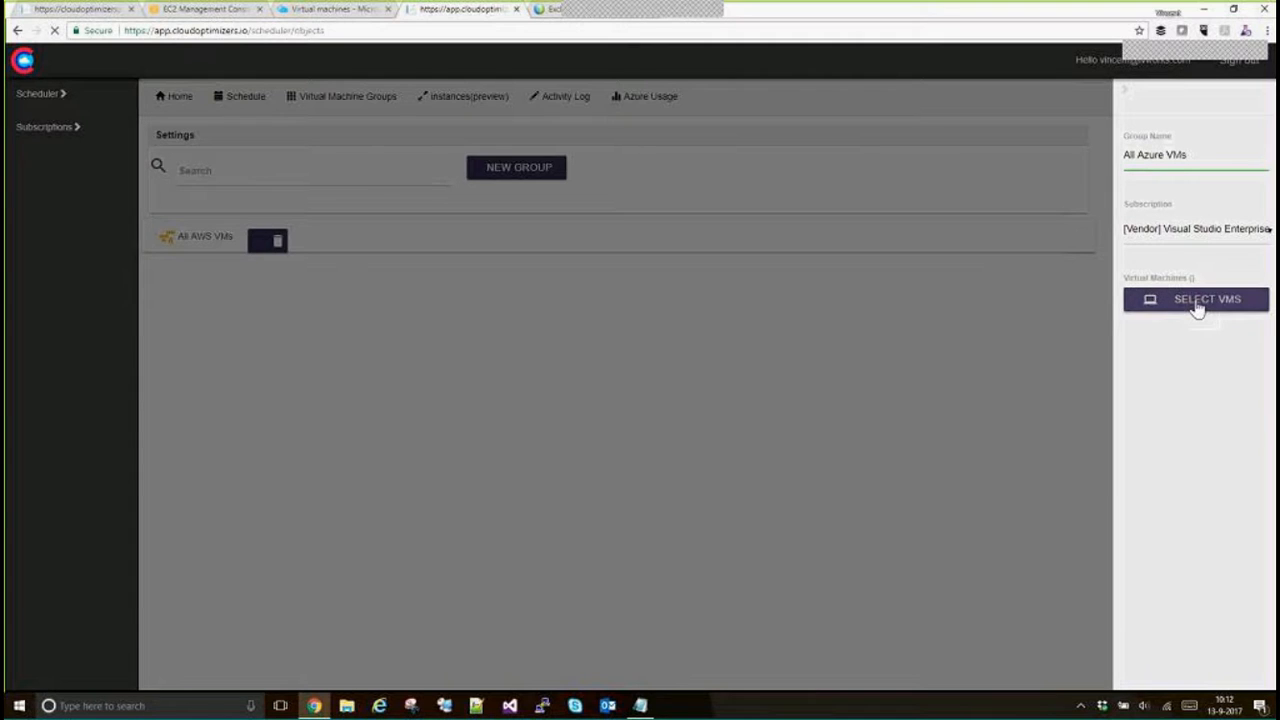
Include all available virtual machines of the subscription in the All Azure VMs group and create it
{"action": "left_click", "coordinate": [1197, 308]}
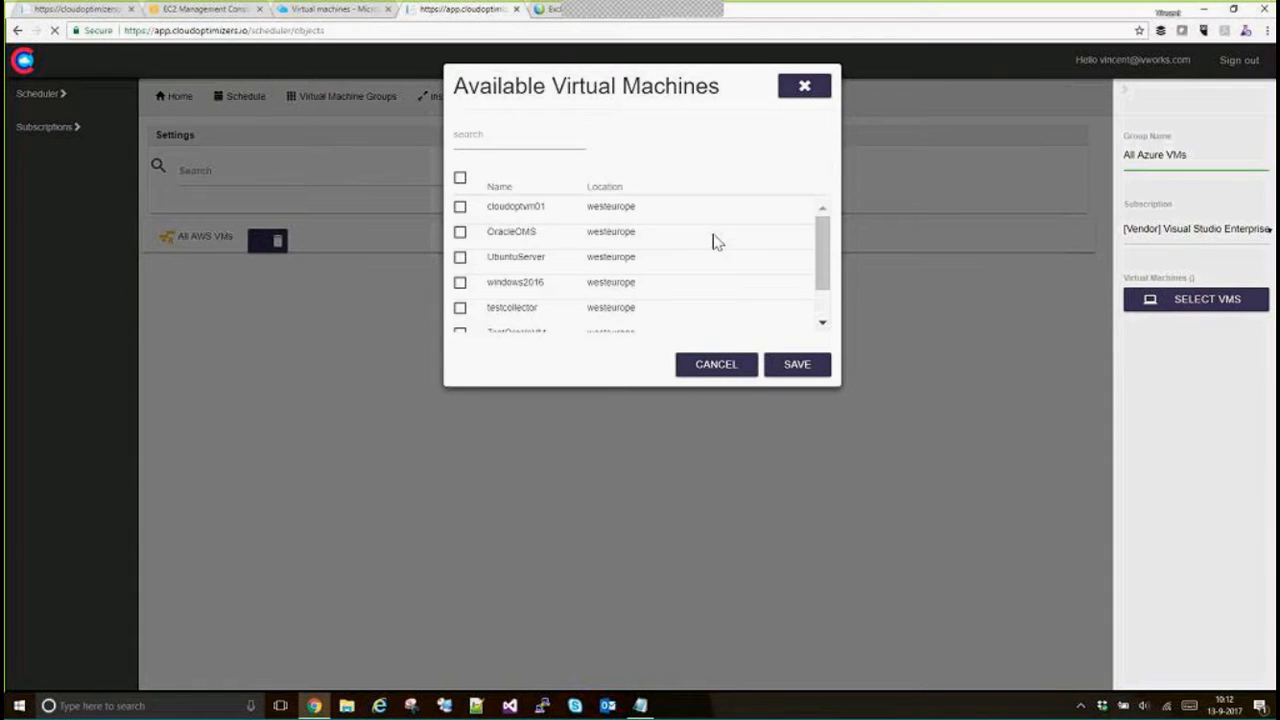
{"action": "left_click_drag", "start_coordinate": [823, 249], "coordinate": [789, 237]}
{"action": "left_click", "coordinate": [460, 184]}
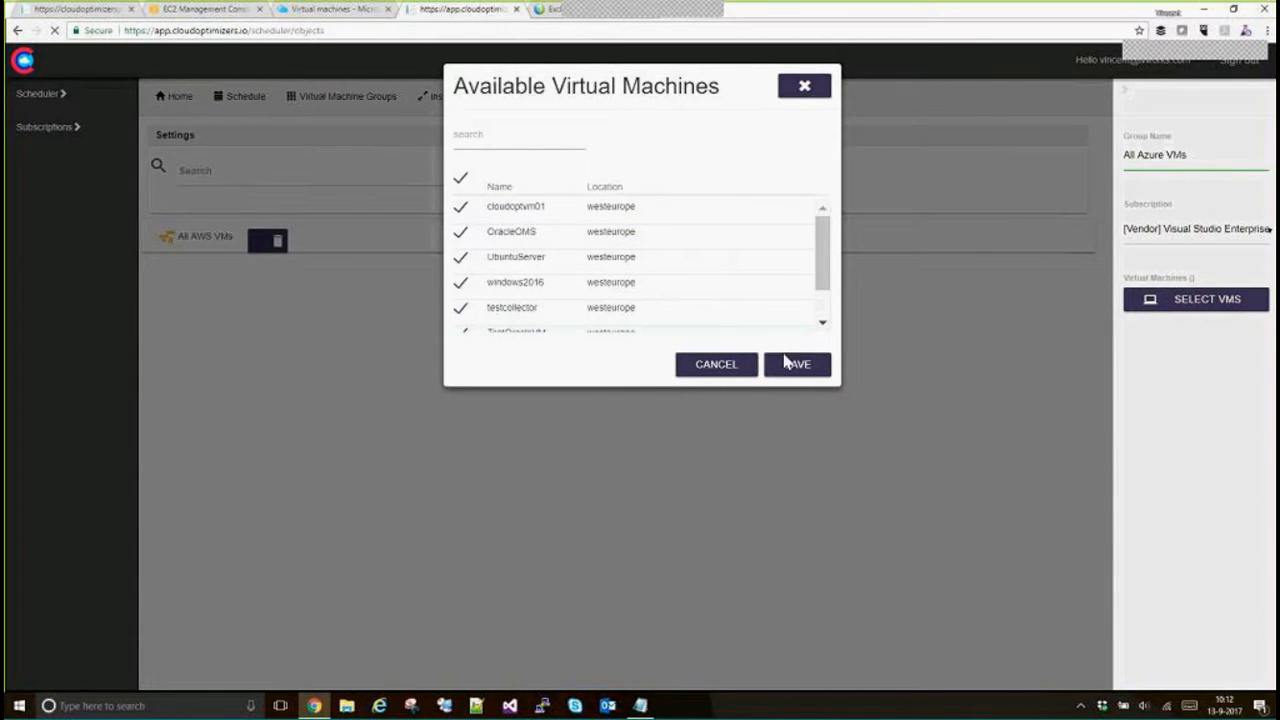
{"action": "left_click", "coordinate": [796, 366]}
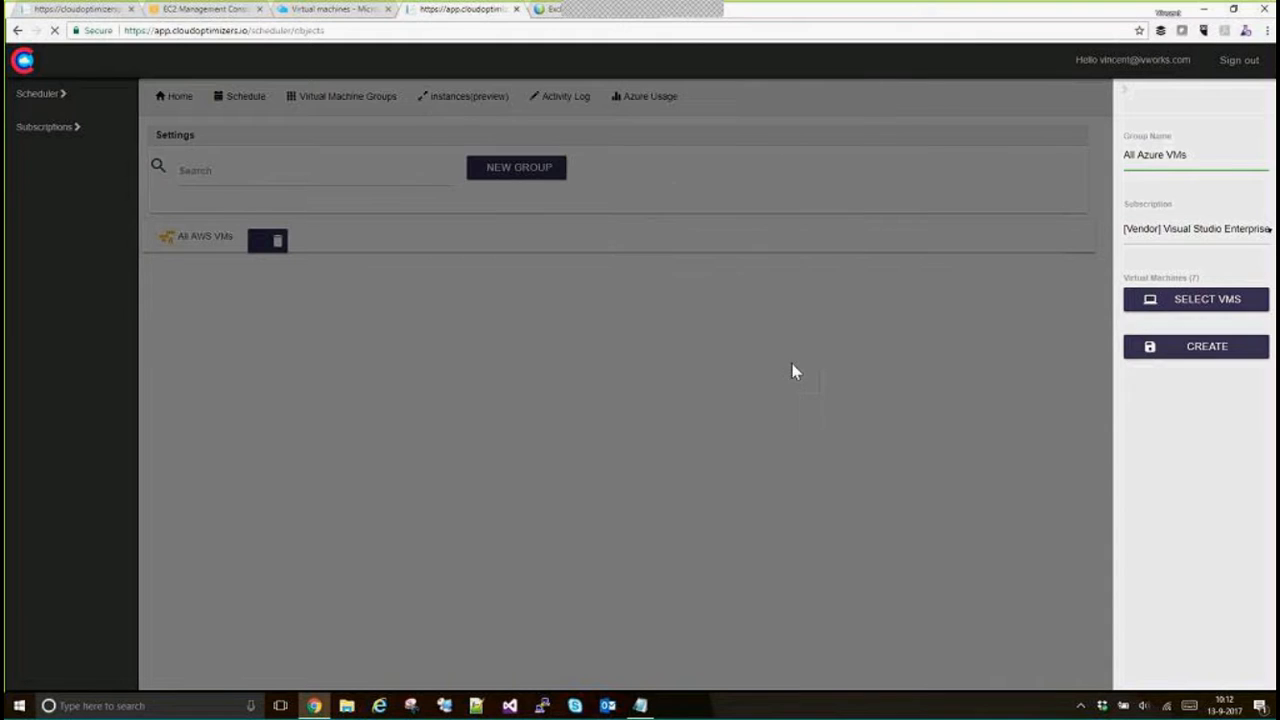
{"action": "left_click", "coordinate": [1188, 350]}
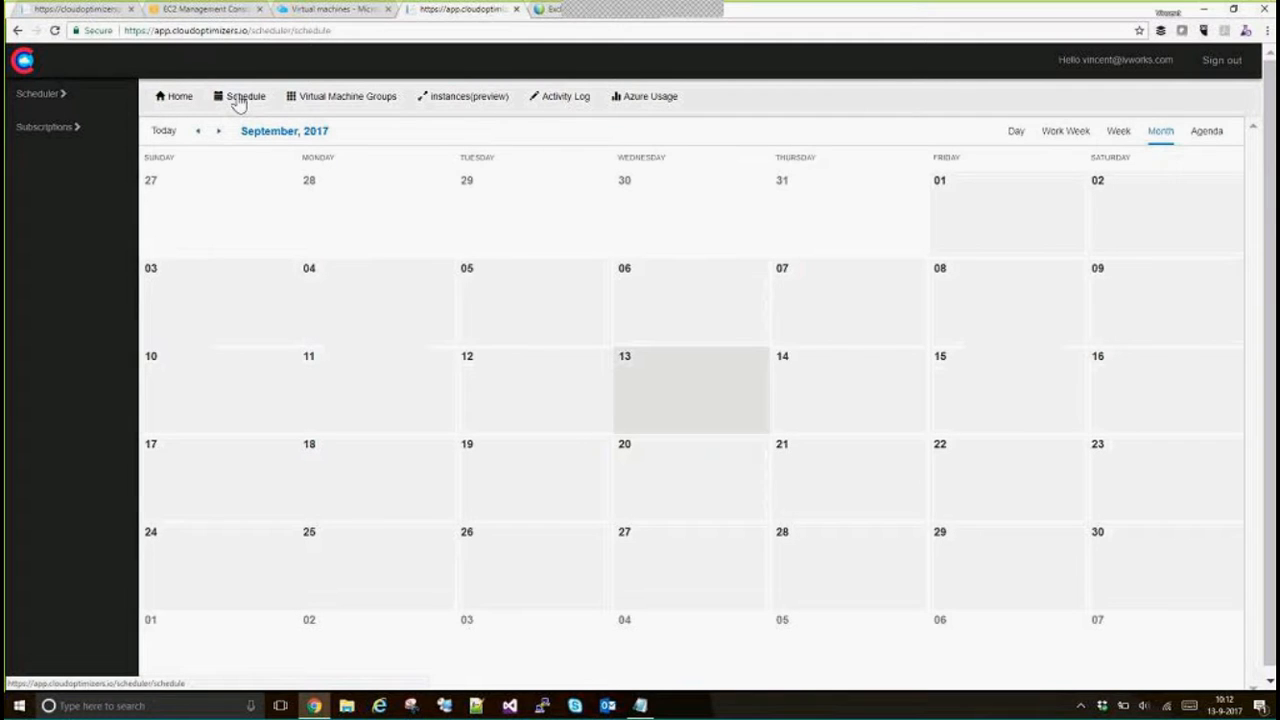
Start a scheduled task on September 13, 2017 with Switch Off AWS Machines as both name and description
{"action": "left_click", "coordinate": [690, 390]}
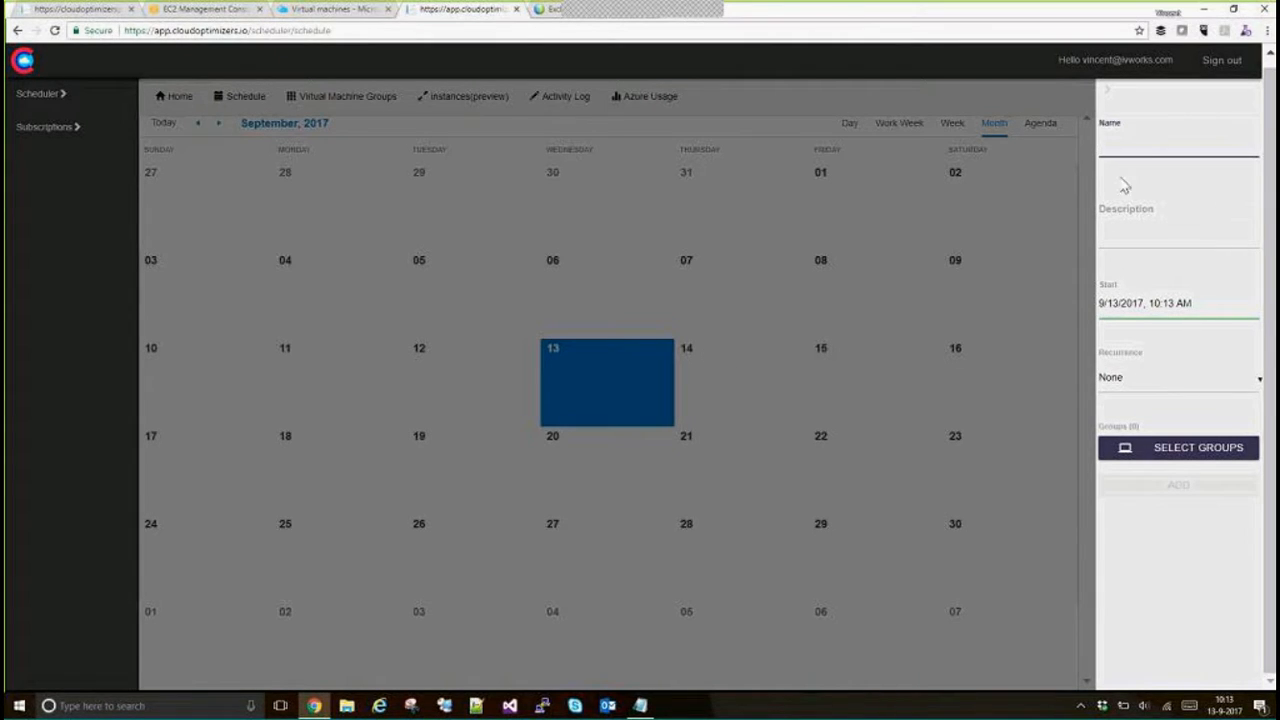
{"action": "left_click", "coordinate": [1125, 146]}
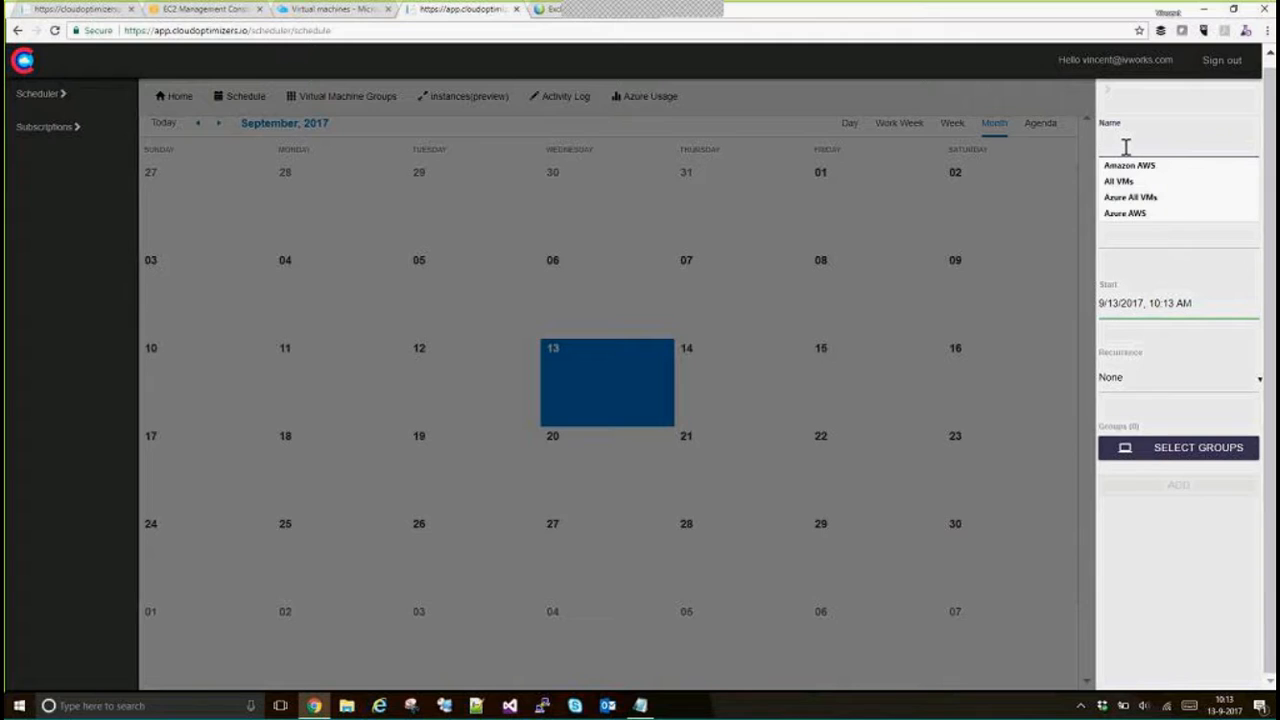
{"action": "type", "text": "Switc"}
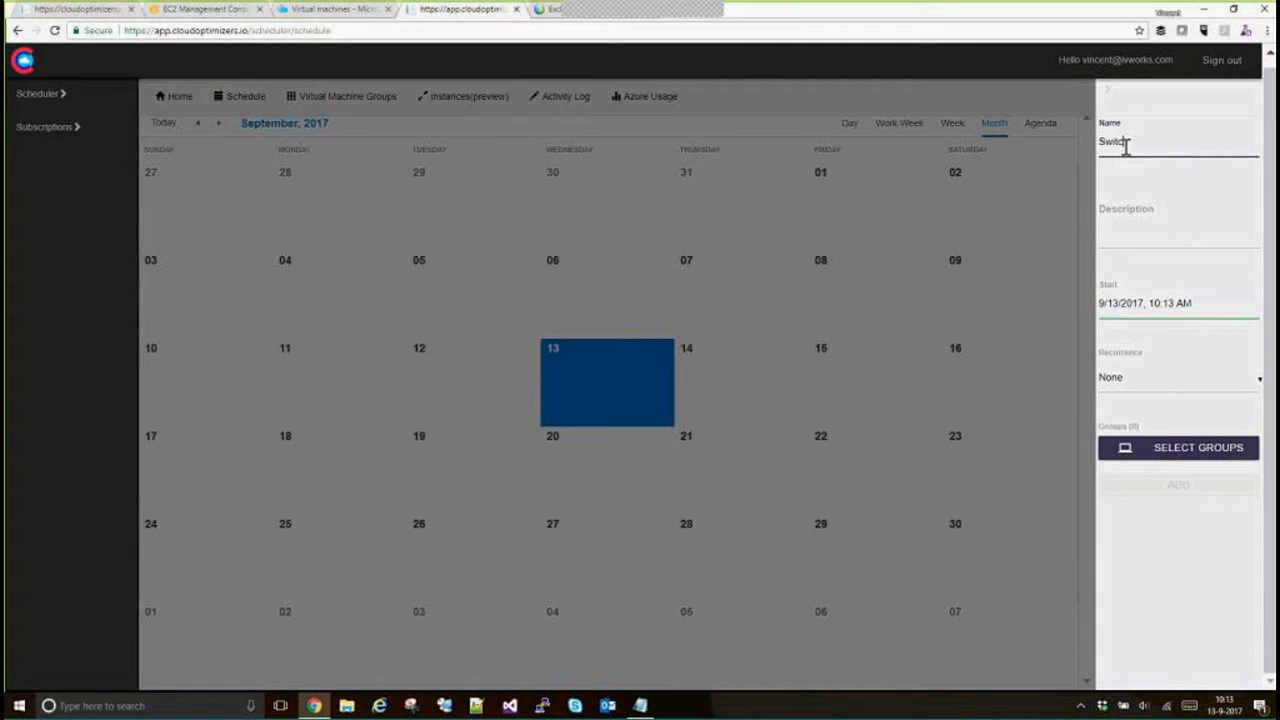
{"action": "type", "text": "h Off AWS"}
{"action": "left_click_drag", "start_coordinate": [1242, 135], "coordinate": [1104, 154]}
{"action": "key", "text": "ctrl+c"}
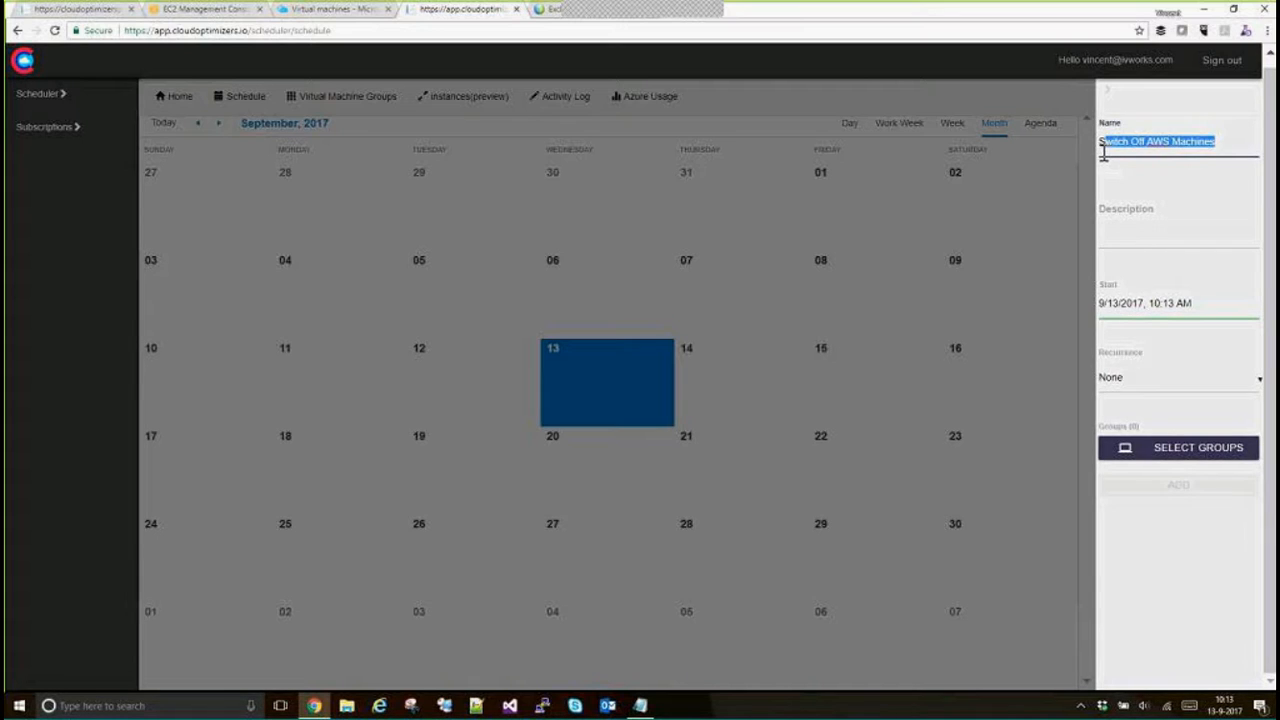
{"action": "left_click", "coordinate": [1157, 238]}
{"action": "key", "text": "ctrl+v"}
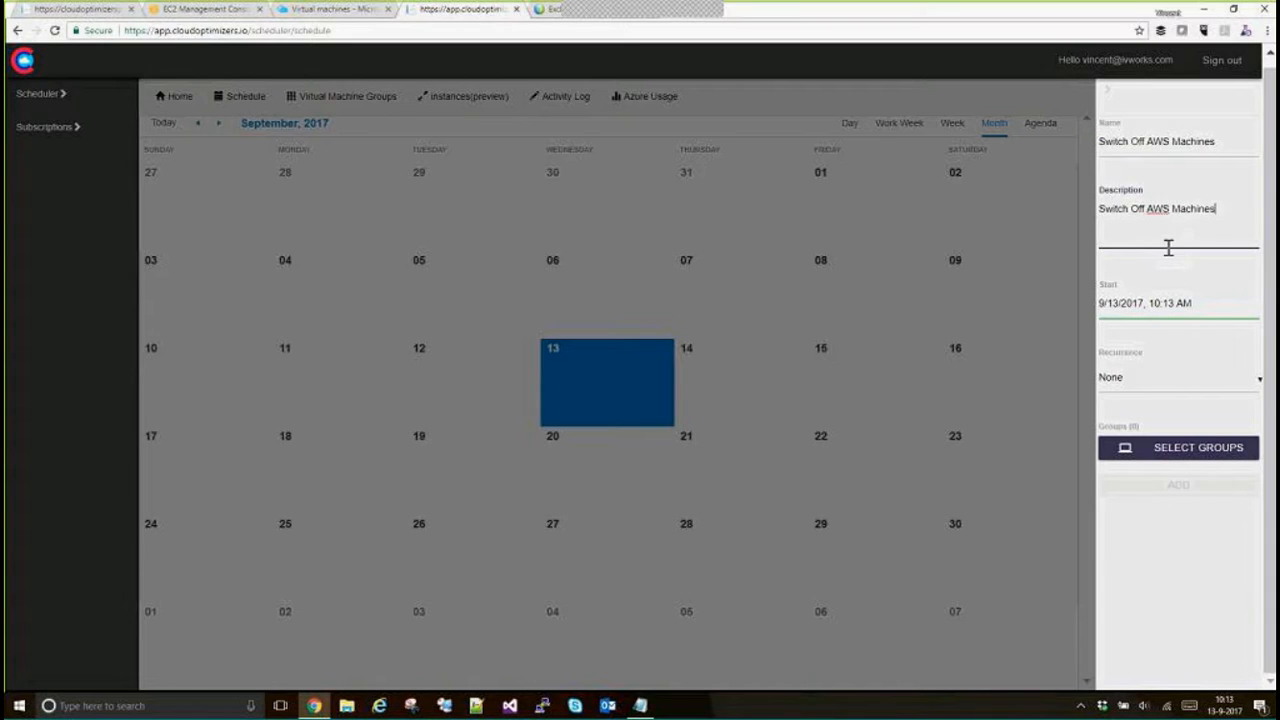
Set the task's start time to 10:16 AM and keep its recurrence at None
{"action": "left_click", "coordinate": [1145, 309]}
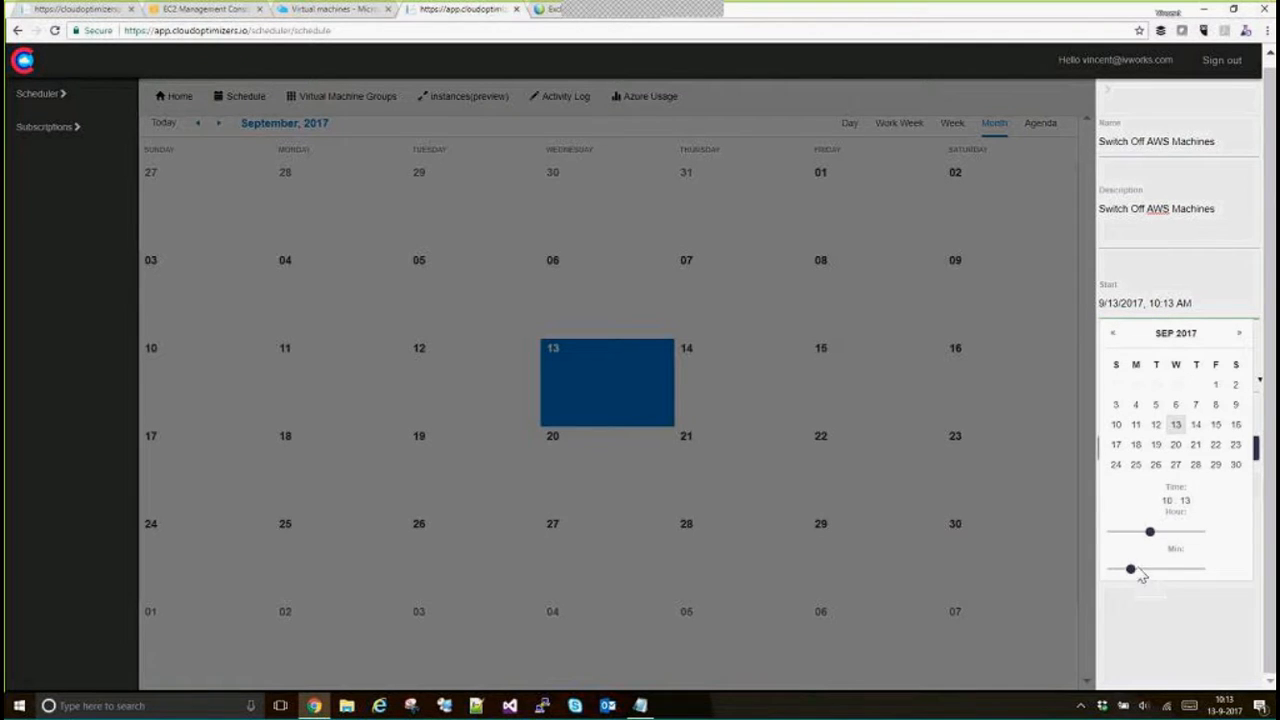
{"action": "left_click_drag", "start_coordinate": [1134, 571], "coordinate": [1139, 570]}
{"action": "left_click", "coordinate": [1224, 271]}
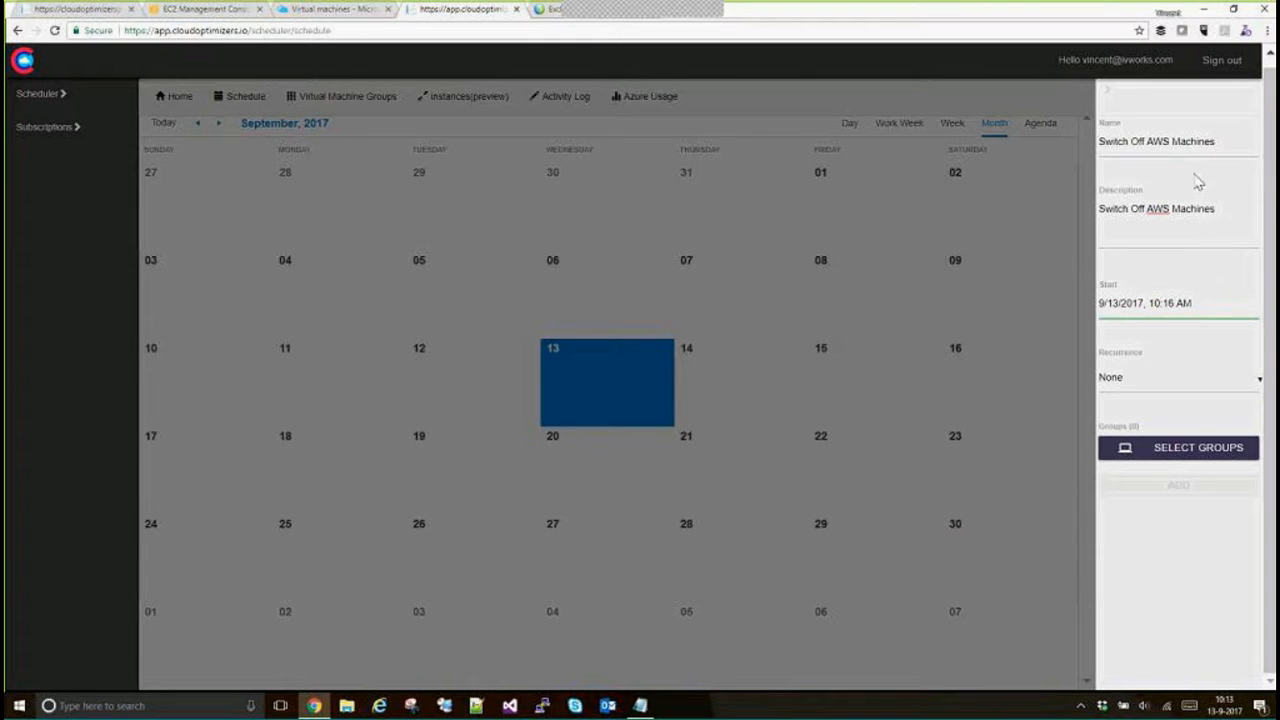
{"action": "left_click", "coordinate": [1169, 392]}
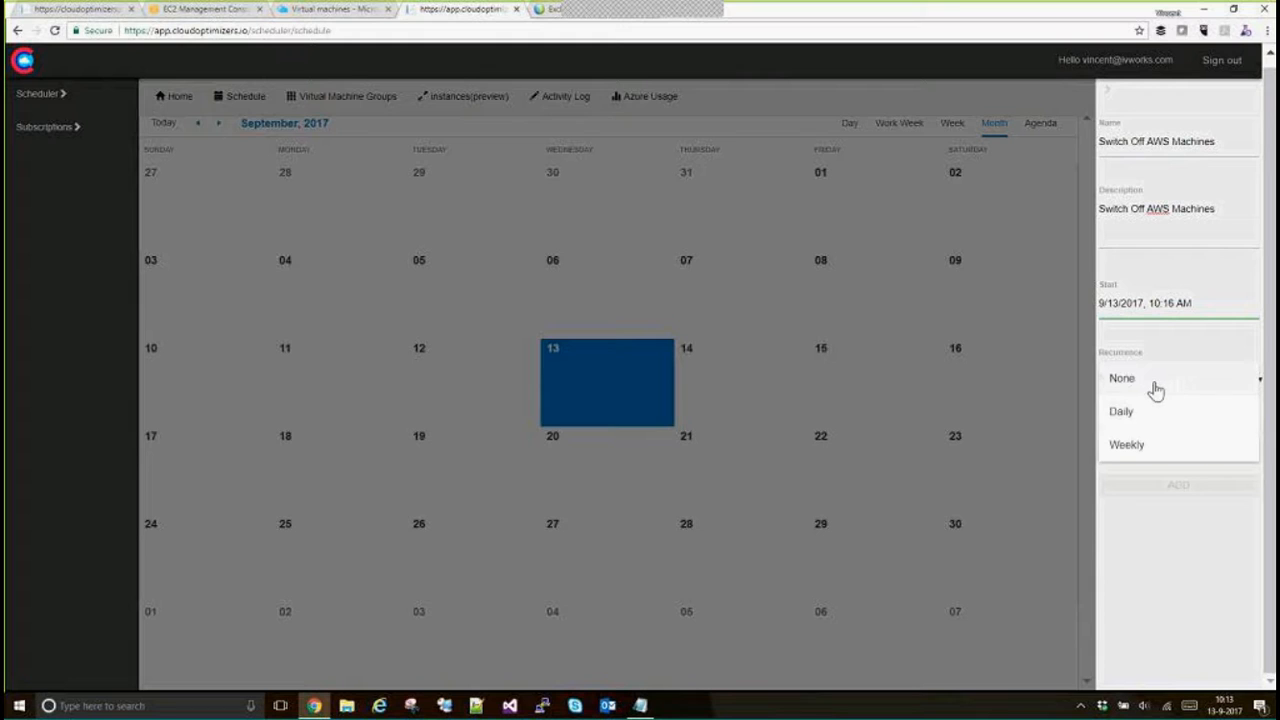
{"action": "left_click", "coordinate": [1155, 390]}
Apply the task to the All AWS VMs group with the Turn Off action and add it to the schedule
{"action": "left_click", "coordinate": [1201, 455]}
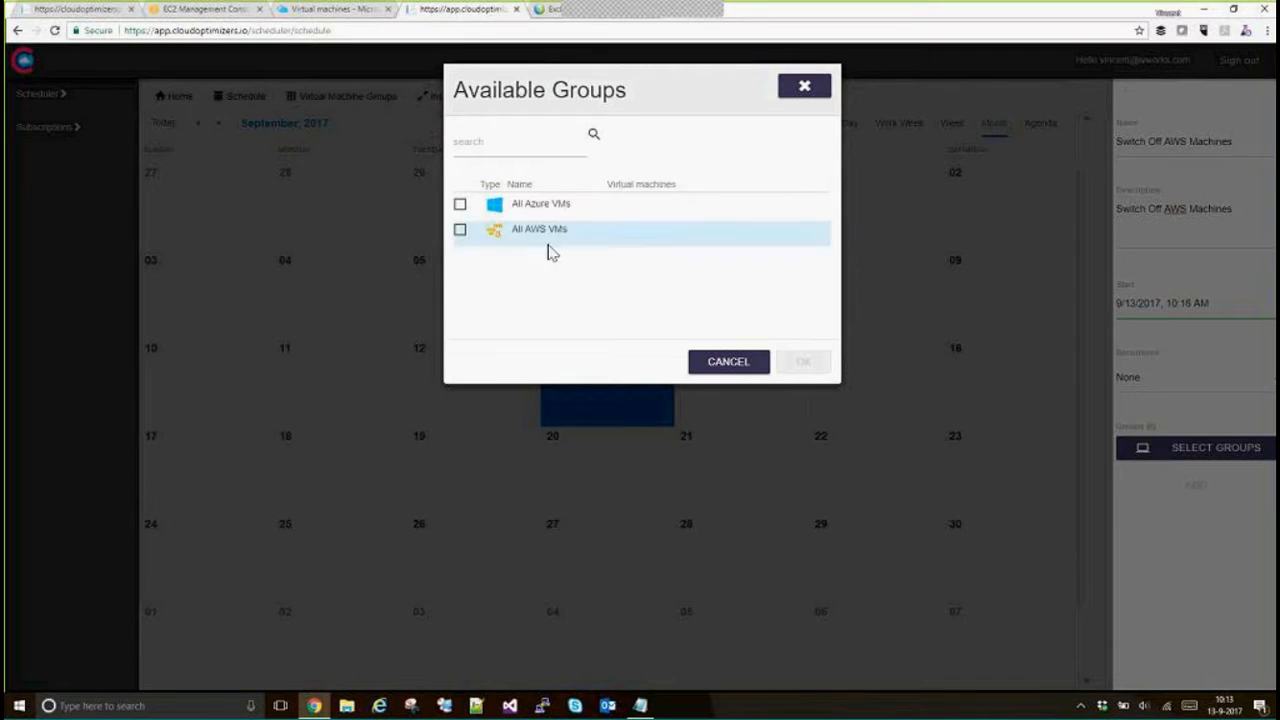
{"action": "left_click", "coordinate": [460, 229]}
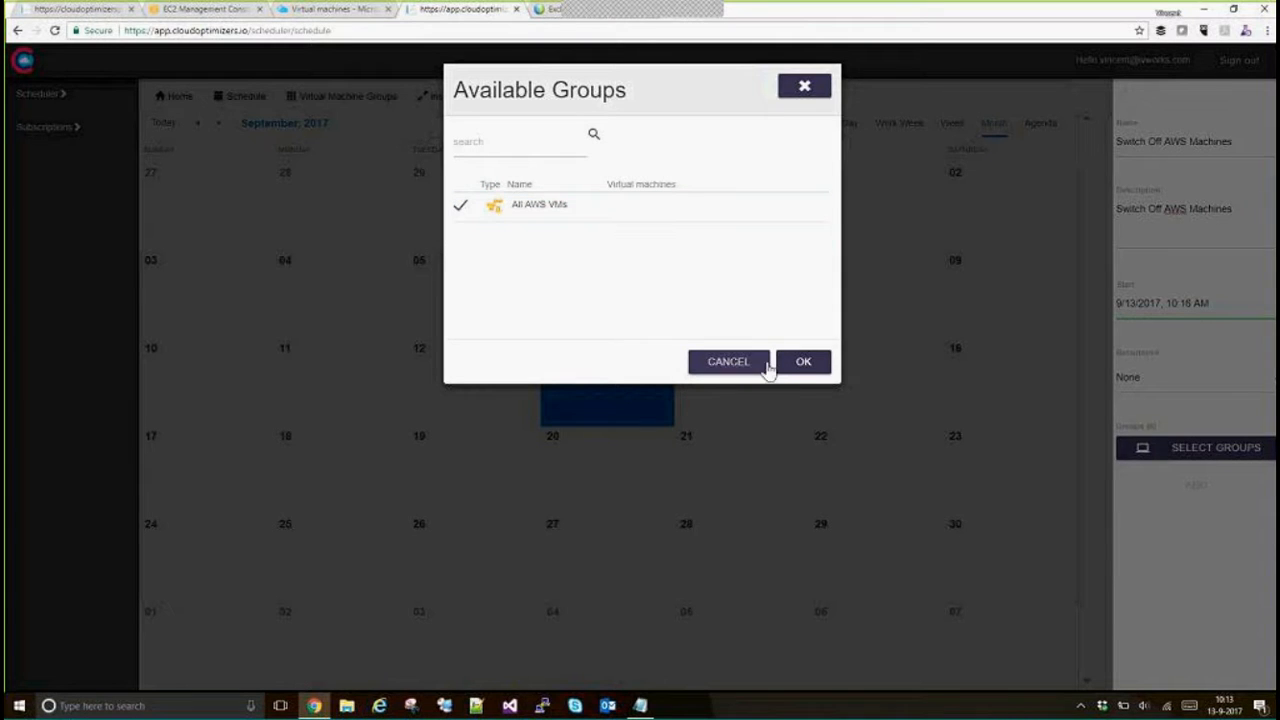
{"action": "left_click", "coordinate": [803, 364]}
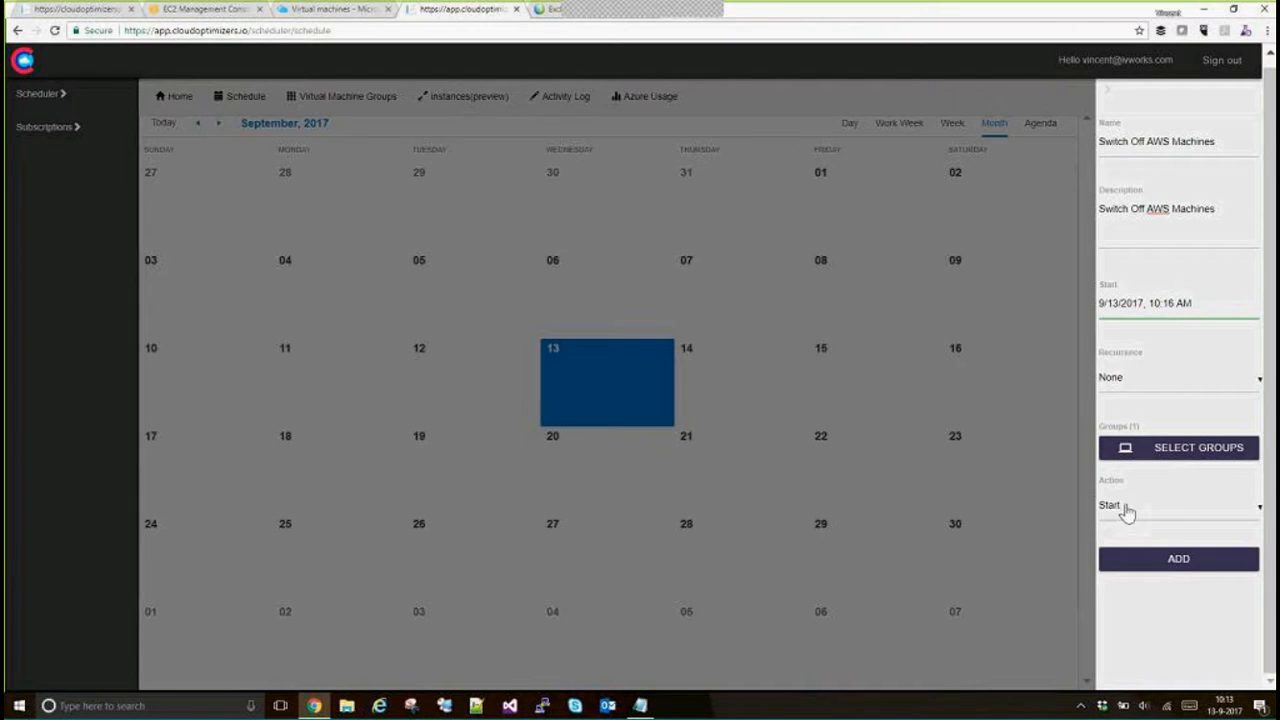
{"action": "left_click", "coordinate": [1126, 508]}
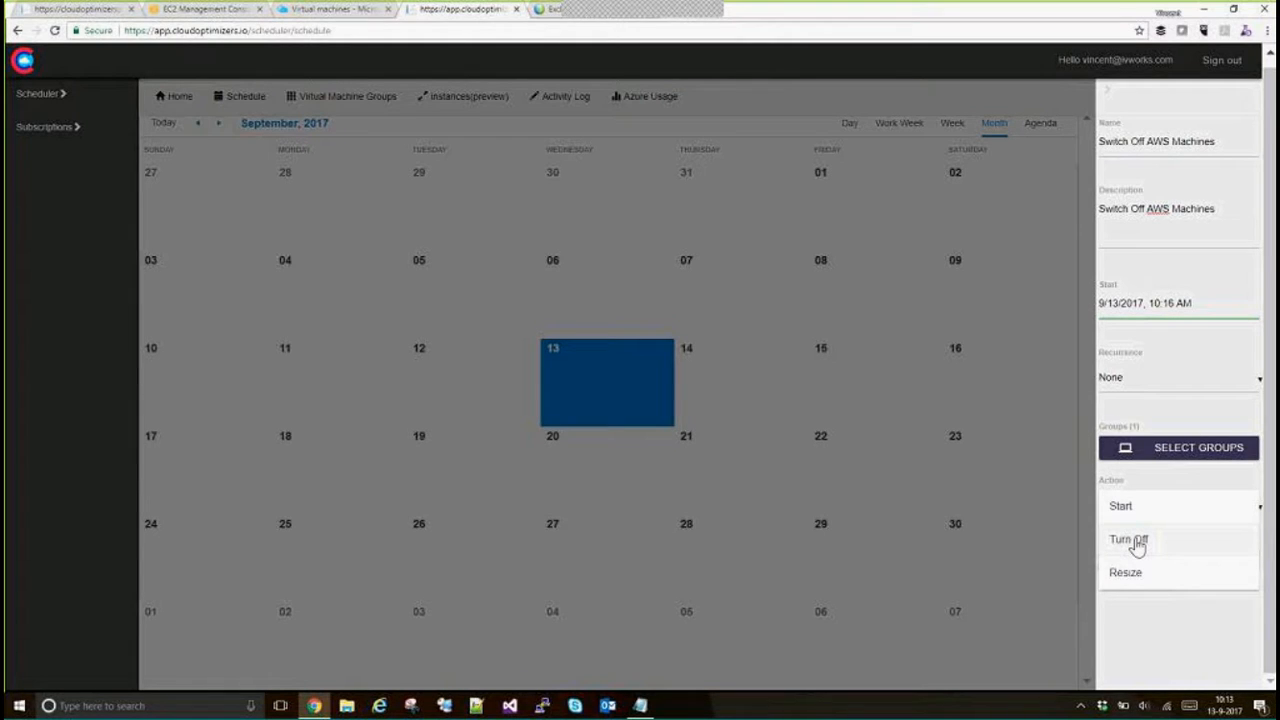
{"action": "left_click", "coordinate": [1136, 541]}
{"action": "left_click", "coordinate": [1166, 563]}
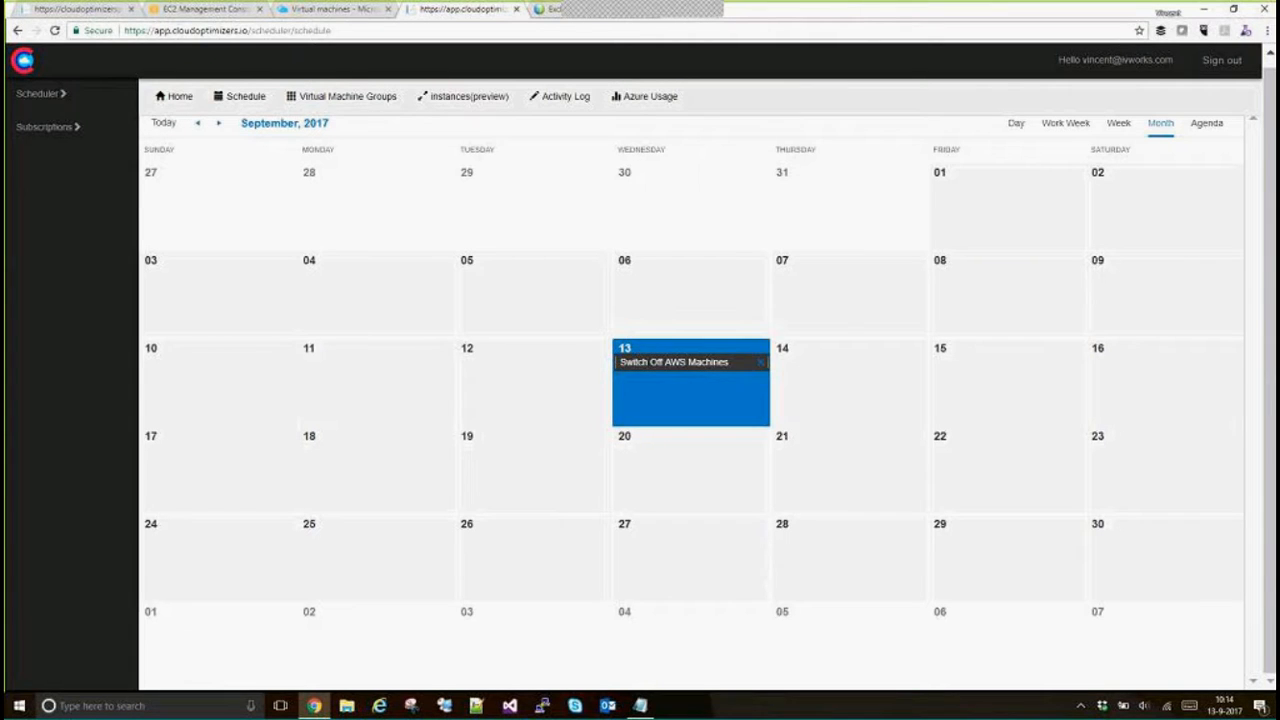
Check the state of the EC2 instances in the AWS console and return to the Cloud Optimizers schedule
{"action": "left_click", "coordinate": [230, 12]}
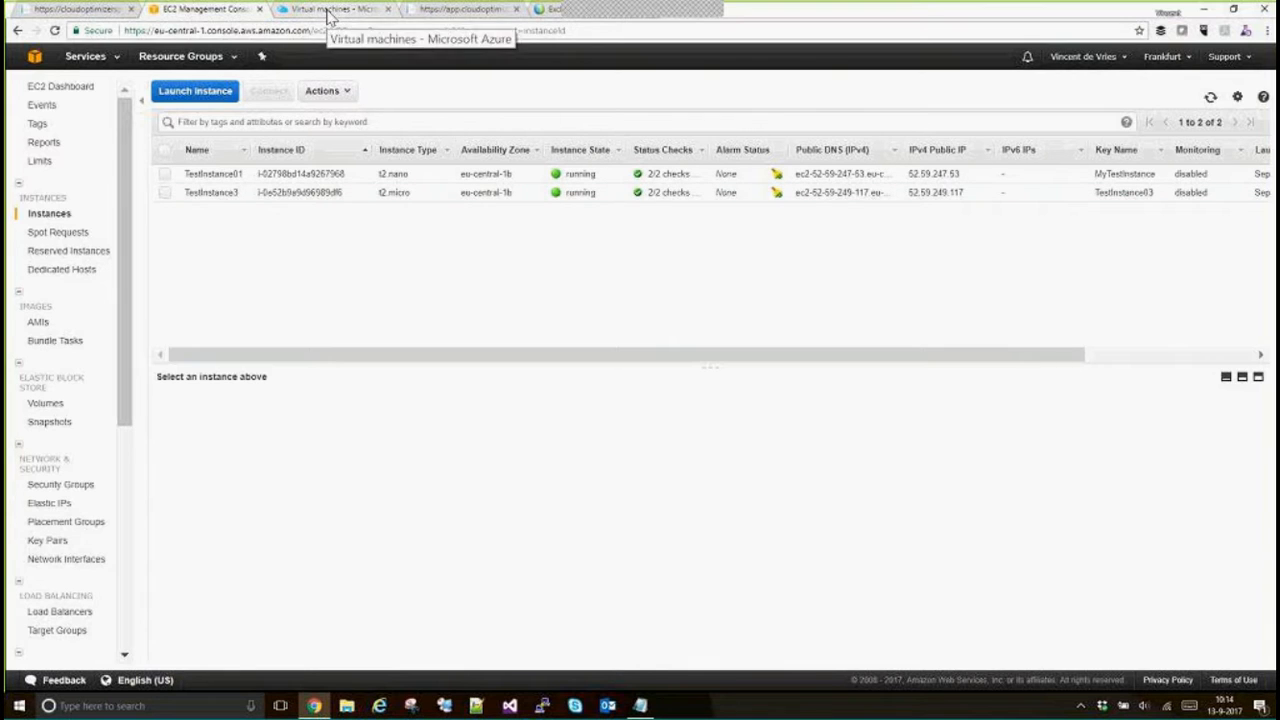
{"action": "left_click", "coordinate": [441, 10]}
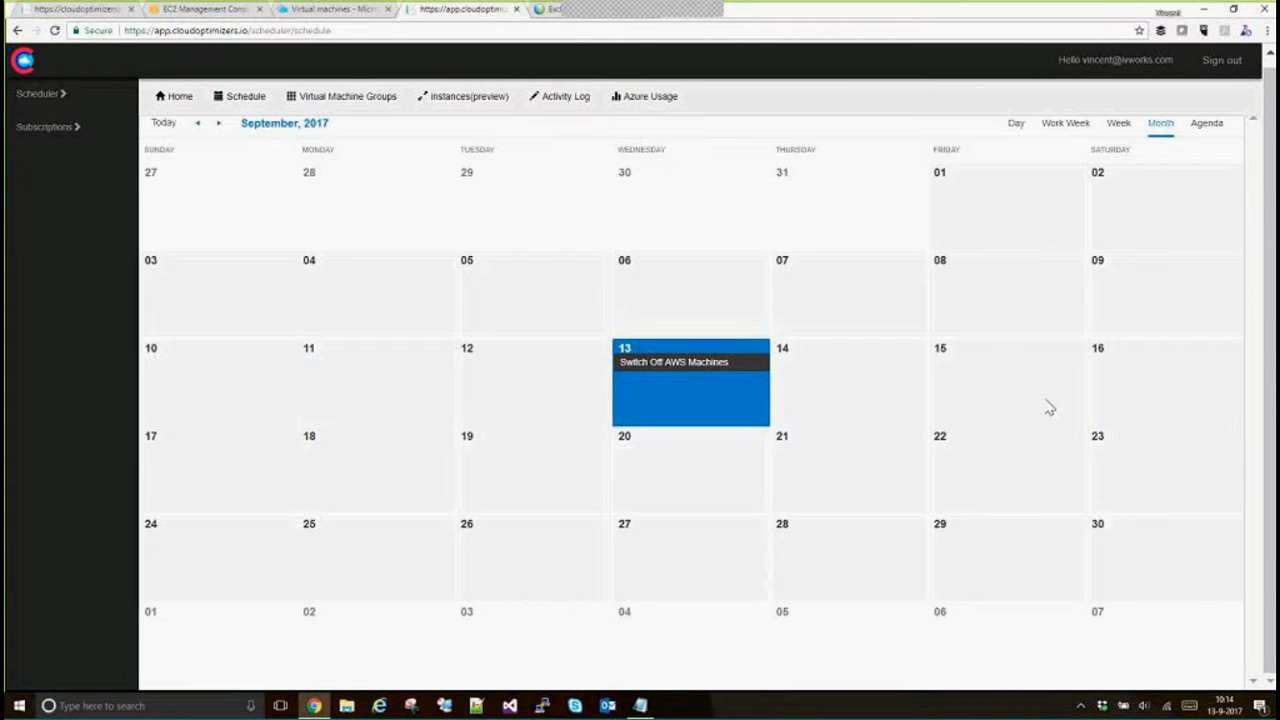
Start a scheduled task on September 15, 2017 with Resize All Azure Machines as both name and description
{"action": "left_click", "coordinate": [978, 372]}
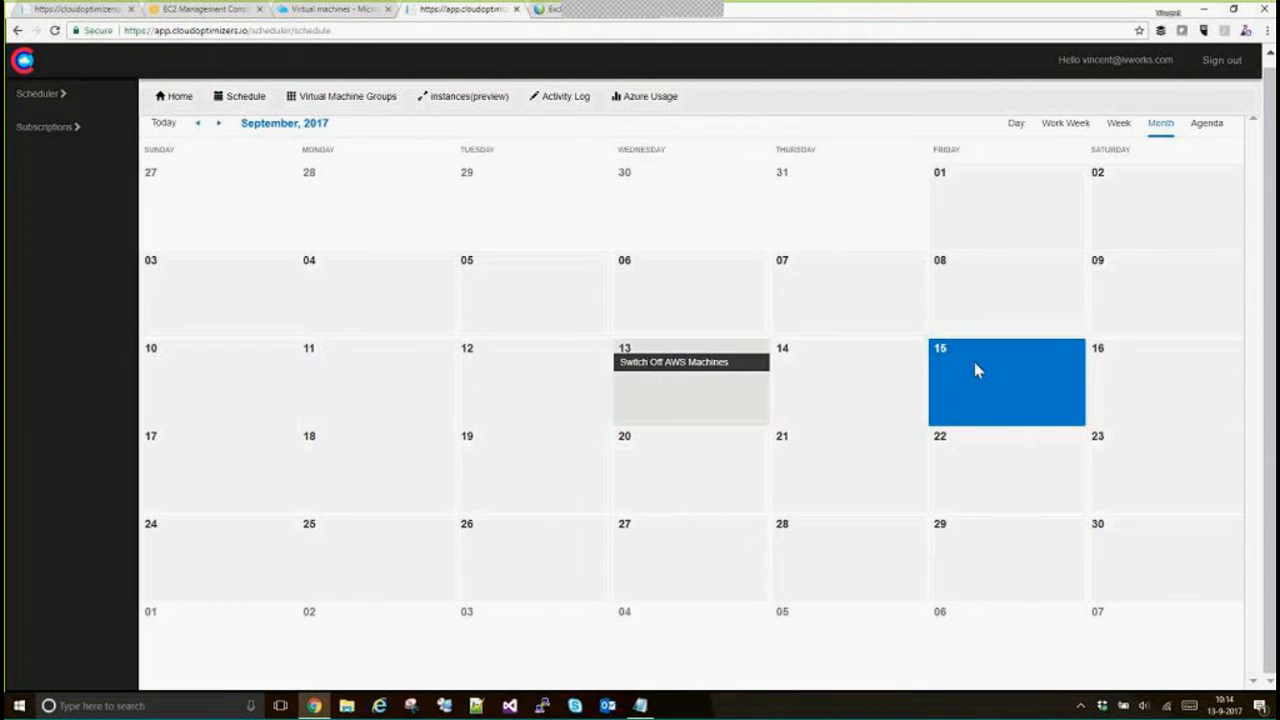
{"action": "double_click", "coordinate": [978, 370]}
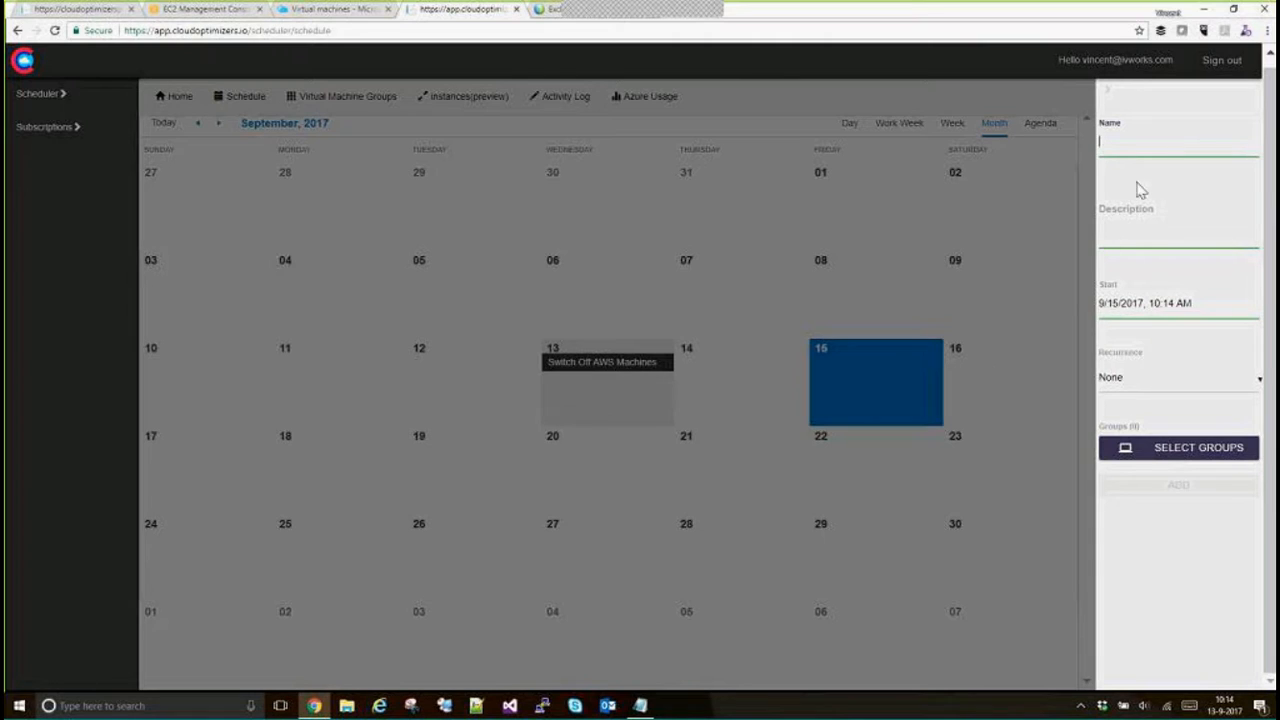
{"action": "left_click", "coordinate": [1135, 147]}
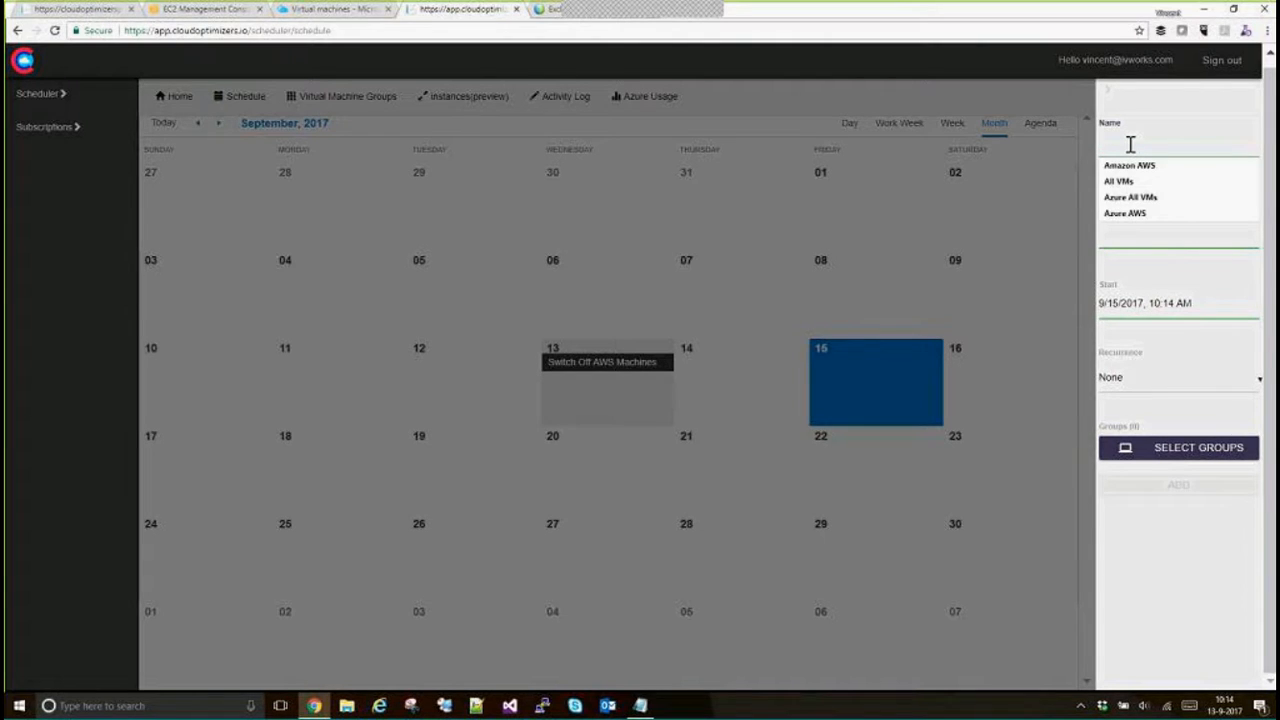
{"action": "type", "text": "Resice"}
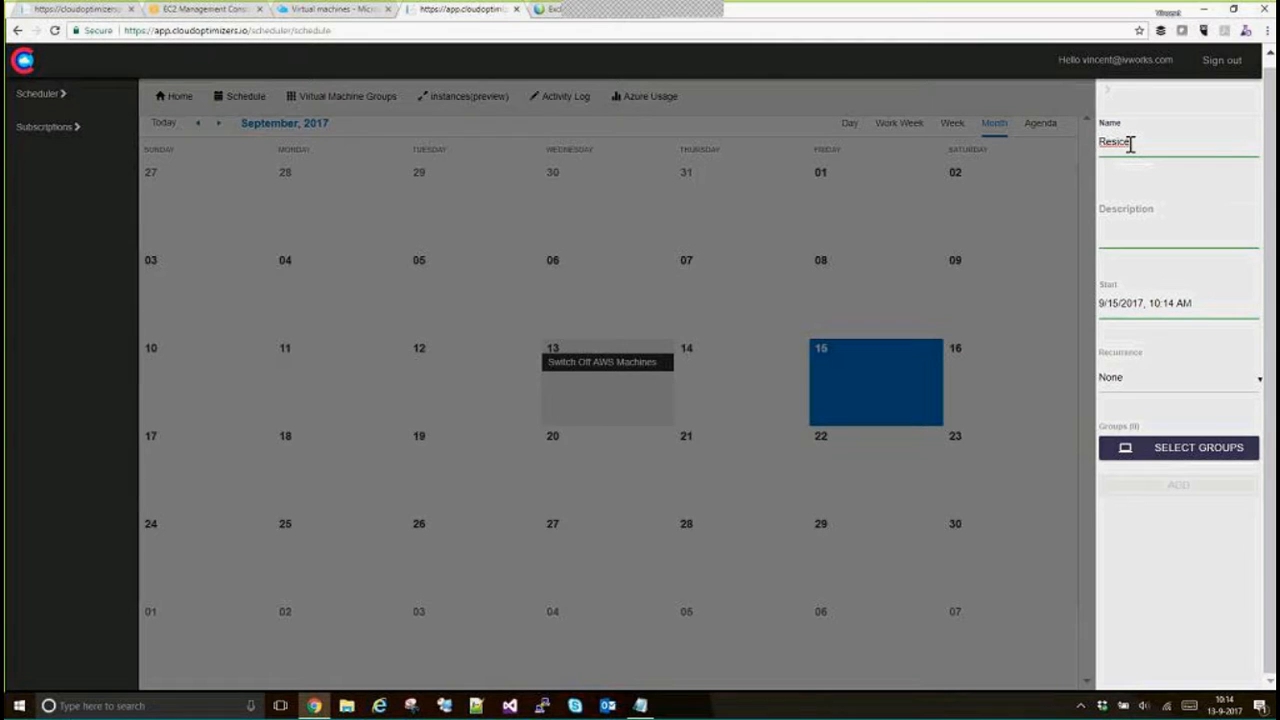
{"action": "type", "text": " All "}
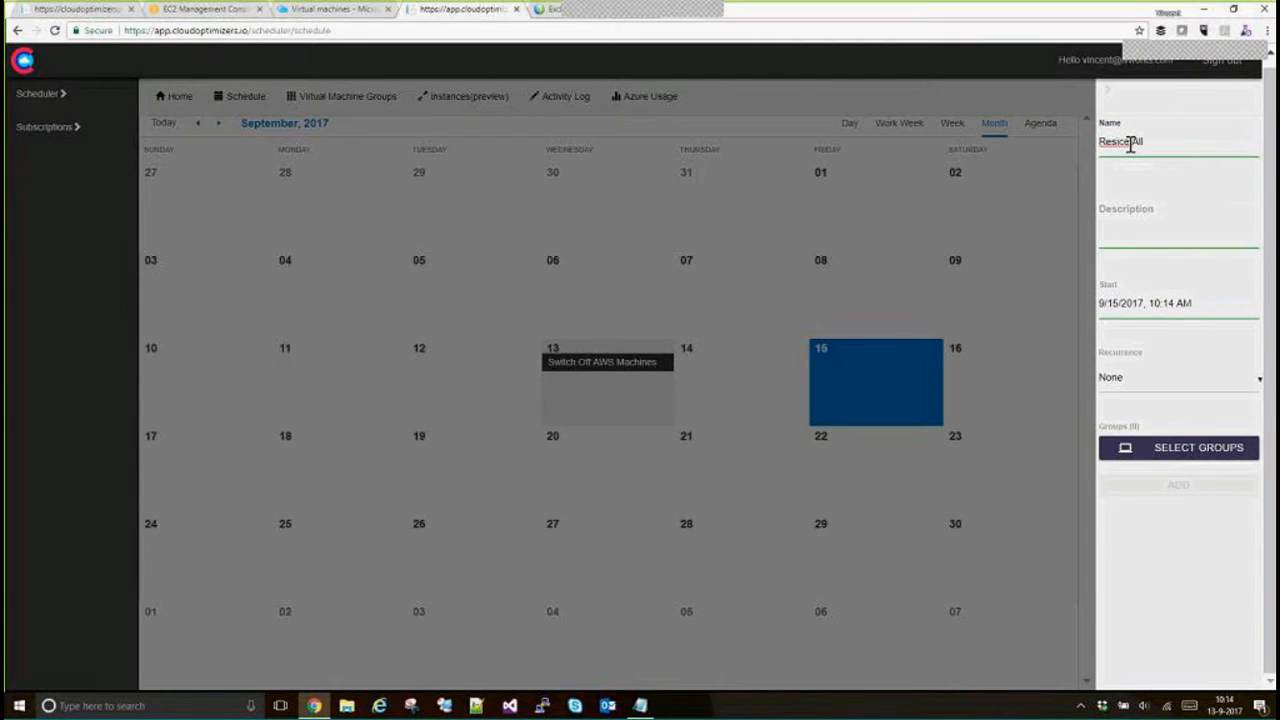
{"action": "type", "text": "Azure Machines"}
{"action": "left_click", "coordinate": [1123, 143]}
{"action": "left_click_drag", "start_coordinate": [1222, 141], "coordinate": [1100, 150]}
{"action": "key", "text": "ctrl+c"}
{"action": "left_click", "coordinate": [1152, 233]}
{"action": "key", "text": "ctrl+v"}
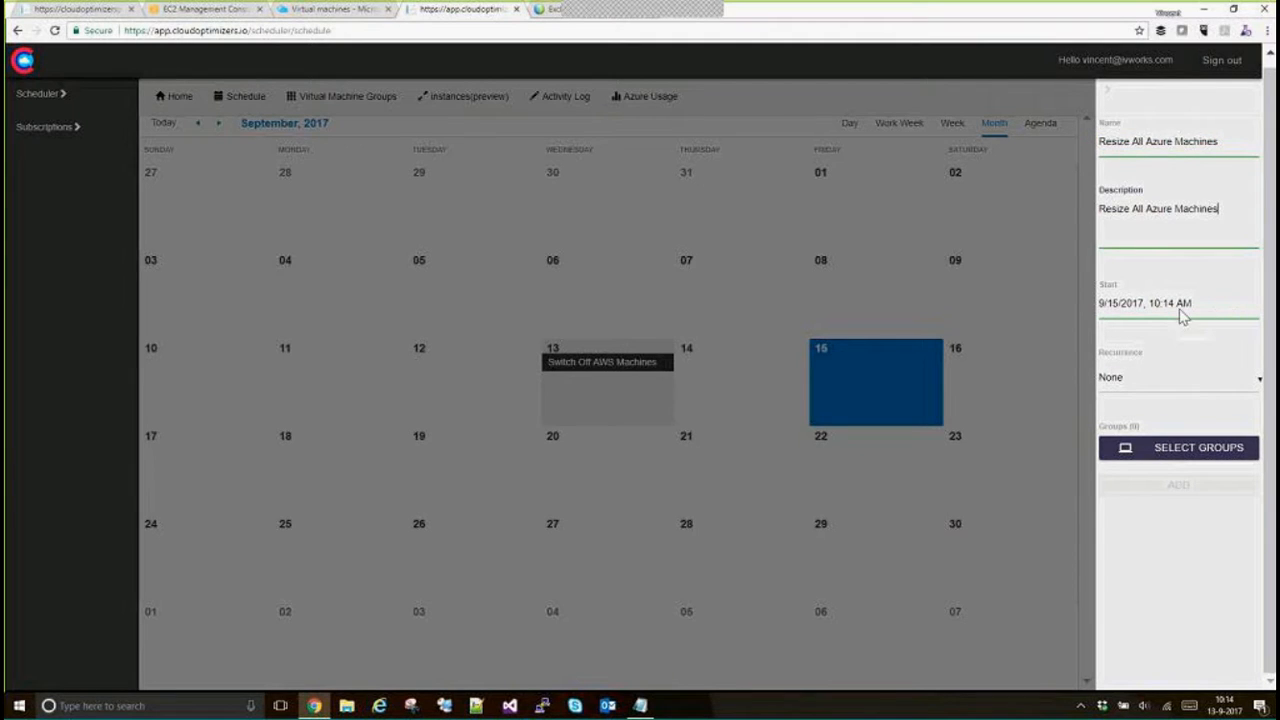
Keep the task's start at 9/15/2017, 10:14 AM and set its recurrence to Weekly
{"action": "left_click", "coordinate": [1200, 306]}
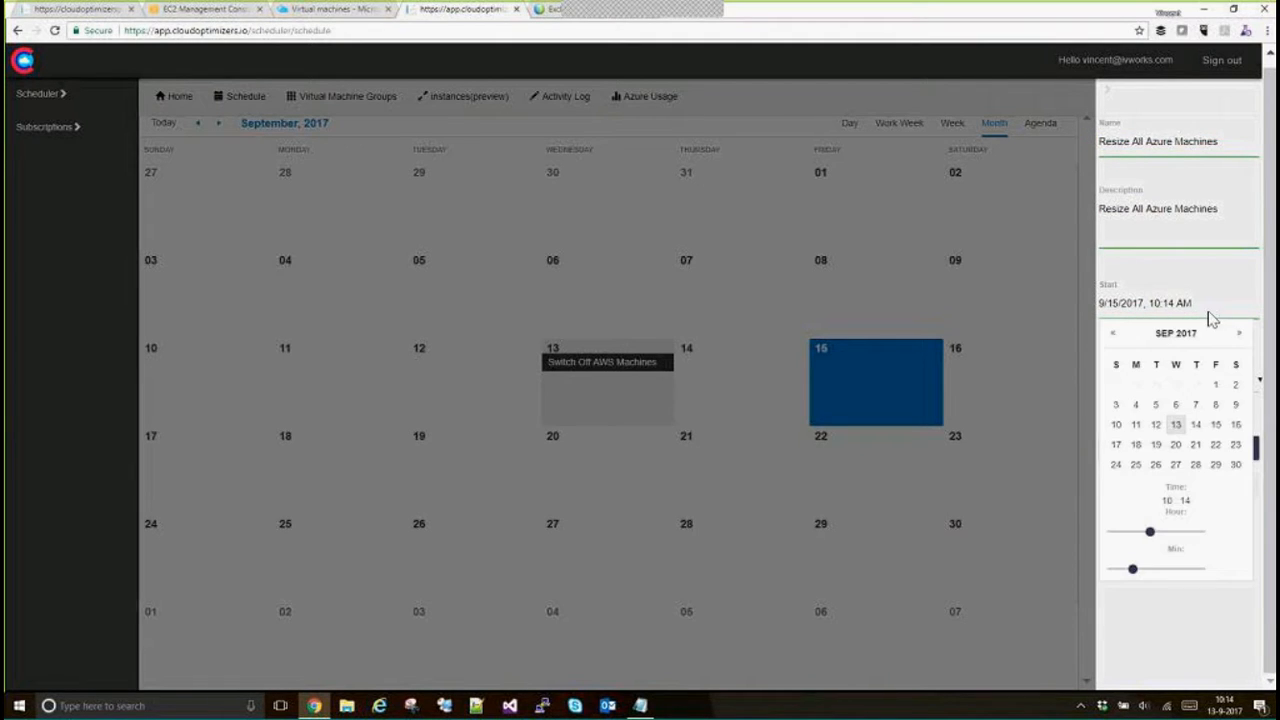
{"action": "left_click", "coordinate": [1213, 426]}
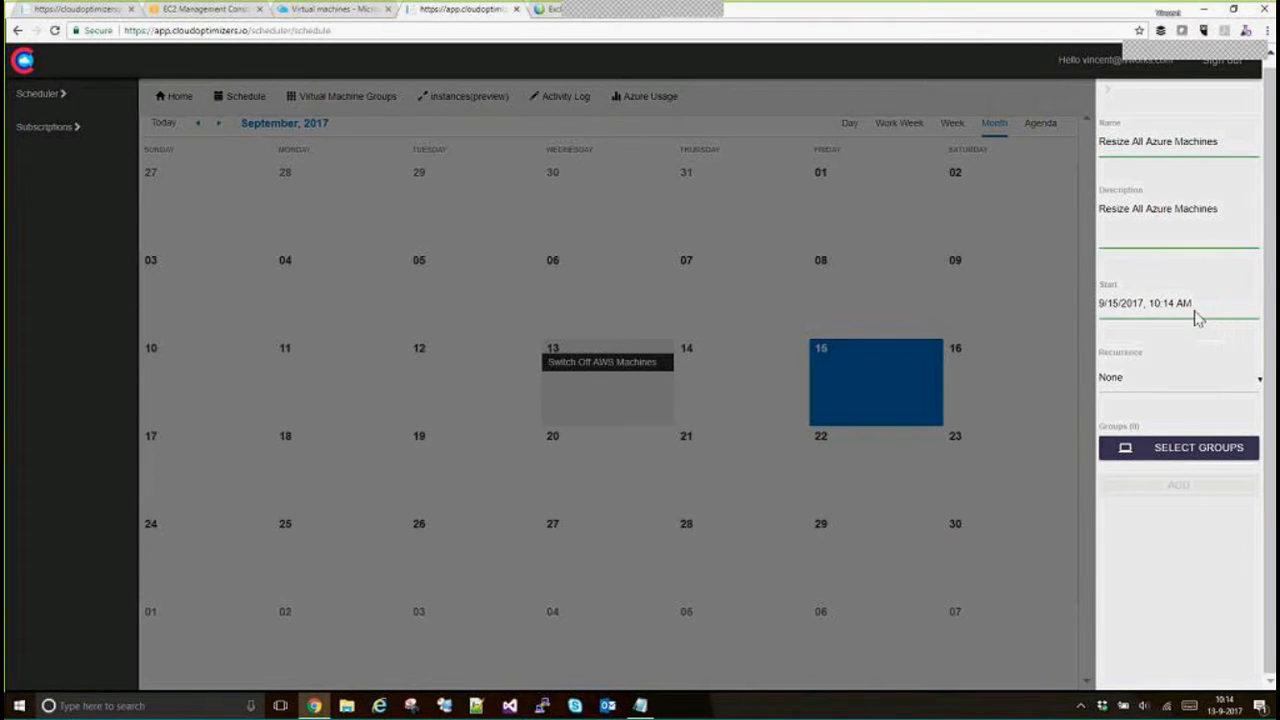
{"action": "left_click", "coordinate": [1136, 384]}
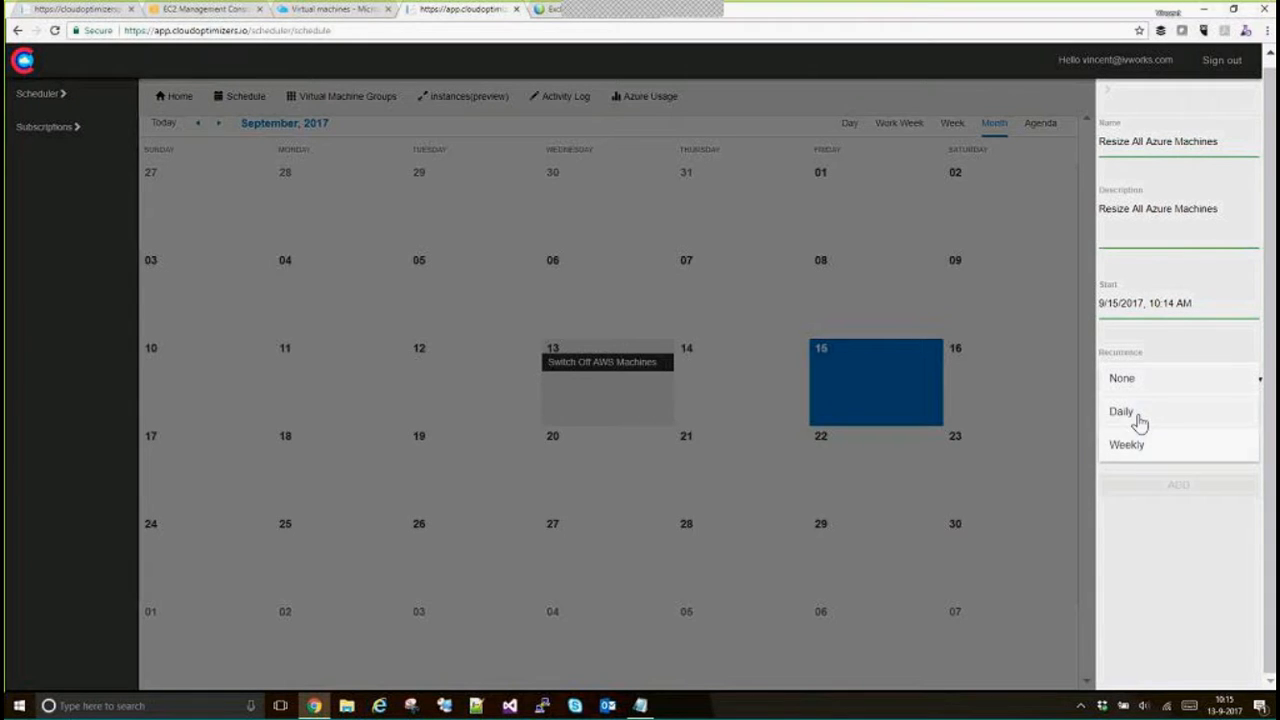
{"action": "left_click", "coordinate": [1134, 445]}
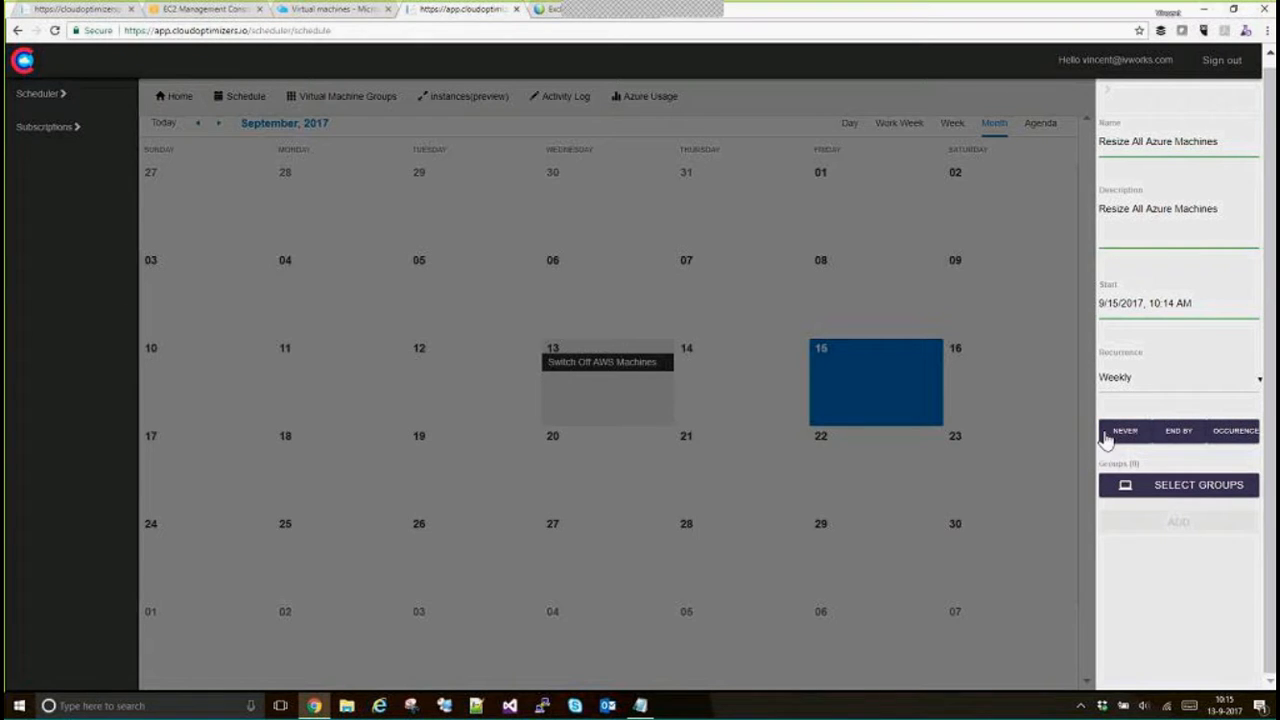
Apply the weekly task to the All Azure VMs group
{"action": "left_click", "coordinate": [1187, 490]}
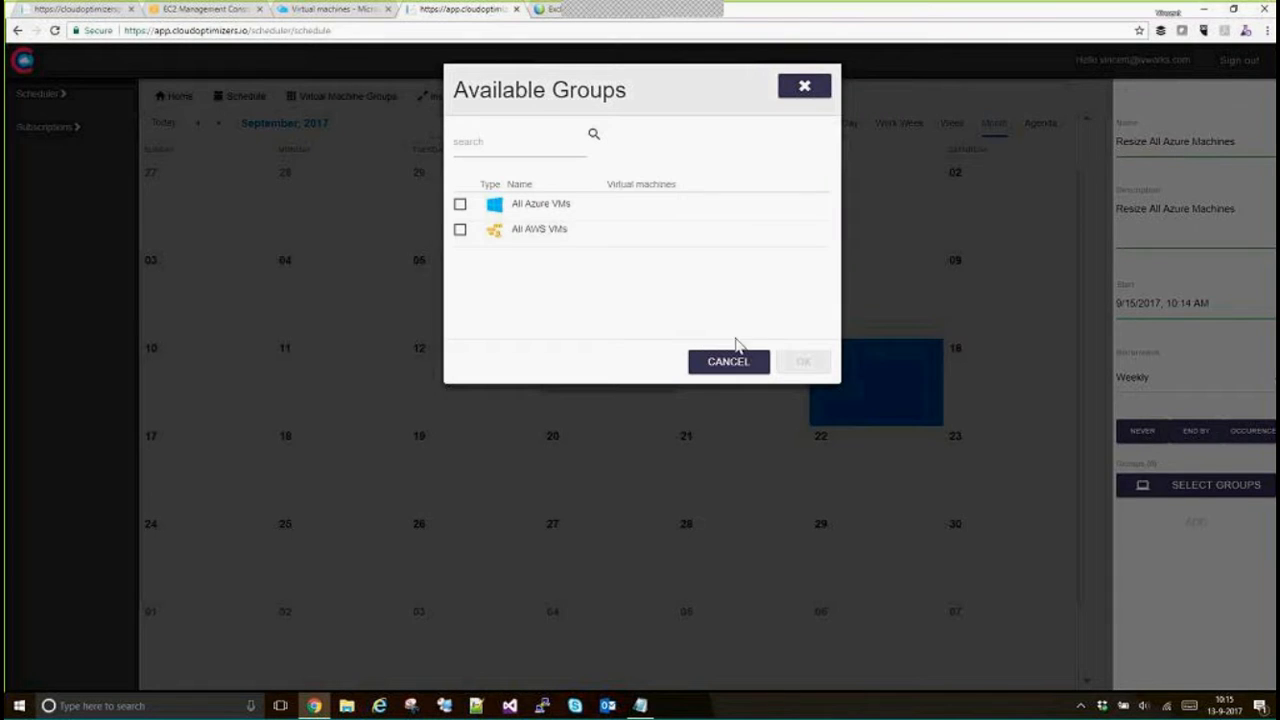
{"action": "left_click", "coordinate": [460, 205]}
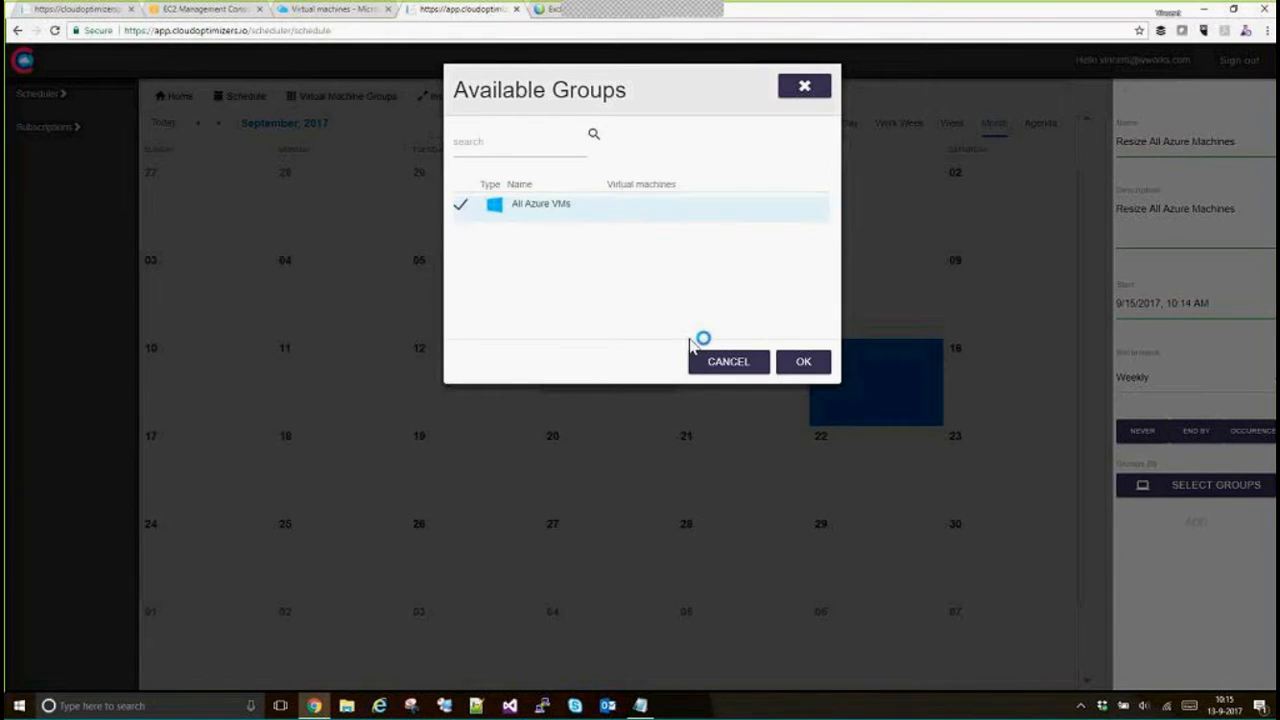
{"action": "left_click", "coordinate": [806, 366]}
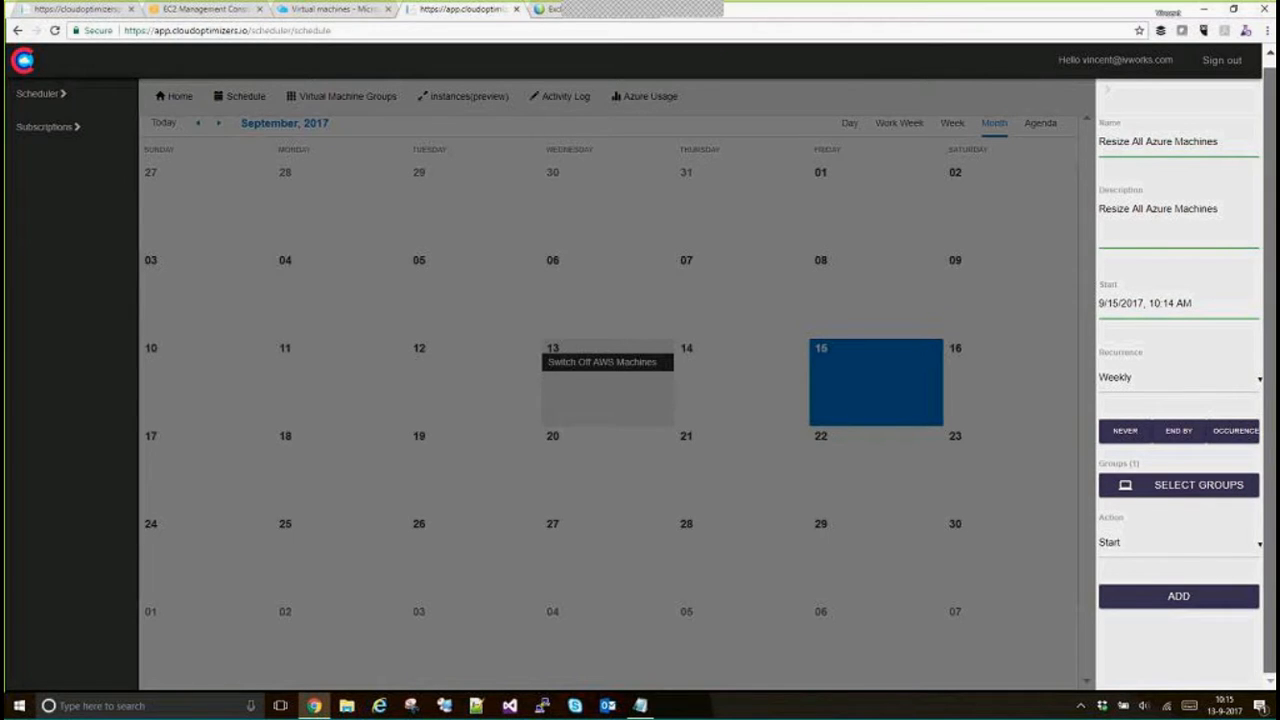
Set the task's action to Resize with the Standard_A0 hardware profile and add it to the schedule
{"action": "left_click", "coordinate": [1170, 553]}
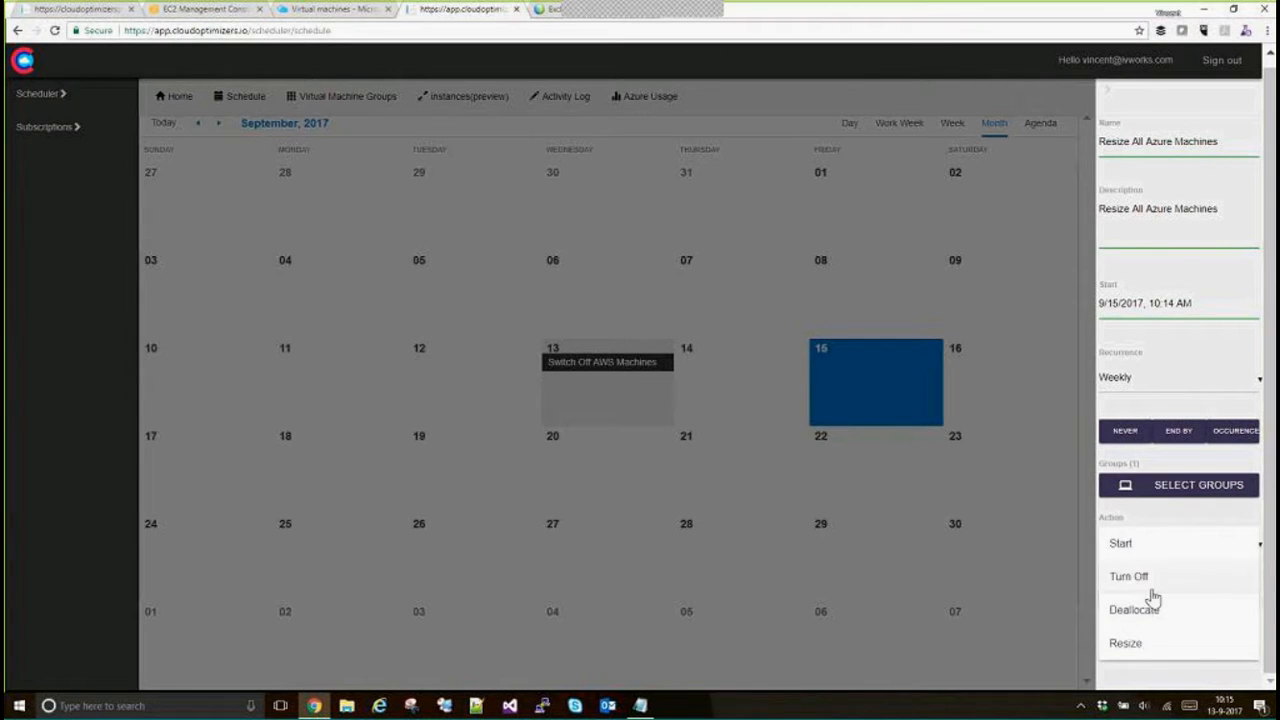
{"action": "left_click", "coordinate": [1172, 642]}
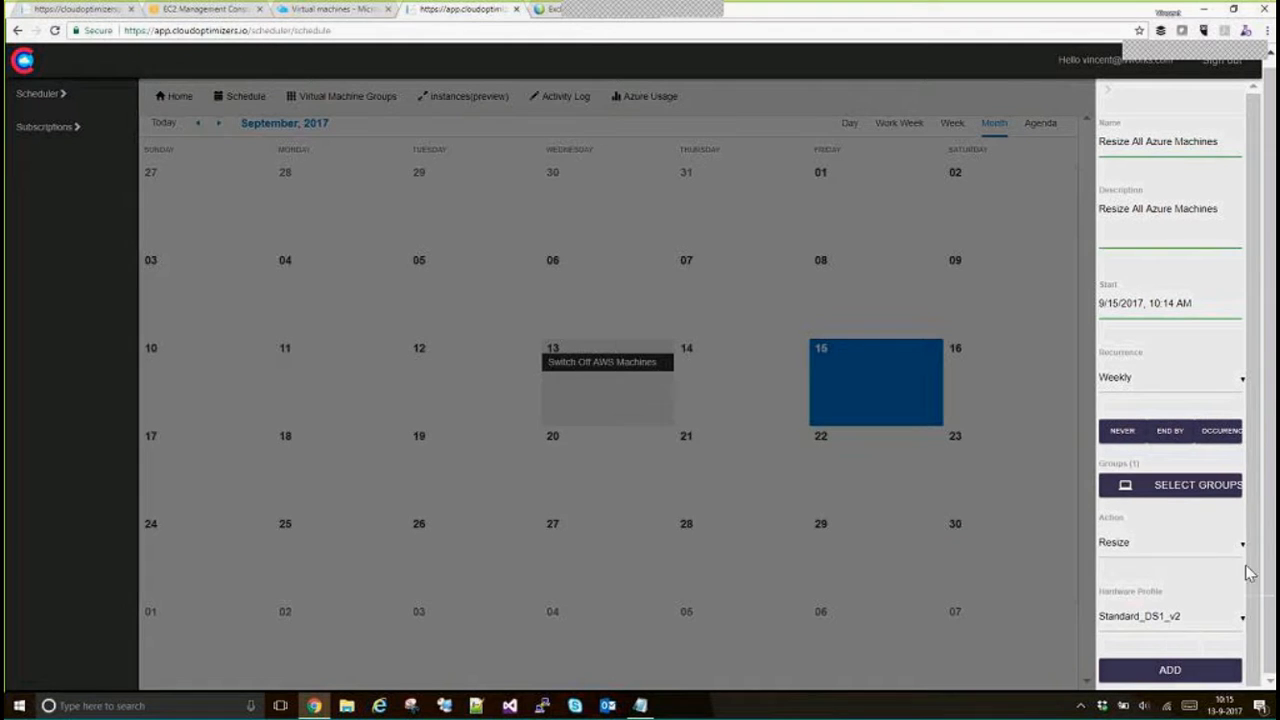
{"action": "left_click_drag", "start_coordinate": [1256, 570], "coordinate": [1255, 594]}
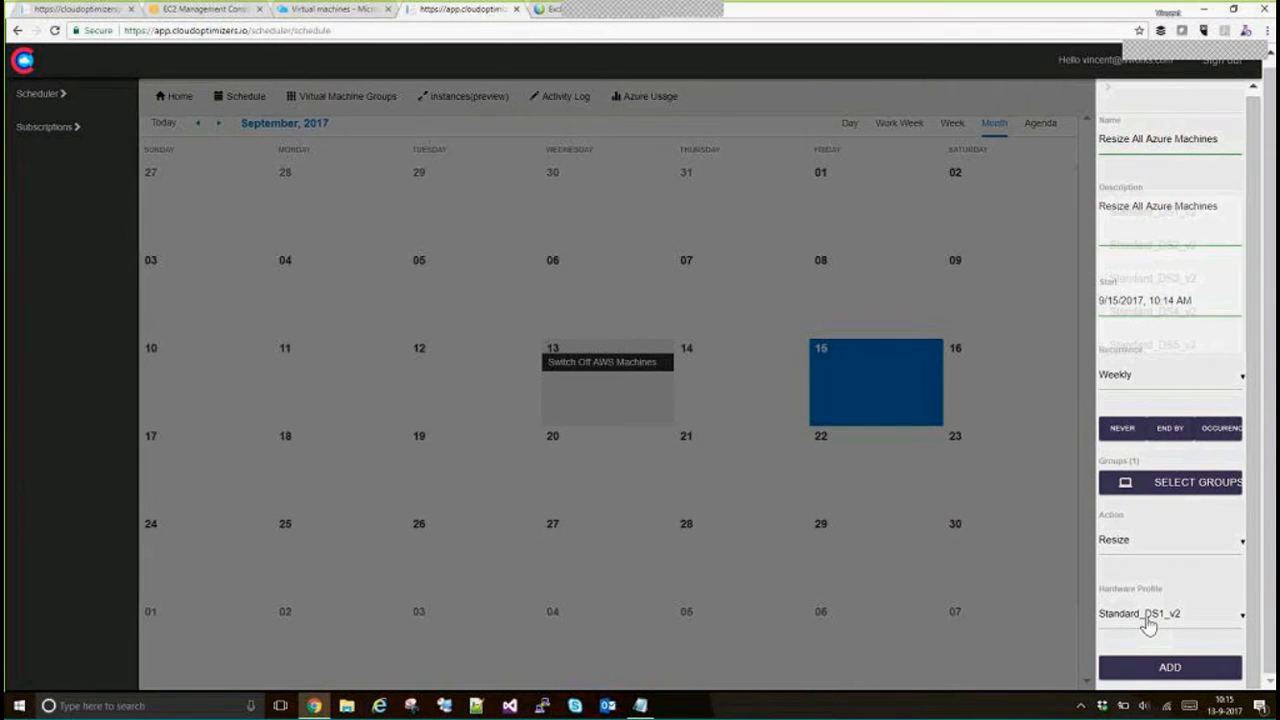
{"action": "left_click", "coordinate": [1148, 620]}
{"action": "scroll", "coordinate": [1177, 470], "scroll_direction": "down", "scroll_amount": 5}
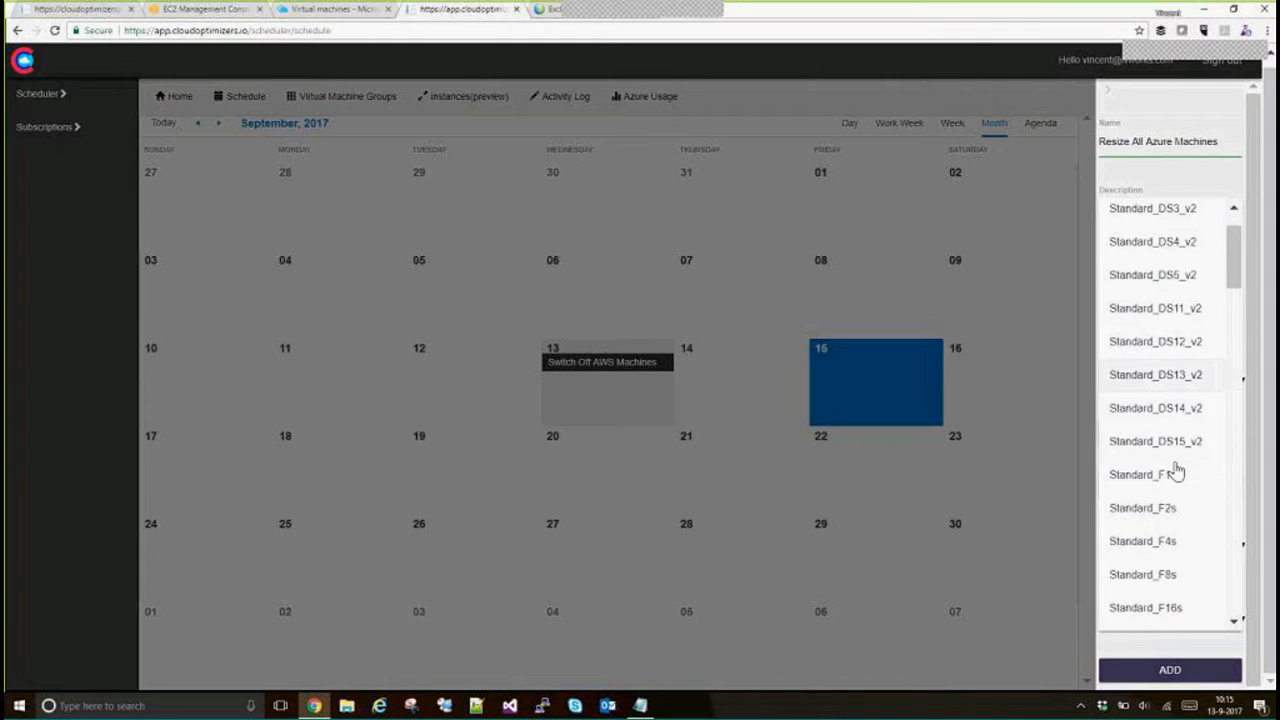
{"action": "left_click", "coordinate": [1156, 456]}
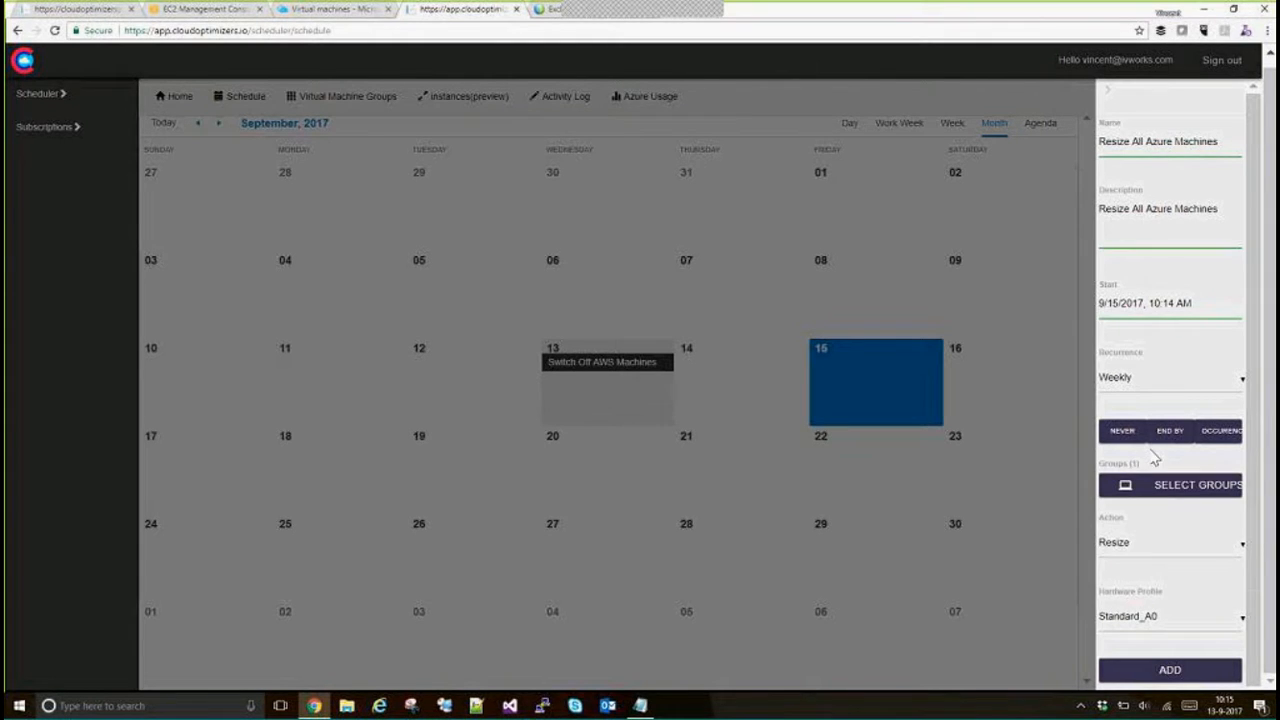
{"action": "left_click_drag", "start_coordinate": [1254, 531], "coordinate": [1255, 590]}
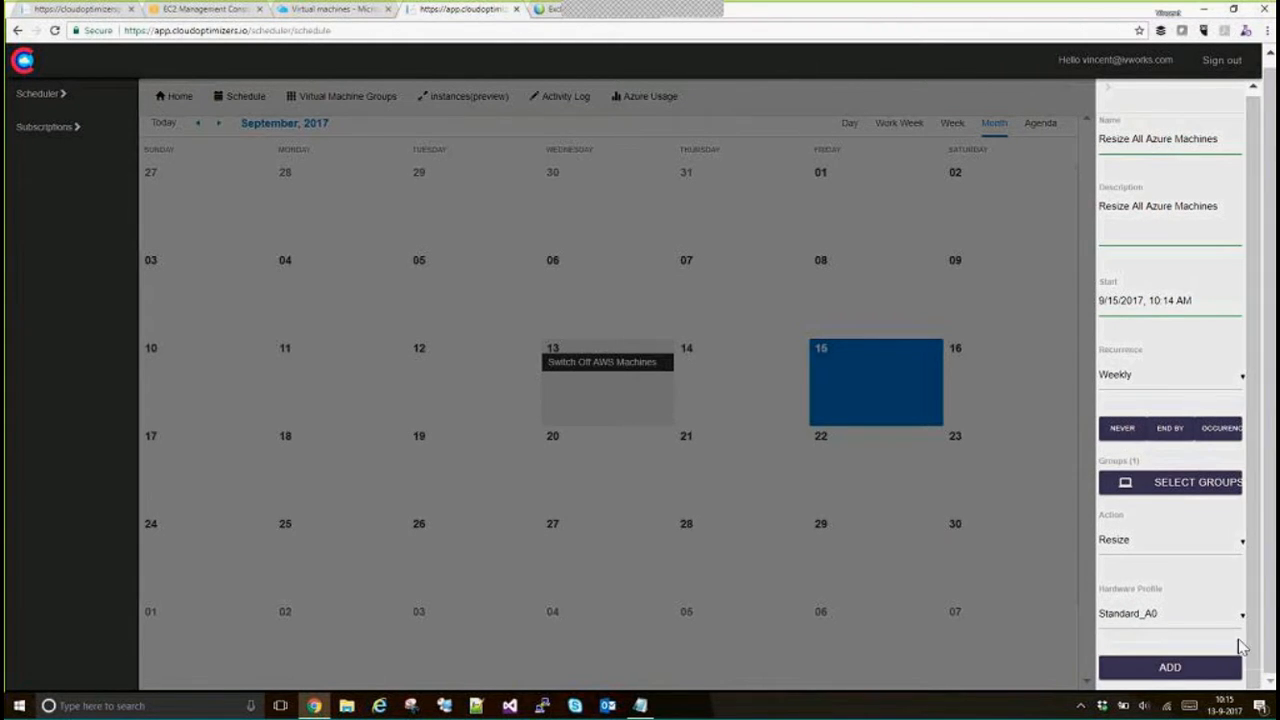
{"action": "left_click", "coordinate": [1192, 672]}
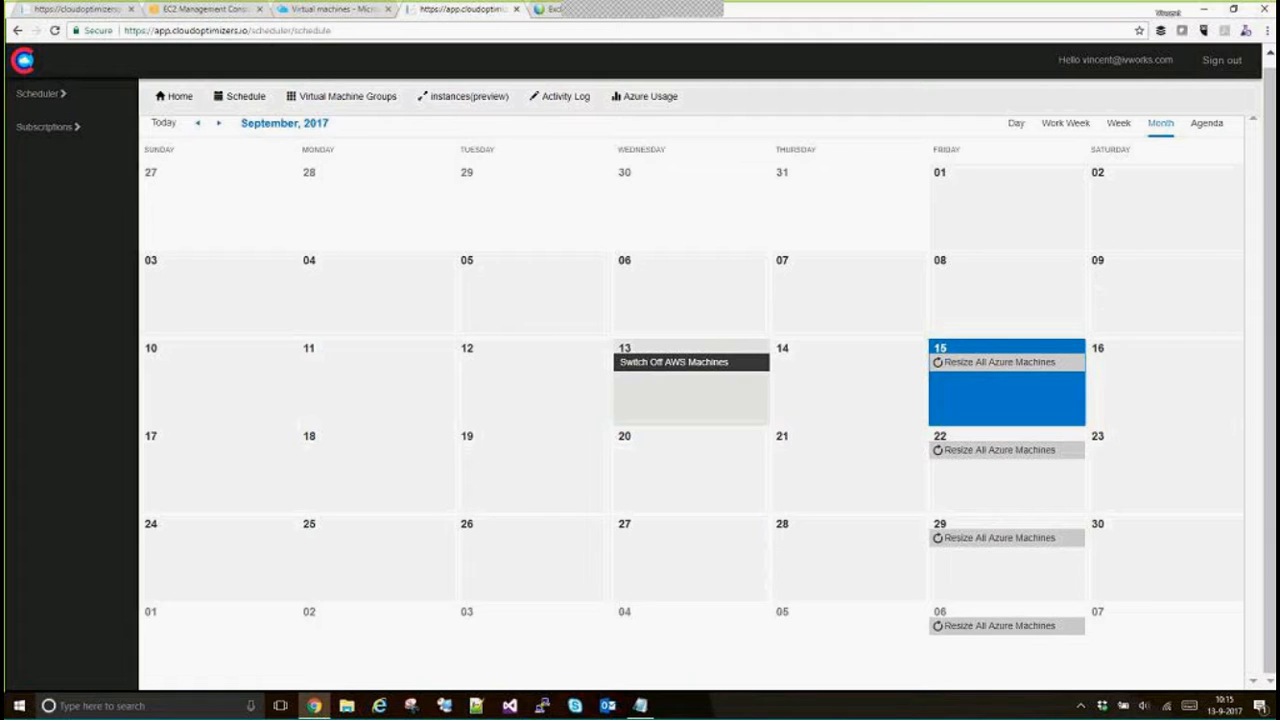
Review the details of the scheduled Switch Off AWS Machines task and close them without changes
{"action": "double_click", "coordinate": [663, 364]}
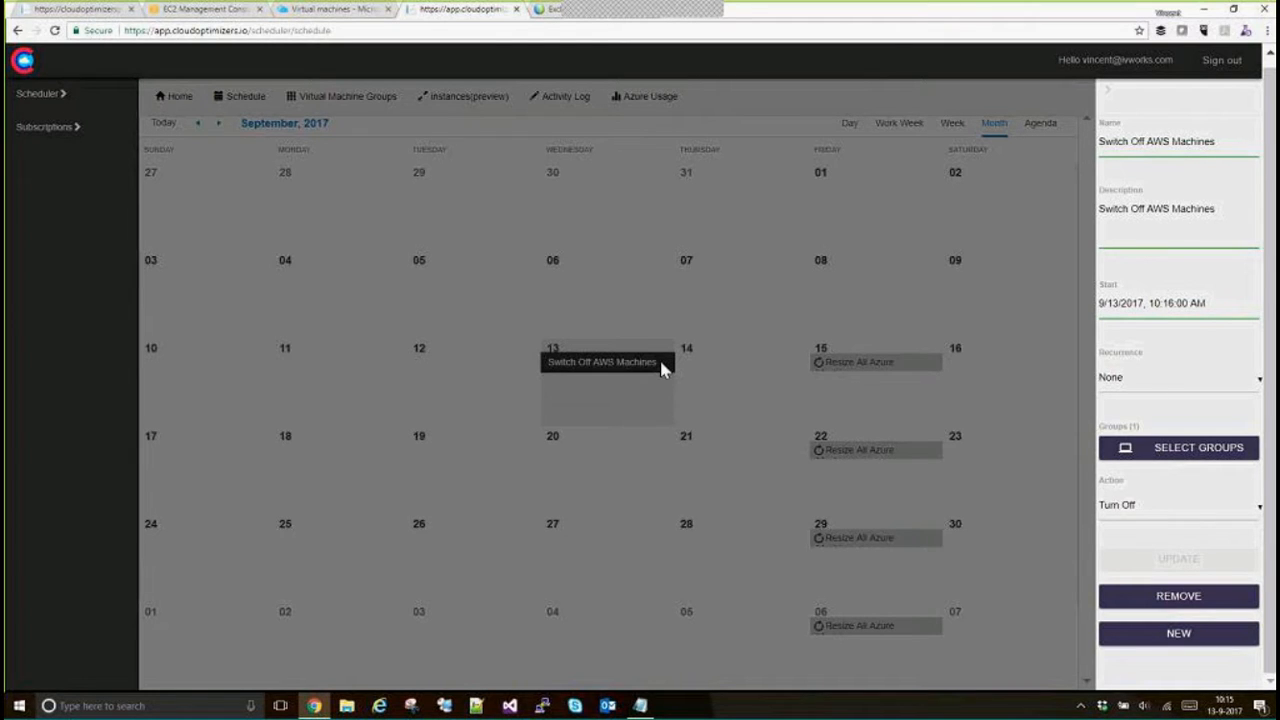
{"action": "left_click", "coordinate": [482, 386]}
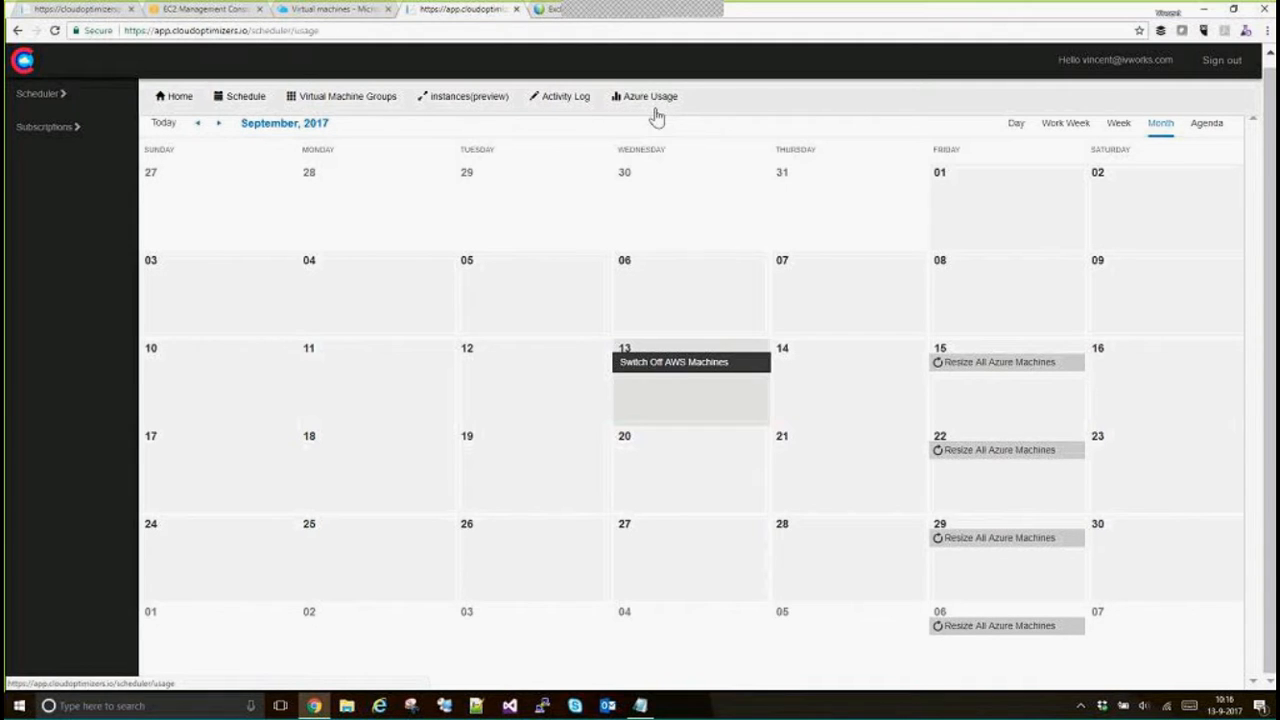
Generate the Azure usage report for the [Vendor] Visual Studio Enterprise with MSDN subscription over the last 30 days
{"action": "left_click", "coordinate": [653, 100]}
{"action": "left_click", "coordinate": [211, 196]}
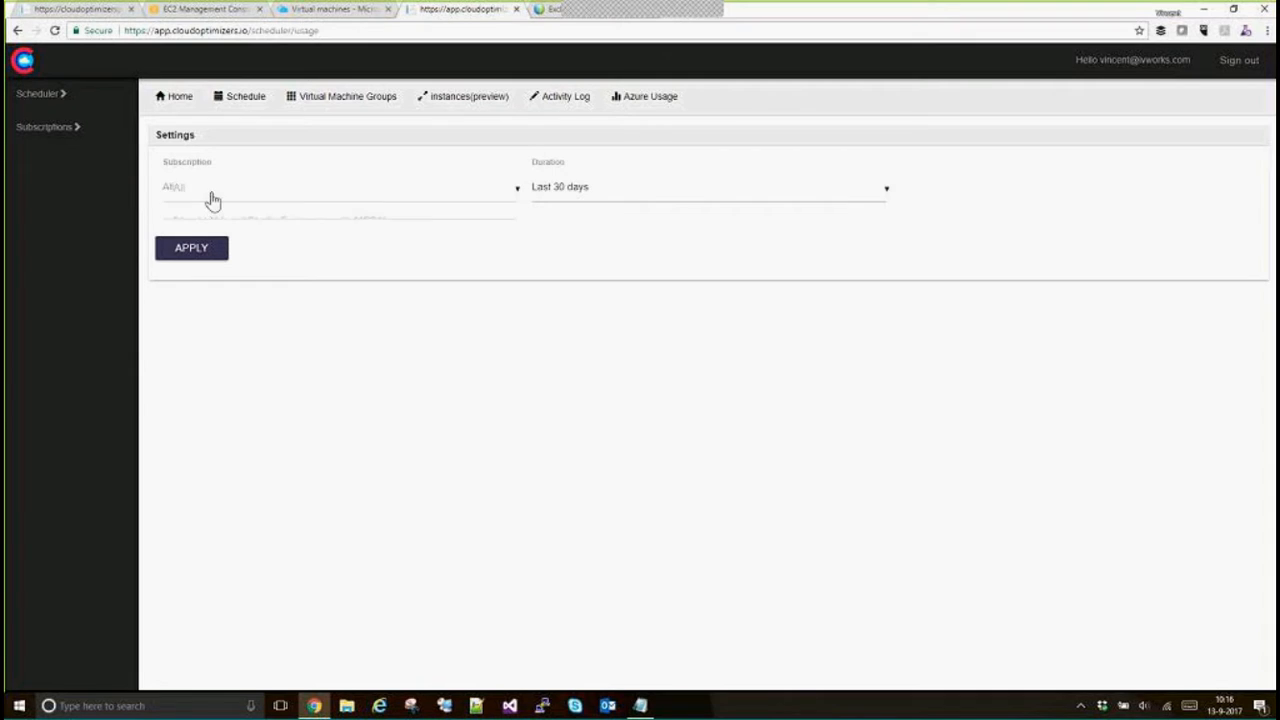
{"action": "left_click", "coordinate": [215, 221]}
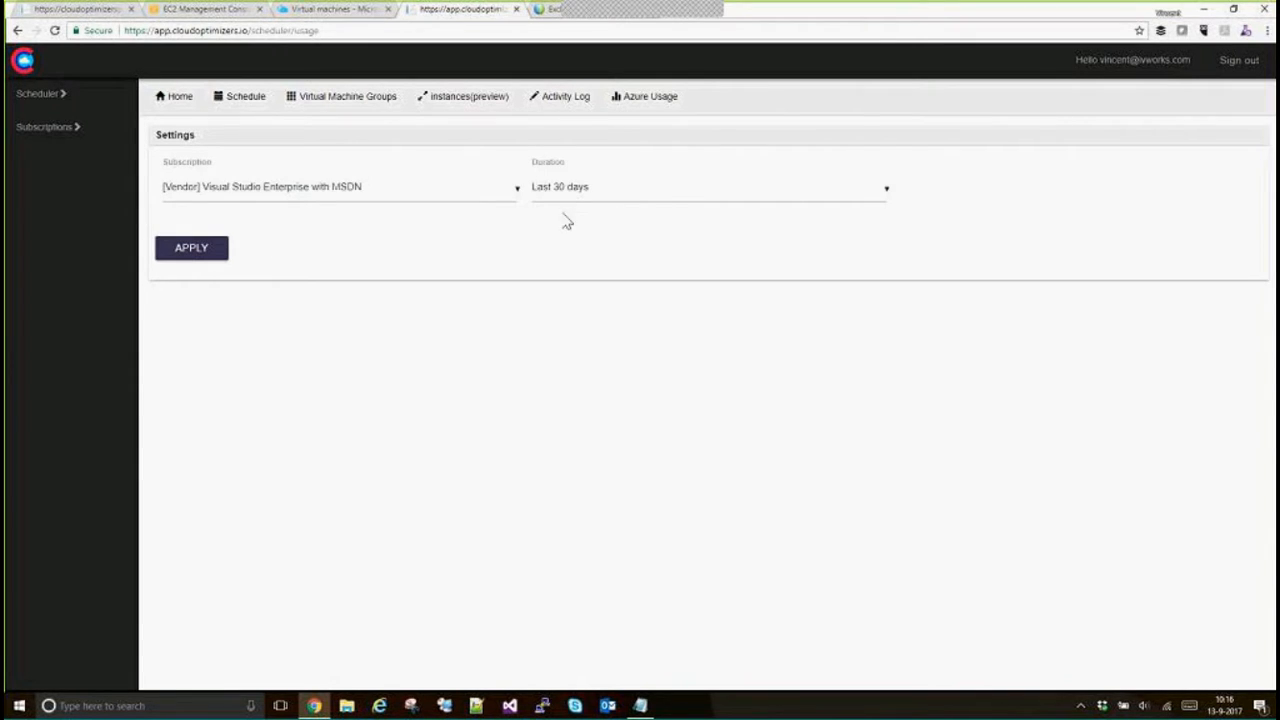
{"action": "left_click", "coordinate": [188, 261]}
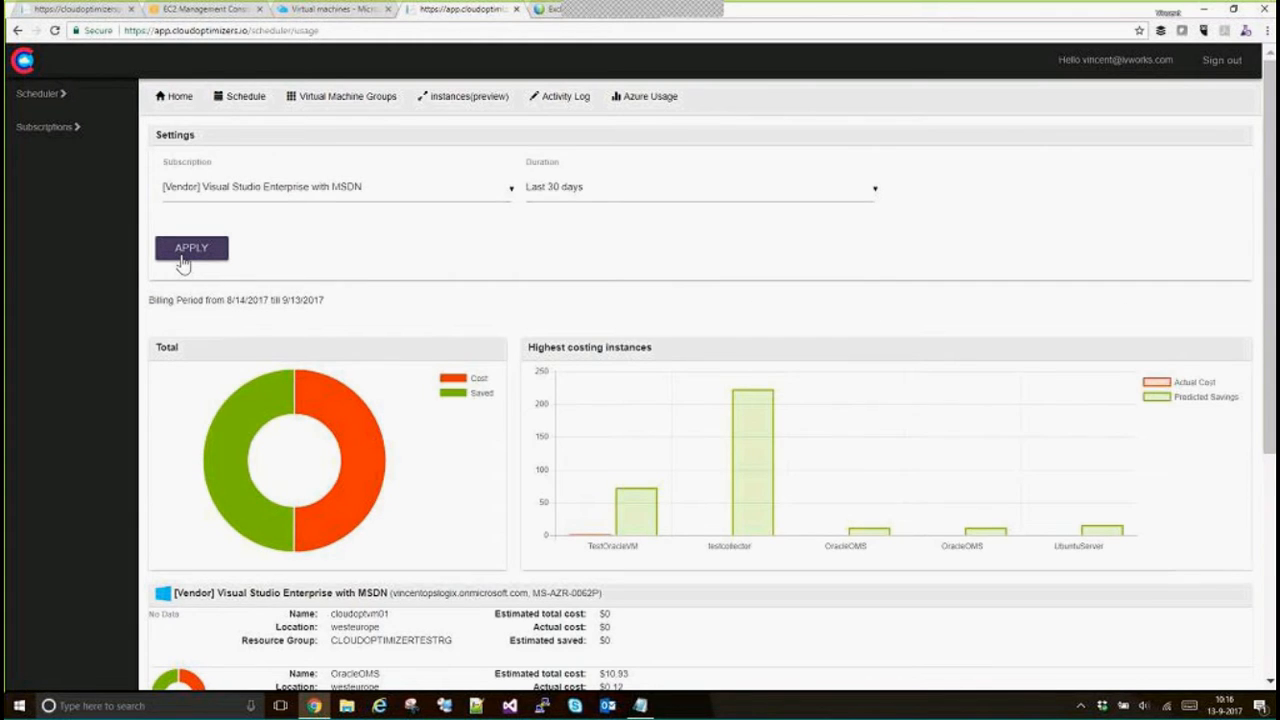
Examine the report's total cost and savings, its highest costing instances and the cost details of each virtual machine
{"action": "scroll", "coordinate": [505, 258], "scroll_direction": "down", "scroll_amount": 1}
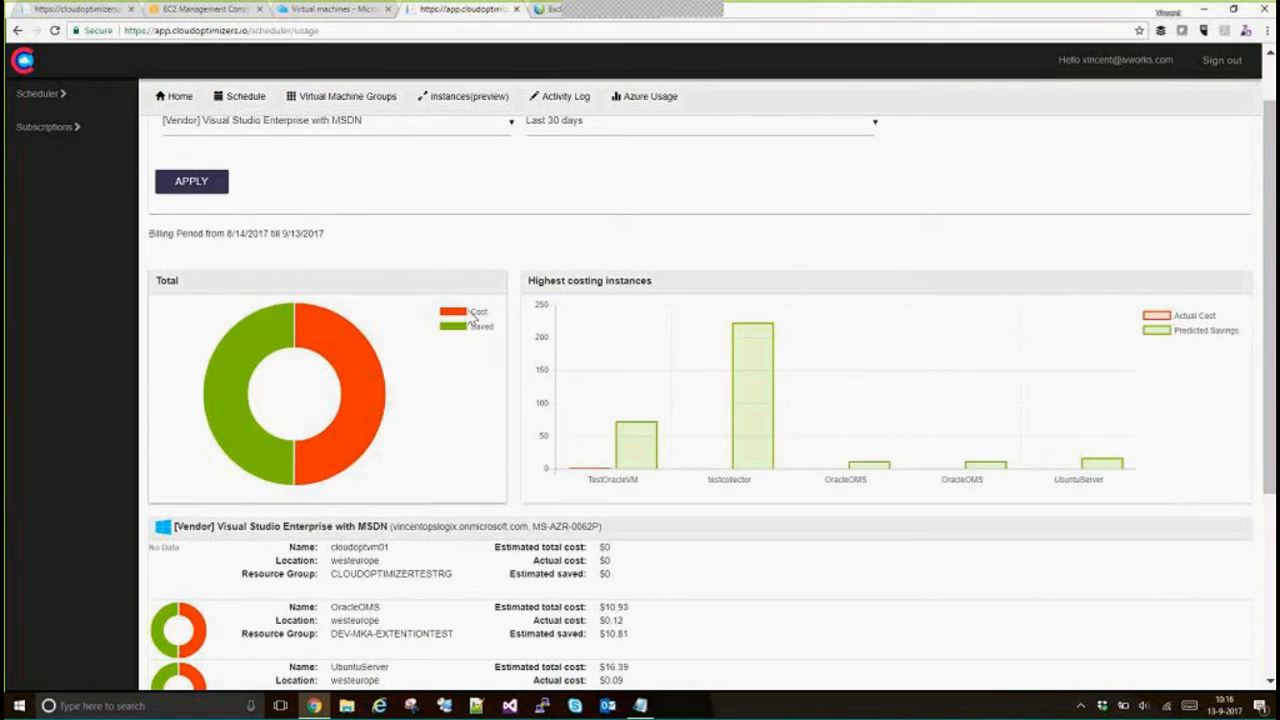
{"action": "mouse_move", "coordinate": [327, 358]}
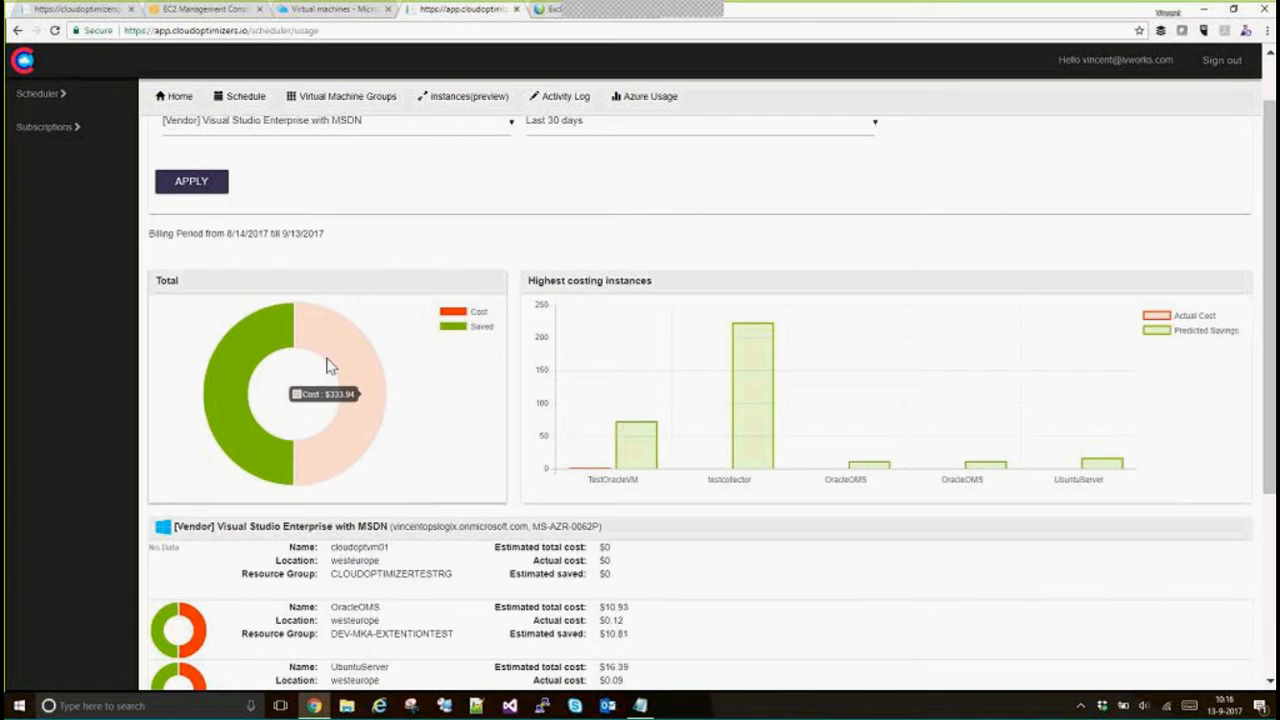
{"action": "mouse_move", "coordinate": [260, 350]}
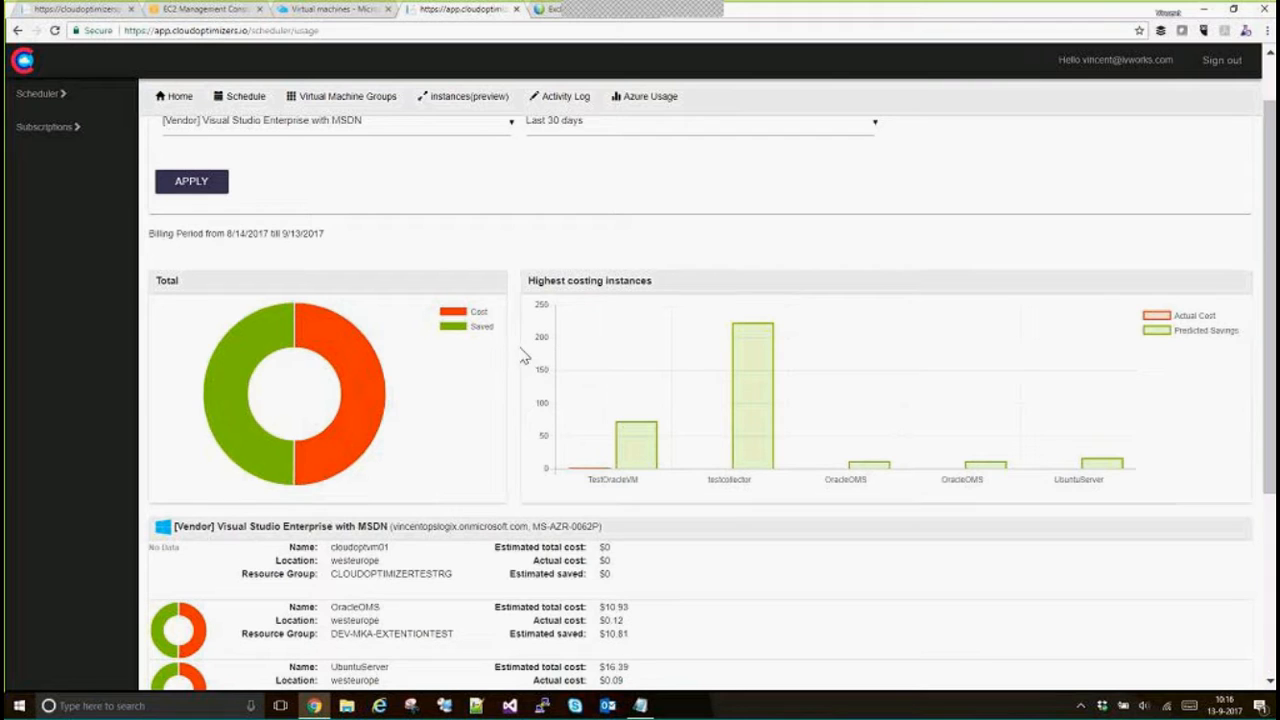
{"action": "scroll", "coordinate": [517, 360], "scroll_direction": "down", "scroll_amount": 3}
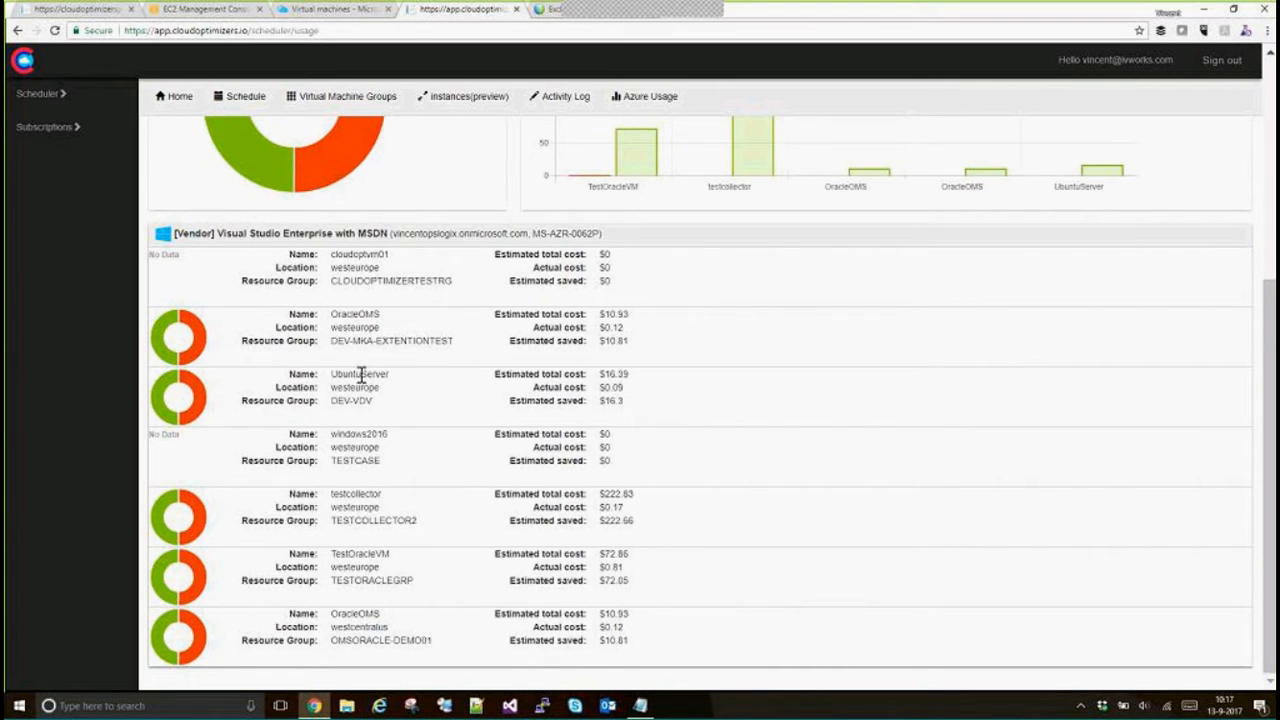
{"action": "scroll", "coordinate": [370, 375], "scroll_direction": "up", "scroll_amount": 1}
{"action": "scroll", "coordinate": [370, 375], "scroll_direction": "up", "scroll_amount": 2}
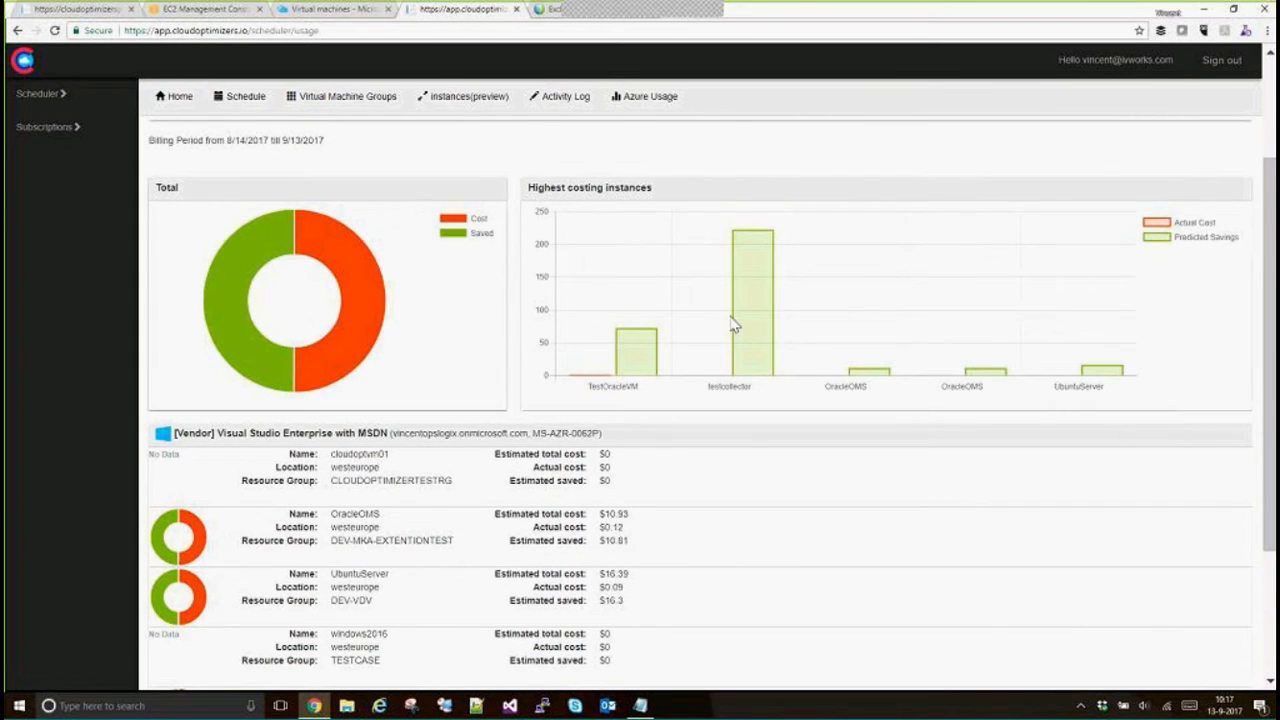
{"action": "mouse_move", "coordinate": [768, 345]}
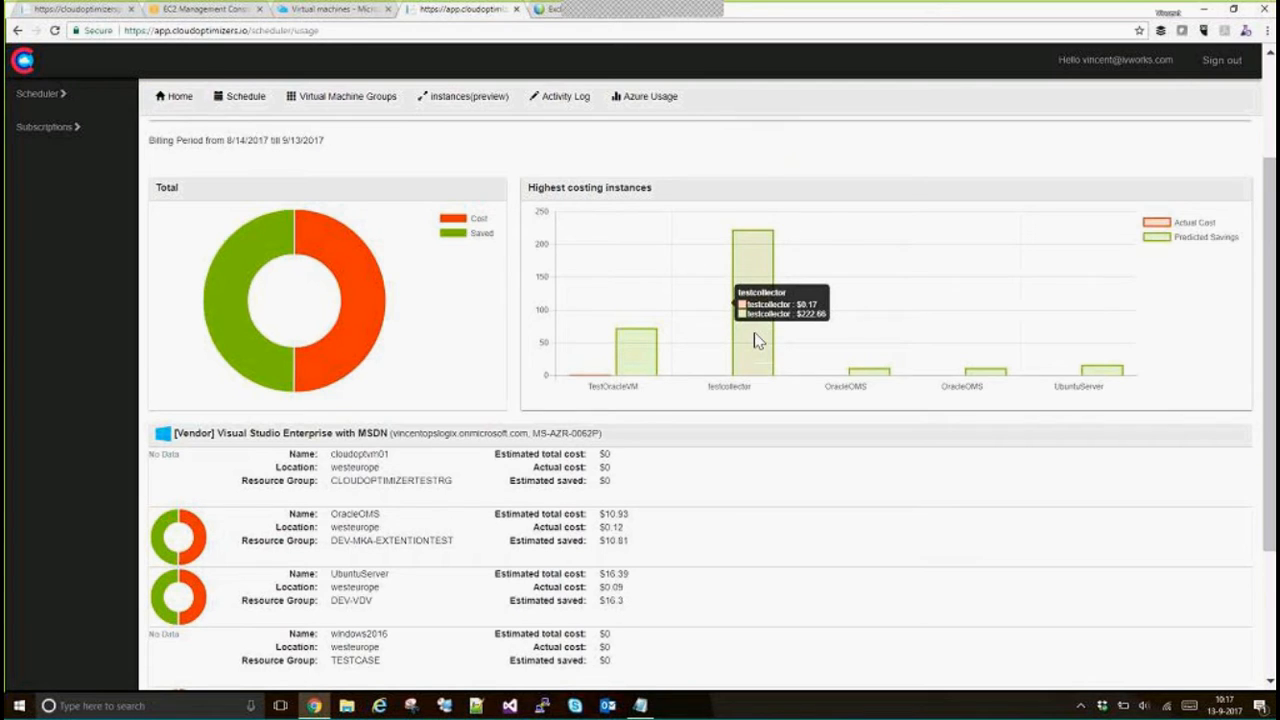
{"action": "scroll", "coordinate": [757, 337], "scroll_direction": "down", "scroll_amount": 2}
{"action": "scroll", "coordinate": [749, 357], "scroll_direction": "up", "scroll_amount": 2}
{"action": "scroll", "coordinate": [745, 330], "scroll_direction": "up", "scroll_amount": 2}
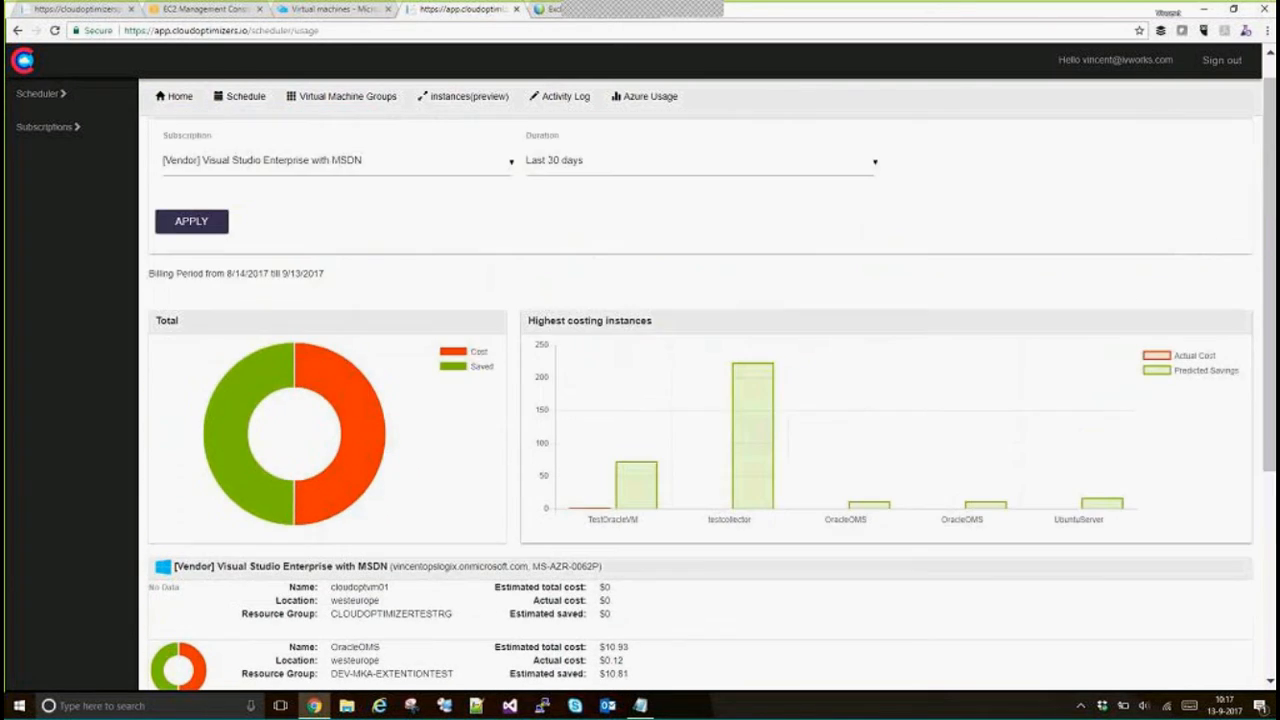
Refresh the EC2 instance list in the AWS console to check the instance states, and return to the Cloud Optimizers usage report
{"action": "left_click", "coordinate": [210, 10]}
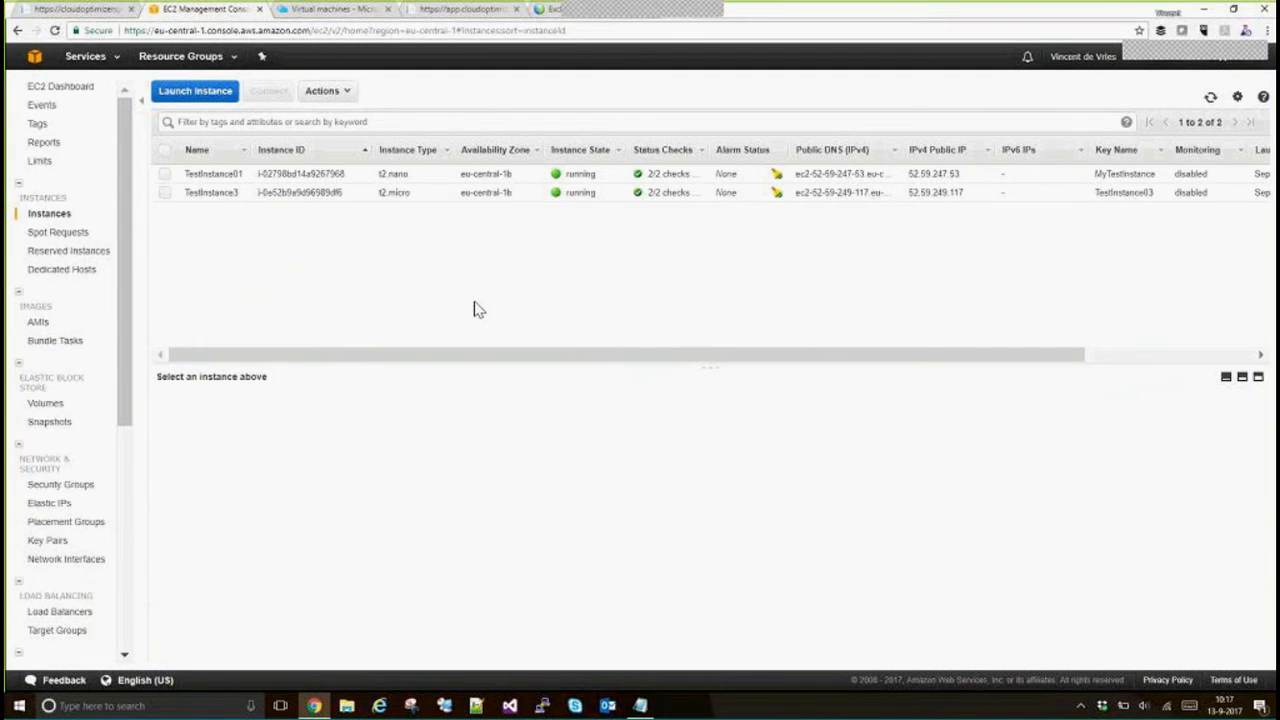
{"action": "key", "text": "F5"}
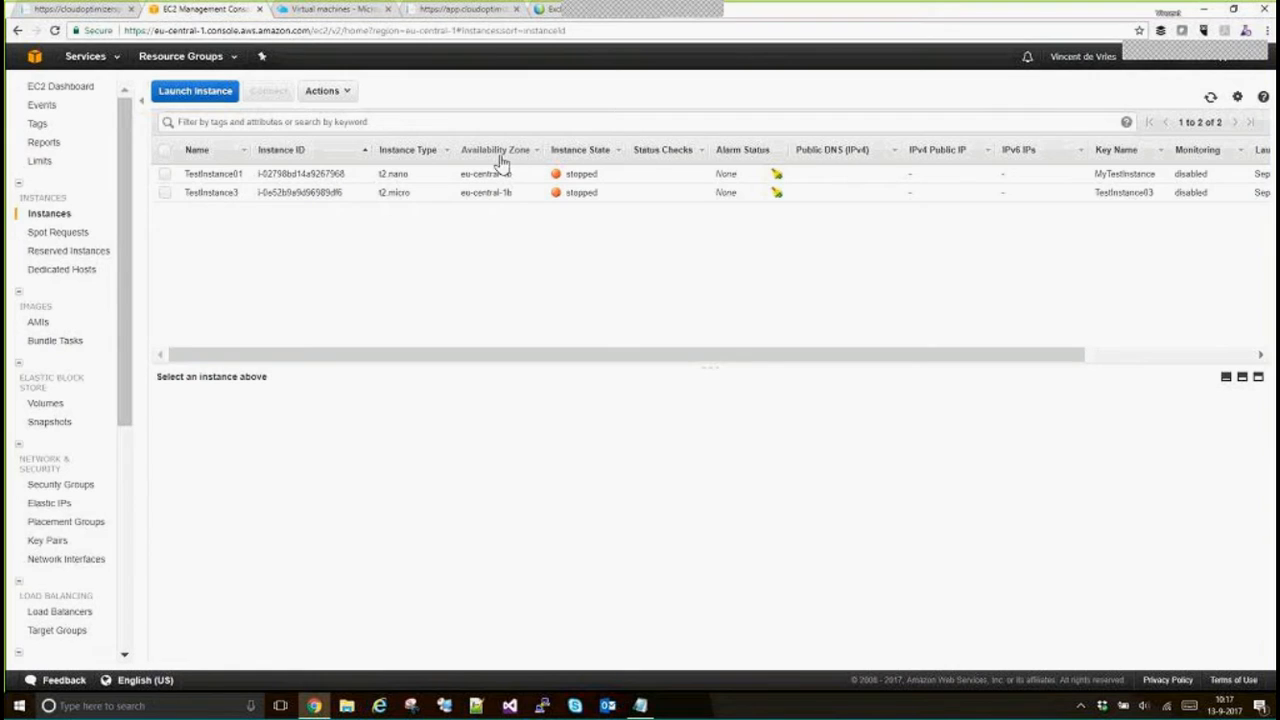
{"action": "left_click", "coordinate": [447, 14]}
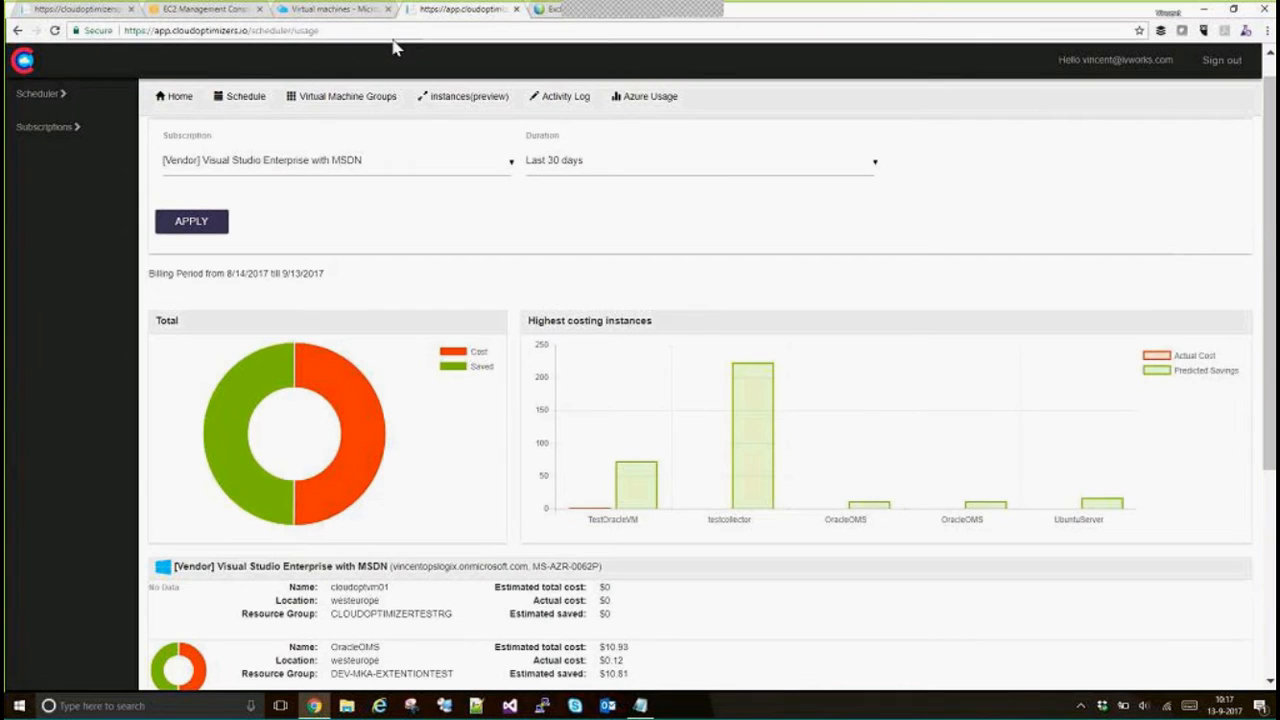
Open the Activity Log and examine the per-machine logs of the Switch Off AWS Machines and Turn Off all AWS actions
{"action": "left_click", "coordinate": [560, 100]}
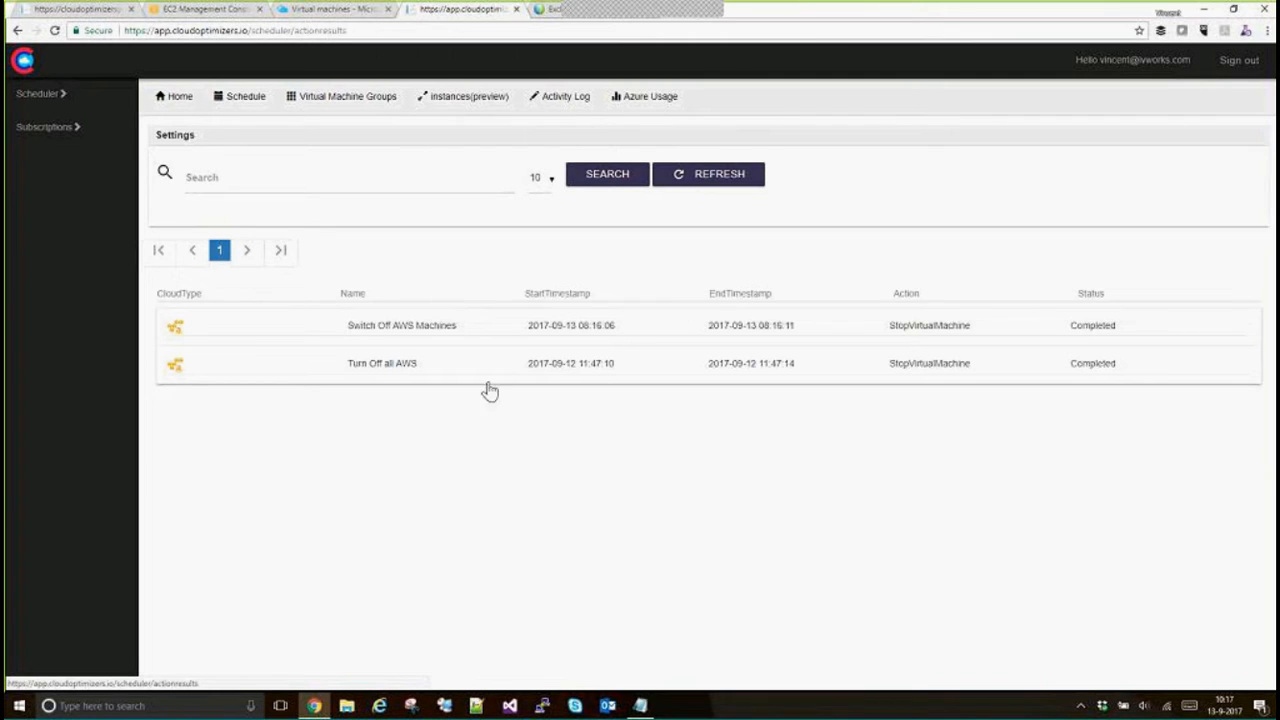
{"action": "left_click", "coordinate": [362, 338]}
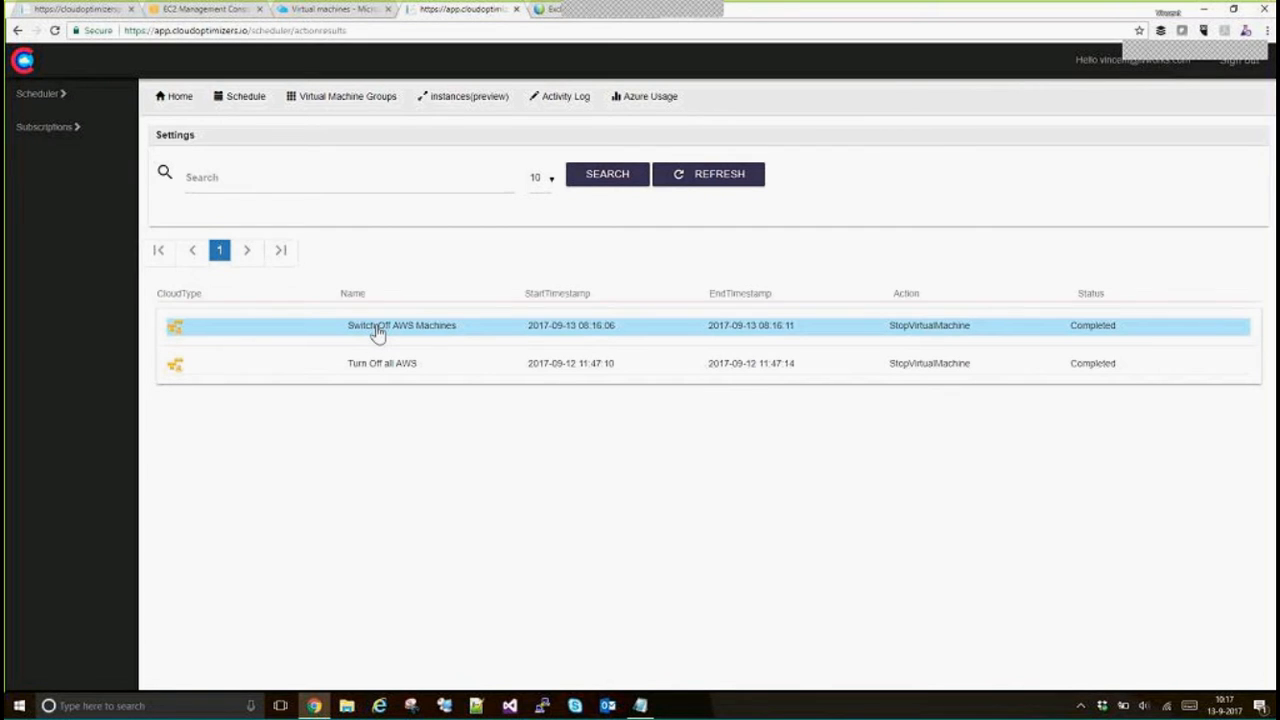
{"action": "left_click", "coordinate": [376, 328]}
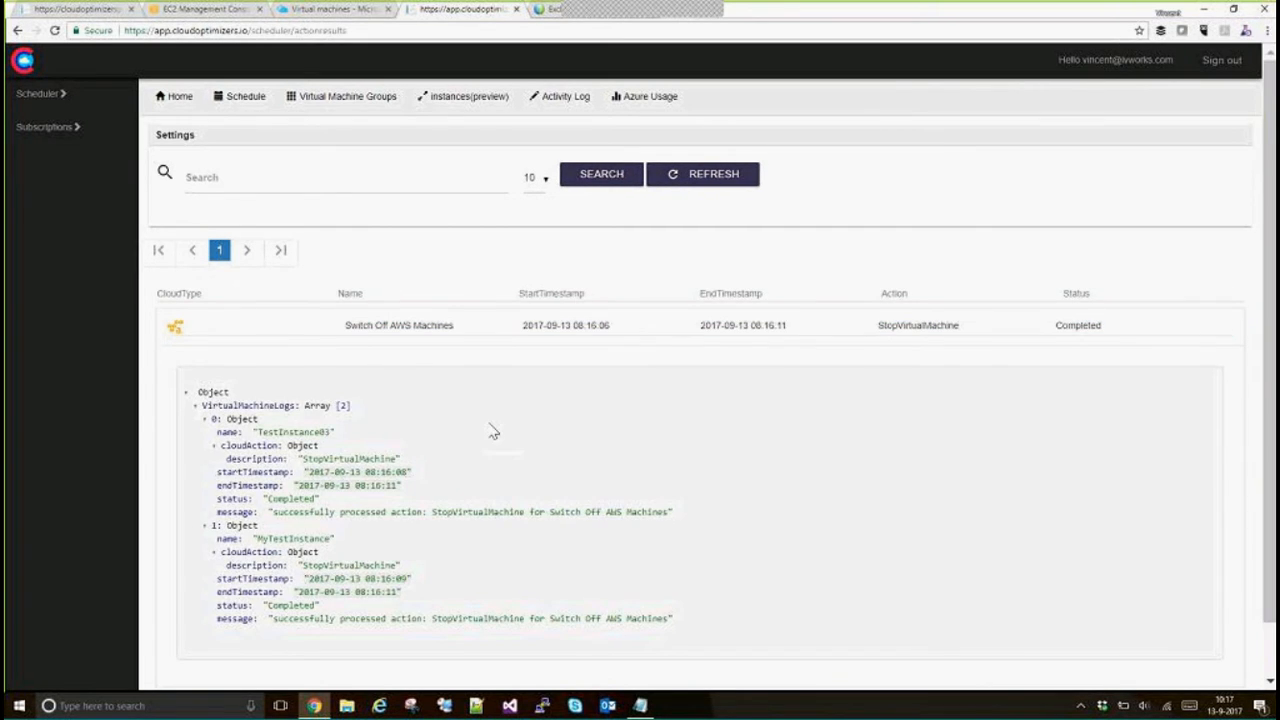
{"action": "scroll", "coordinate": [493, 432], "scroll_direction": "down", "scroll_amount": 1}
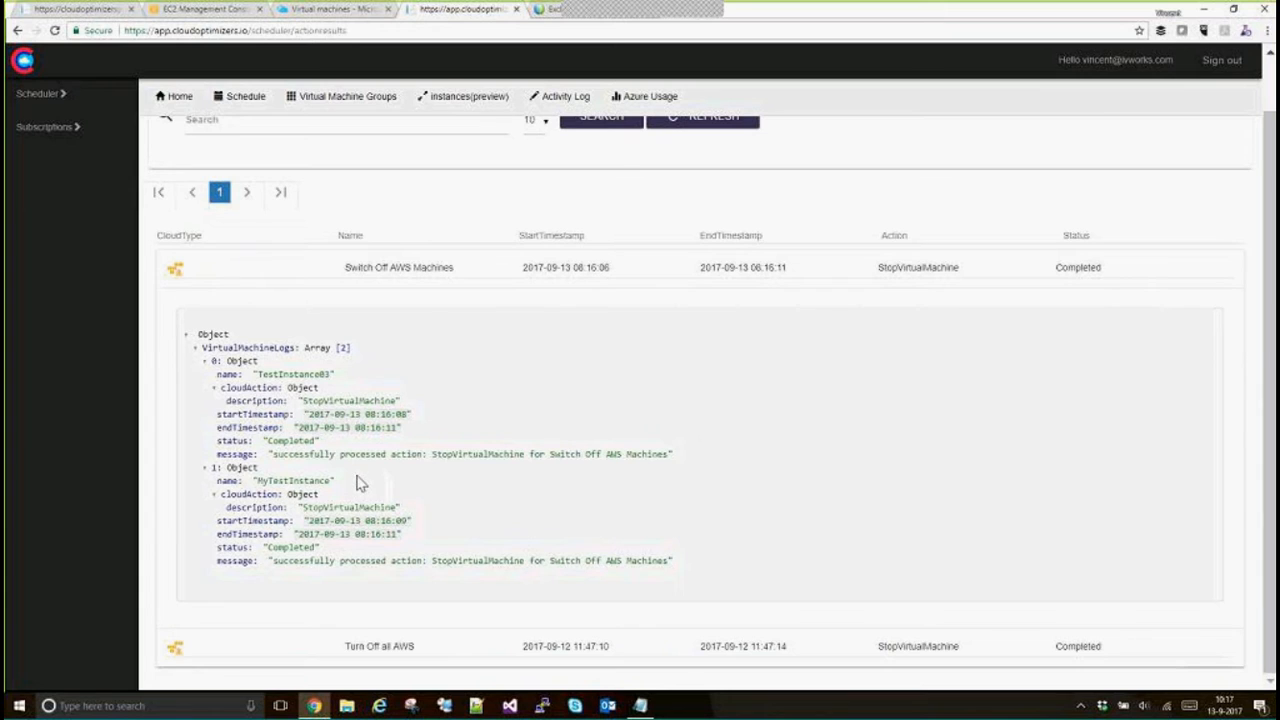
{"action": "left_click", "coordinate": [372, 646]}
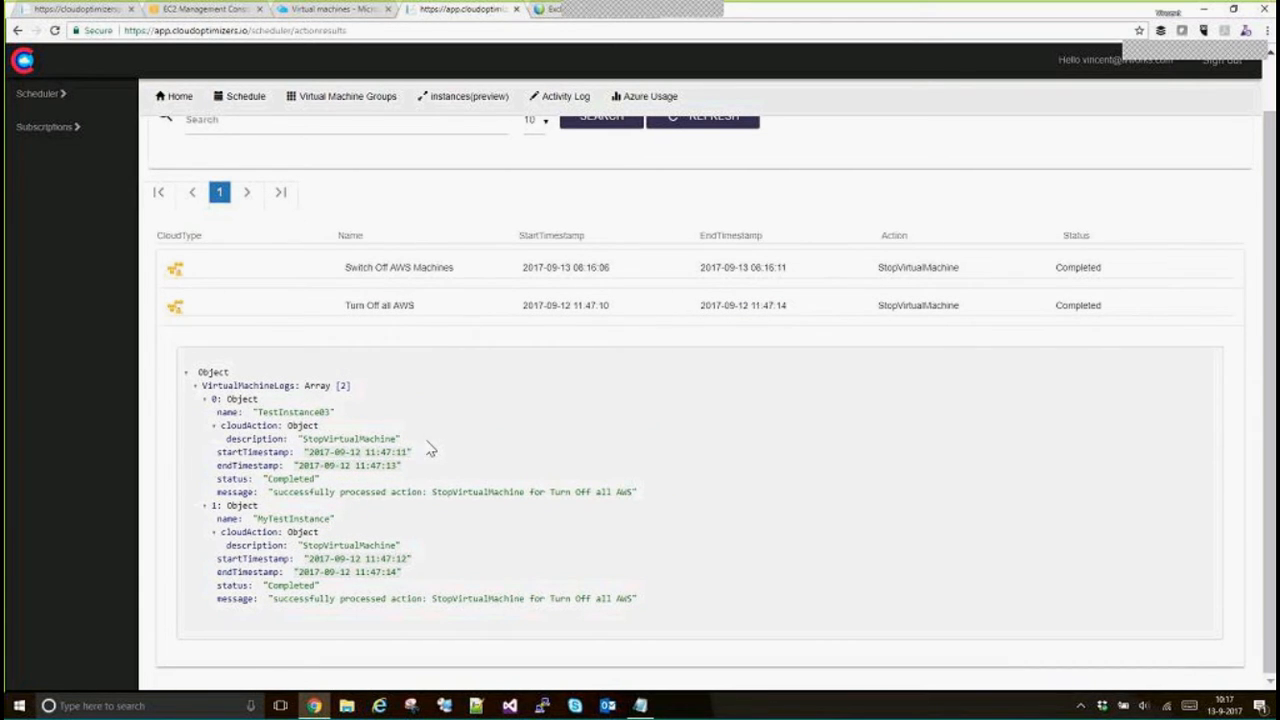
{"action": "left_click", "coordinate": [385, 268]}
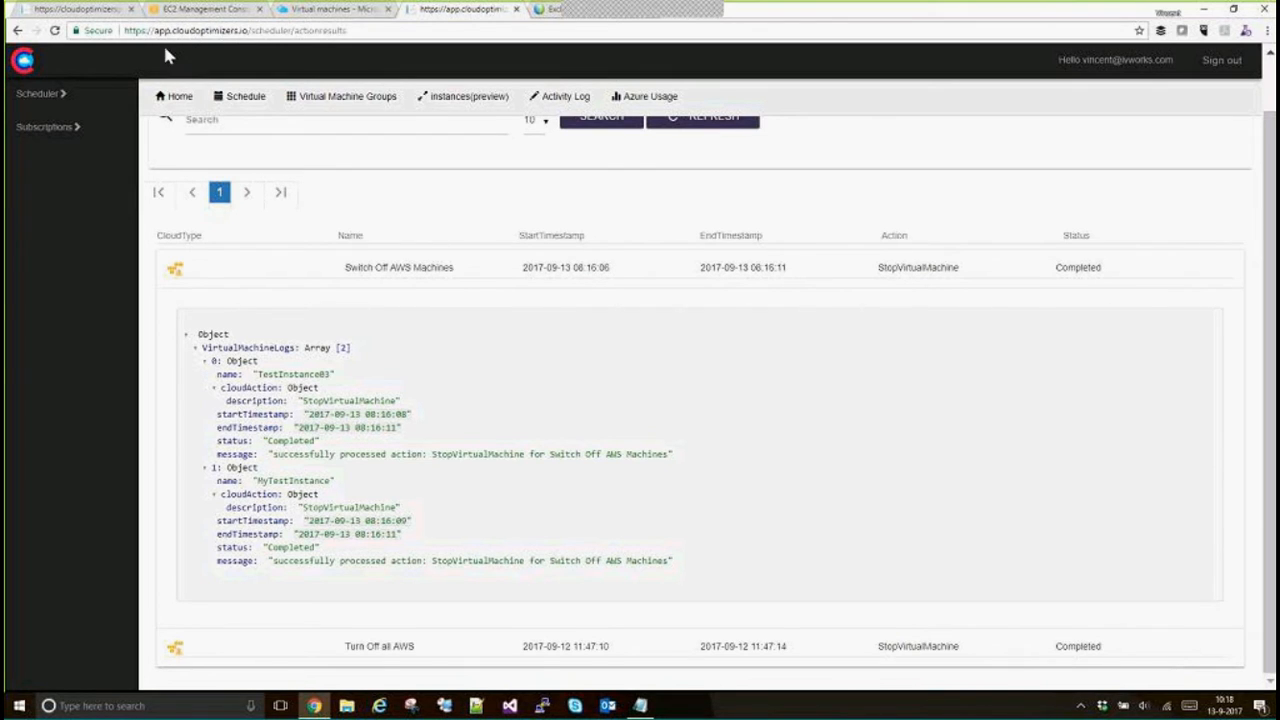
Switch to the development portal, list the Azure and Amazon instances in the preview, and show the details of cloudoptvm01
{"action": "left_click", "coordinate": [97, 12]}
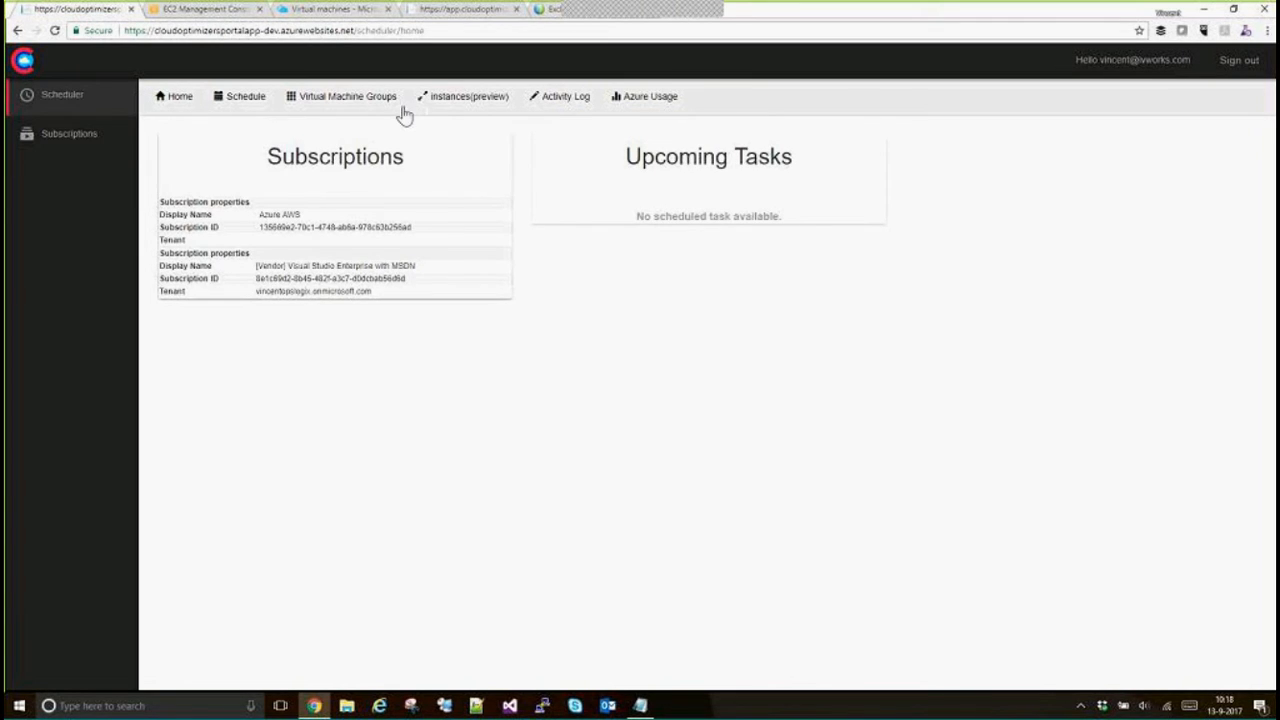
{"action": "left_click", "coordinate": [442, 100]}
{"action": "left_click", "coordinate": [454, 105]}
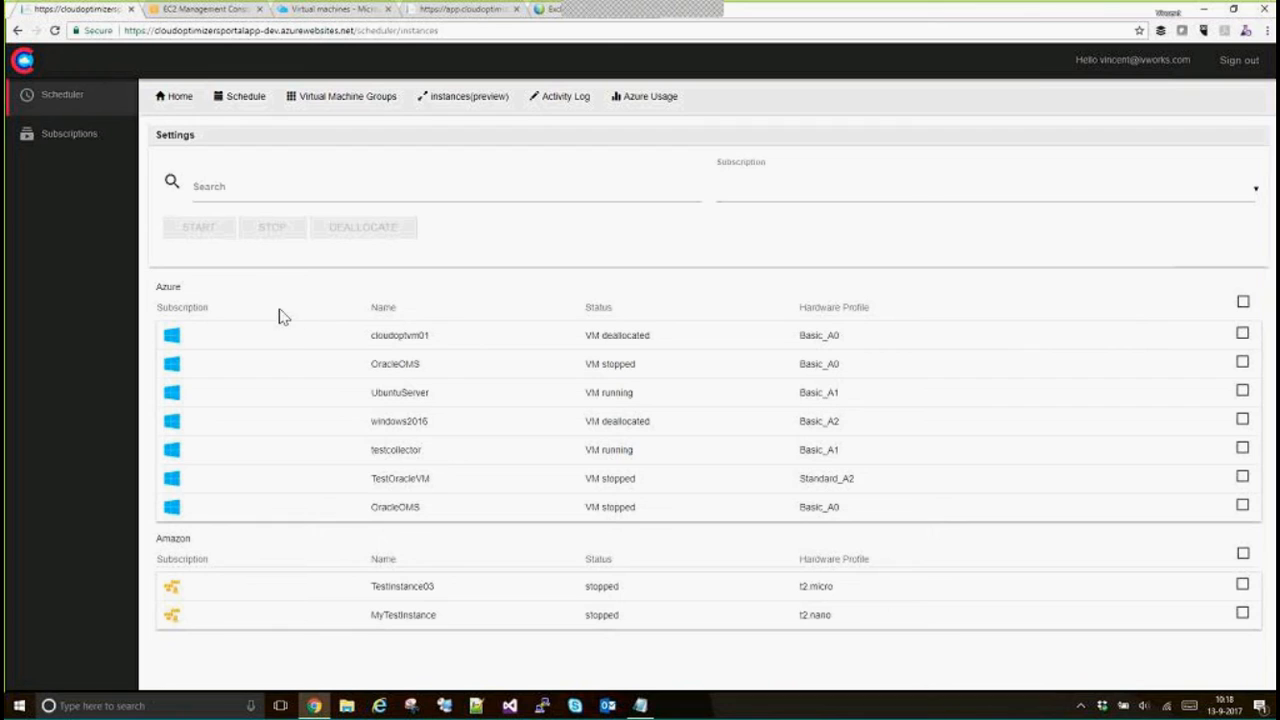
{"action": "mouse_move", "coordinate": [277, 341]}
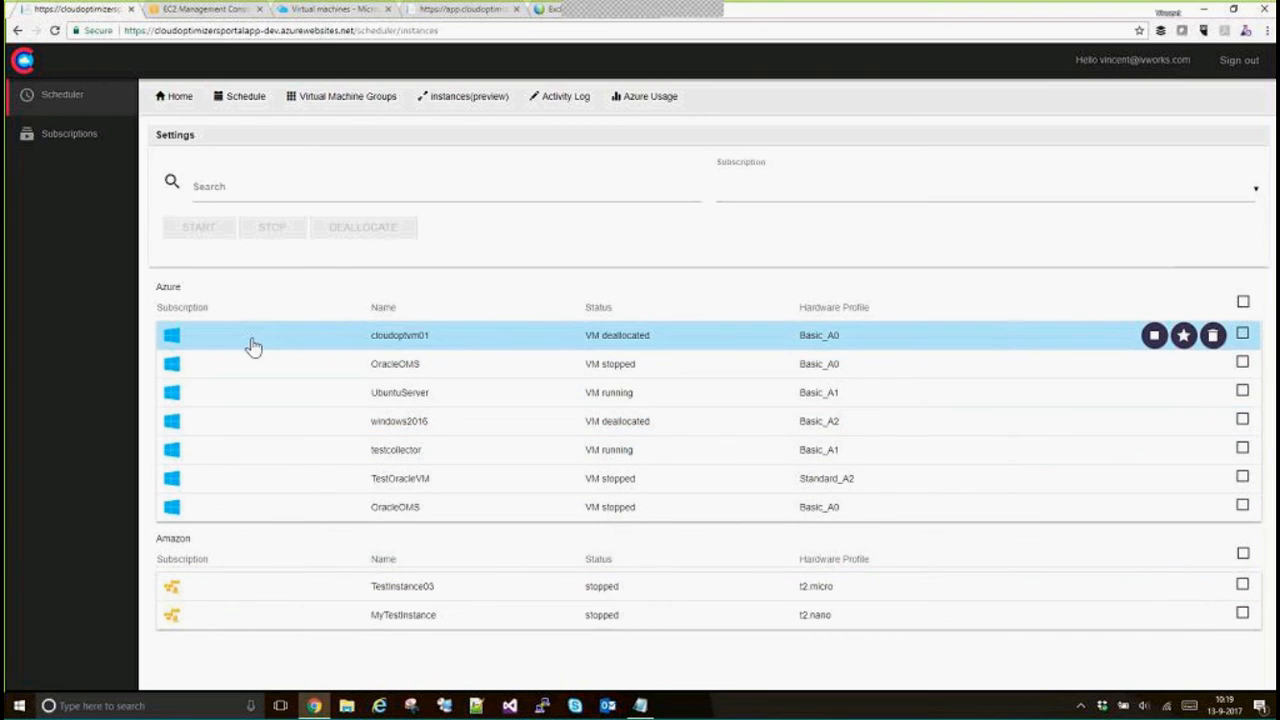
{"action": "left_click", "coordinate": [252, 345]}
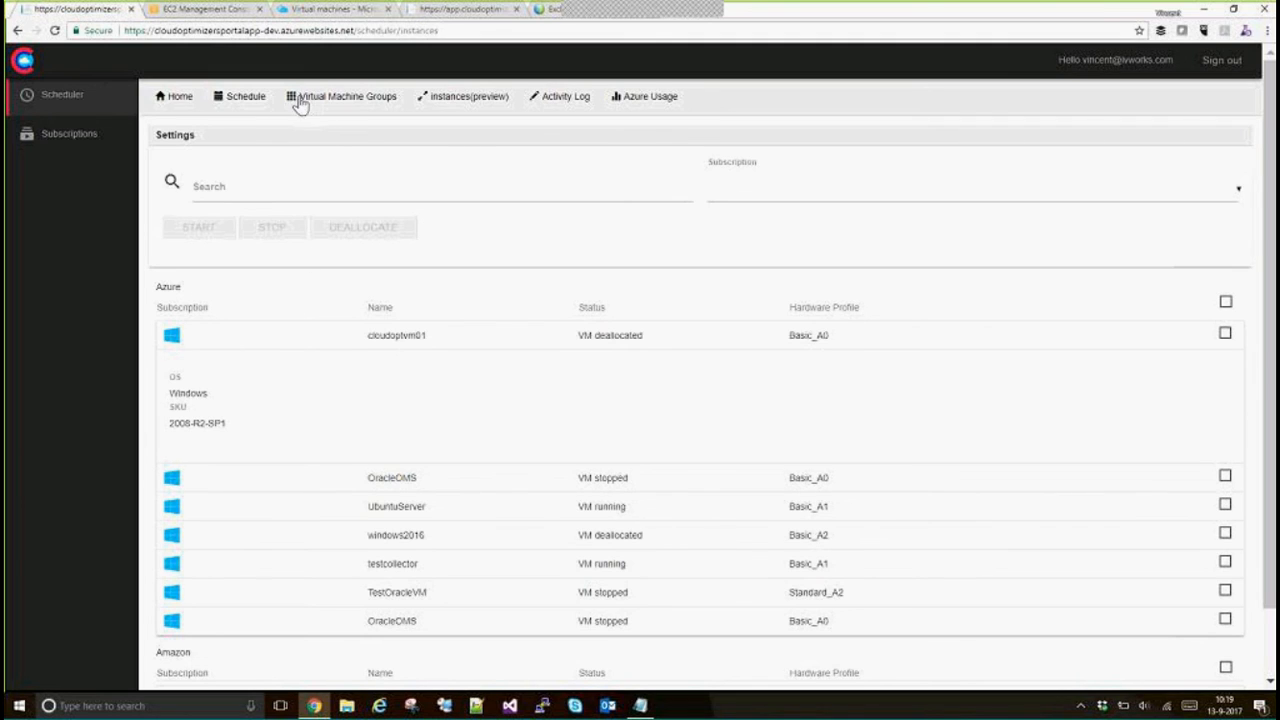
Return to the production portal's Activity Log and highlight the domain app.cloudoptimizers.io in the page address
{"action": "left_click", "coordinate": [441, 14]}
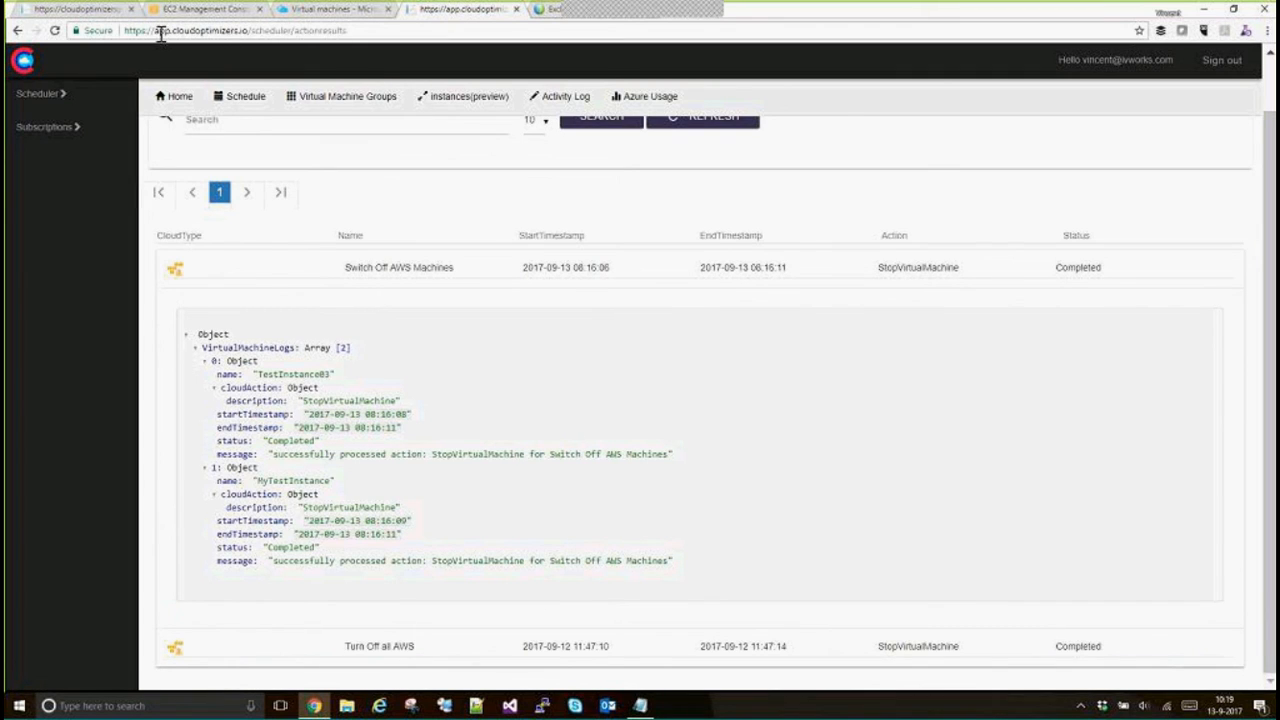
{"action": "left_click_drag", "start_coordinate": [154, 30], "coordinate": [247, 31]}
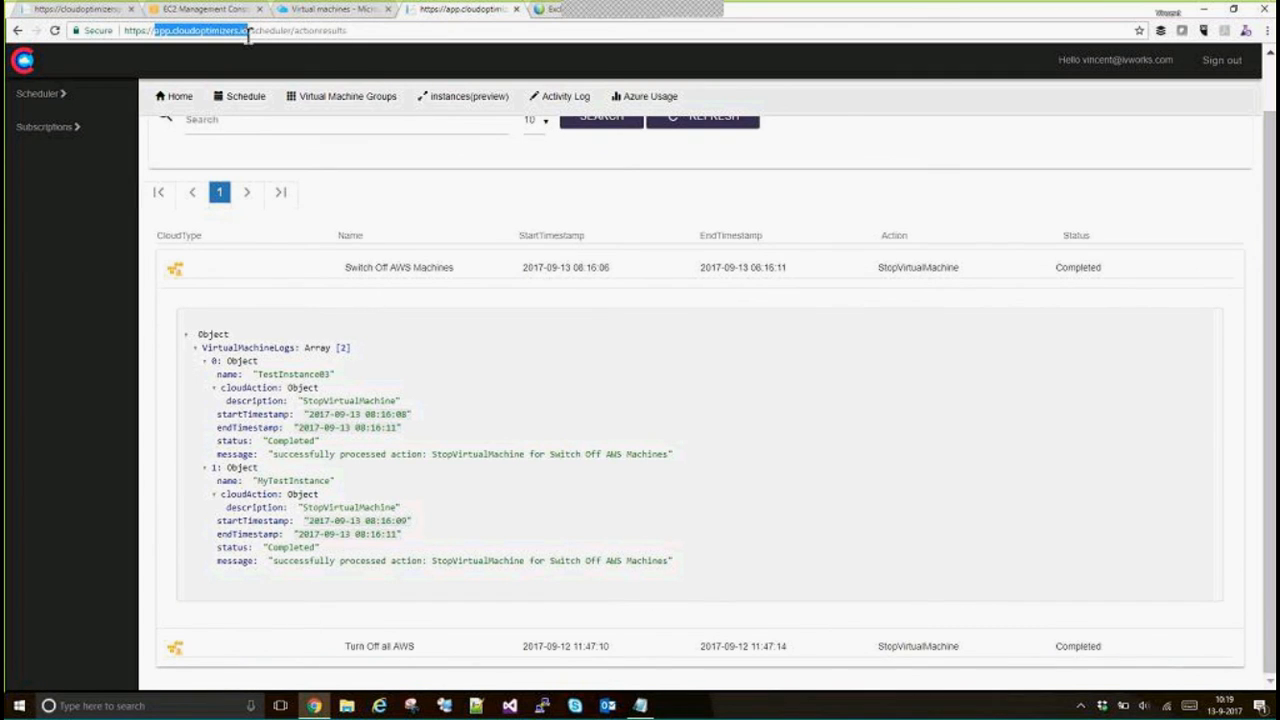